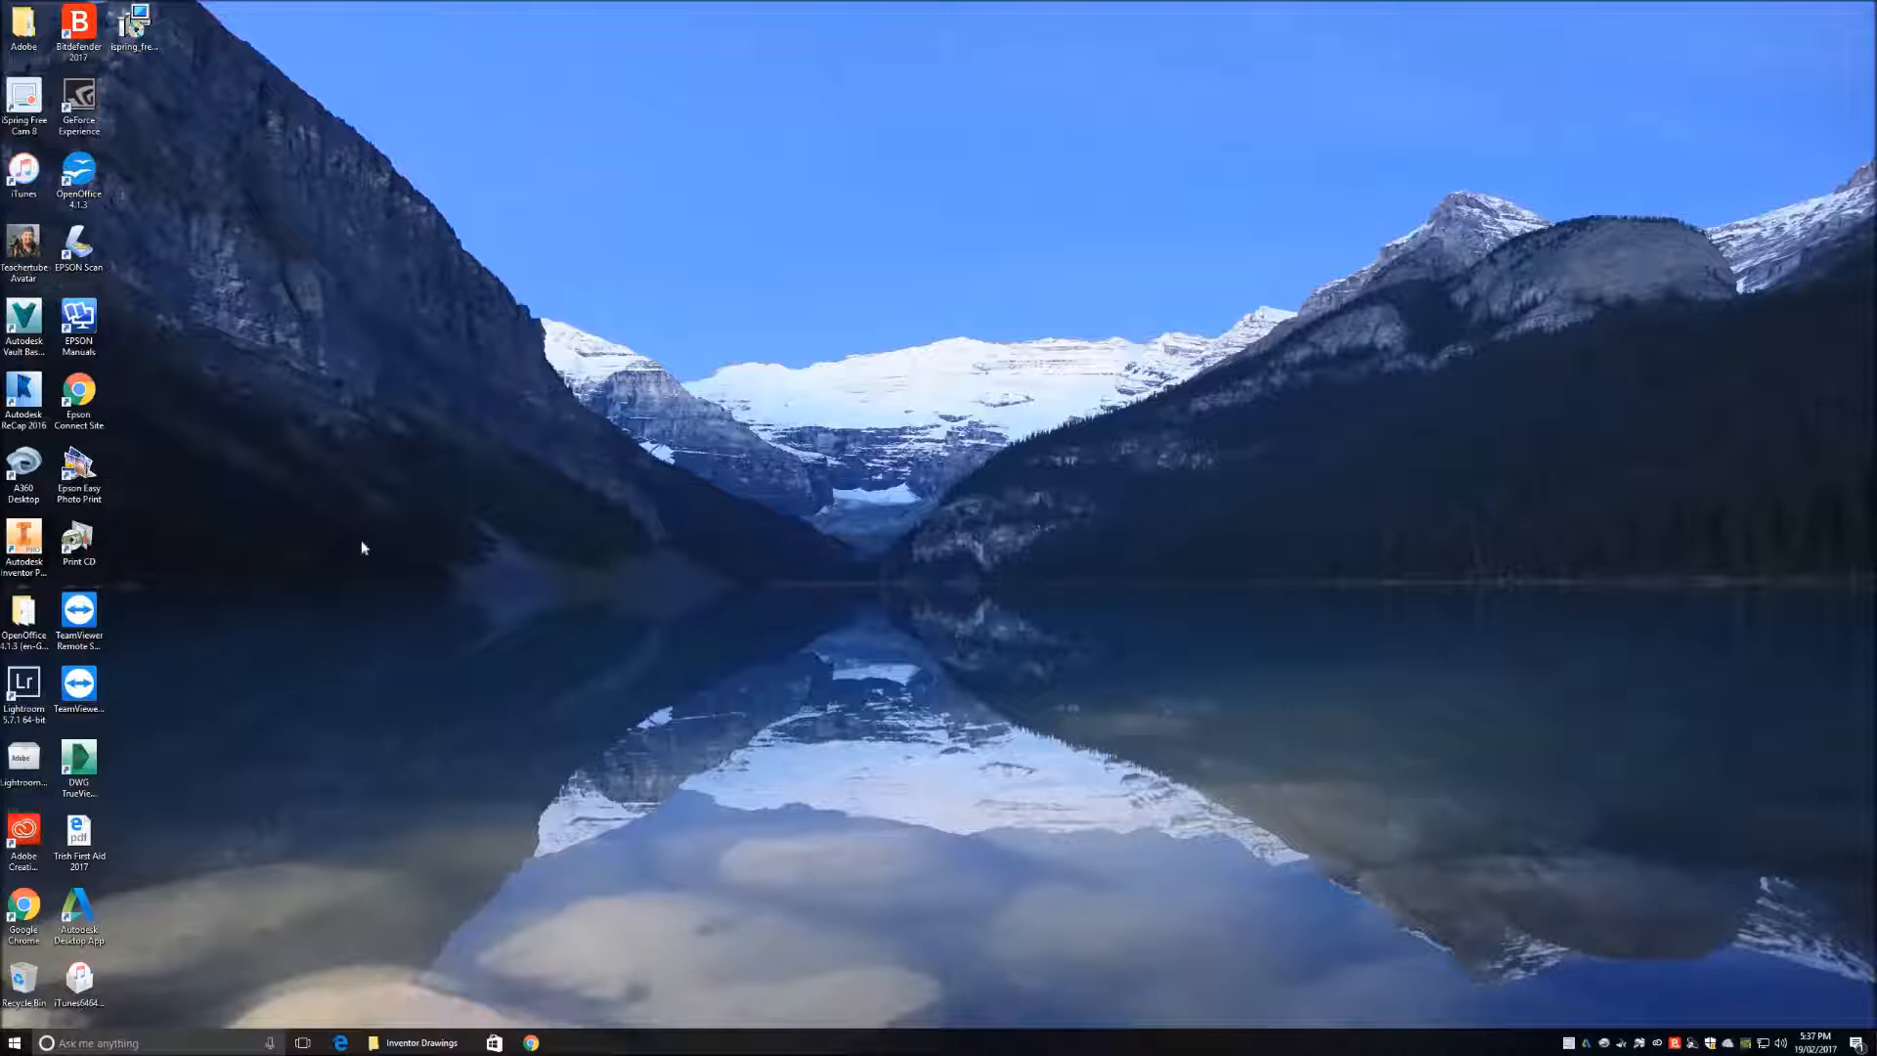
- Launch Autodesk Inventor Professional 2016 and remove every file from its Recent Documents list
left_click(25, 533)
double_click(25, 533)
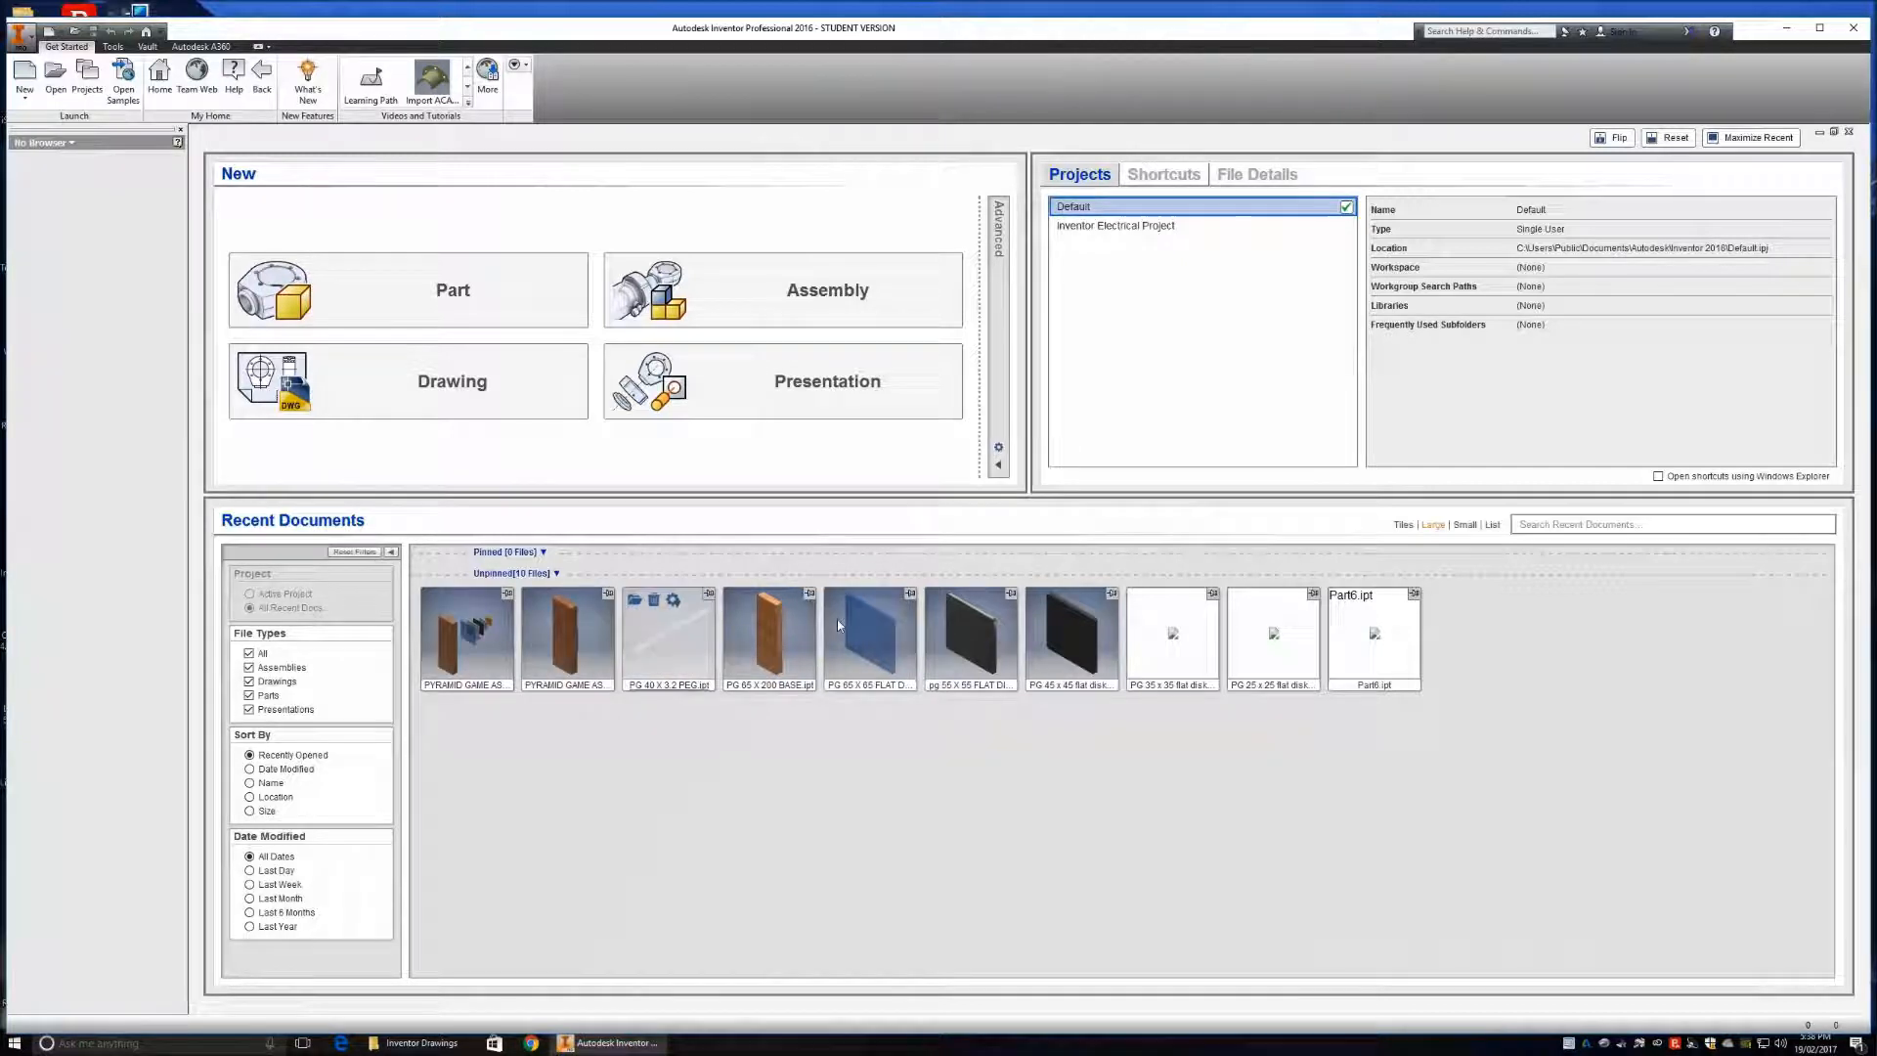
mouse_move(493, 607)
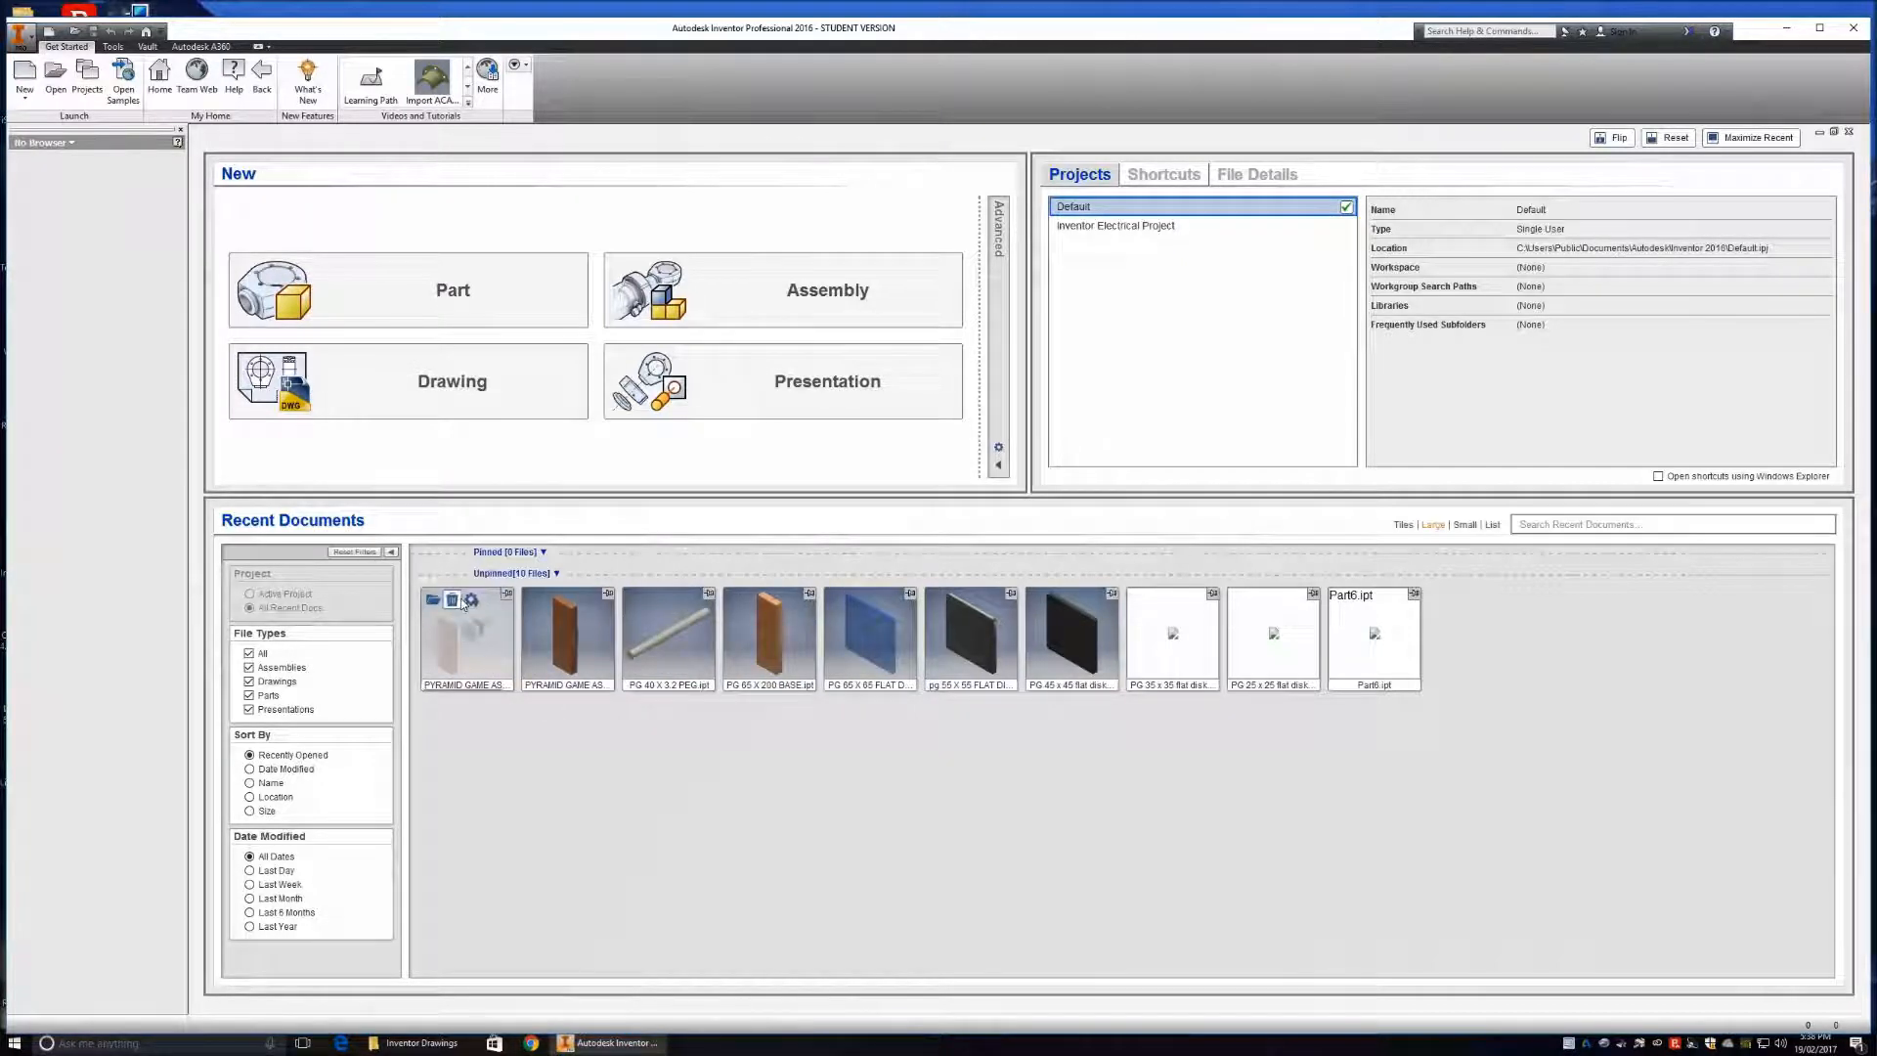
left_click(457, 600)
left_click(461, 598)
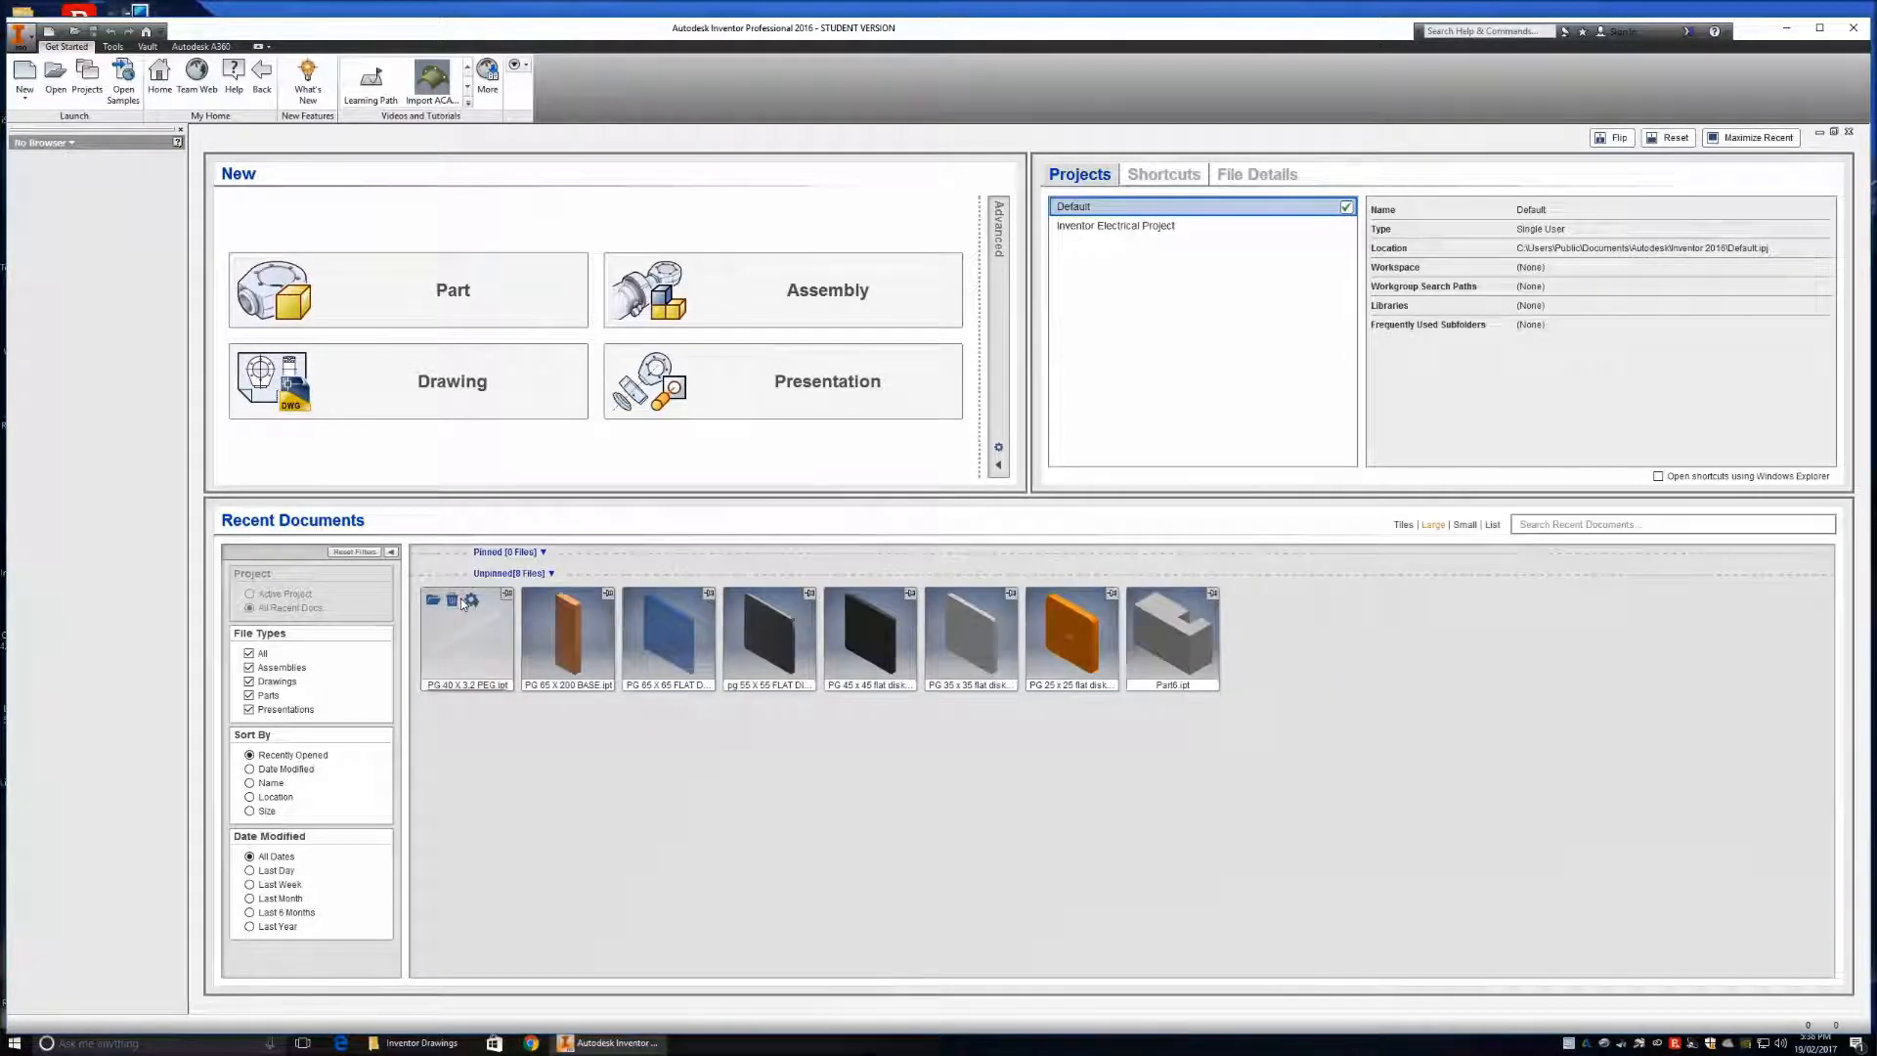
left_click(460, 598)
left_click(461, 598)
left_click(461, 599)
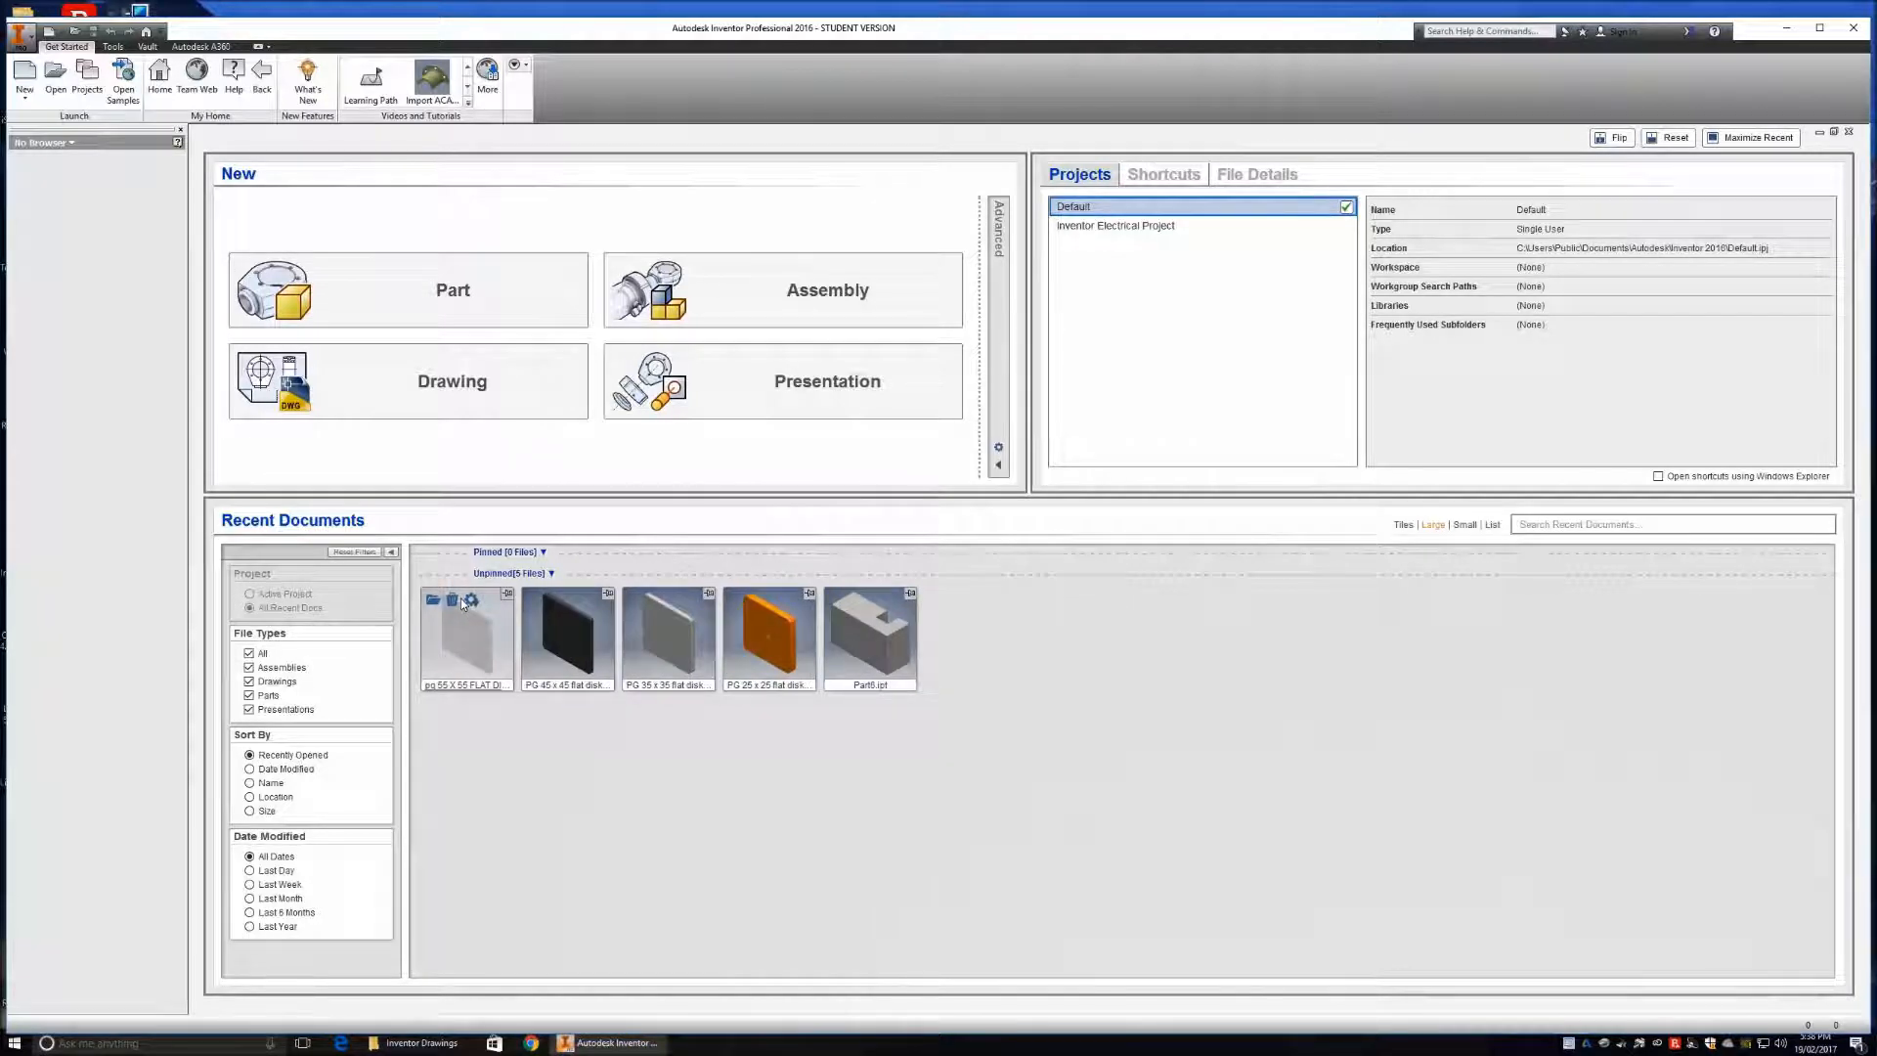
left_click(460, 598)
left_click(460, 598)
left_click(460, 598)
left_click(461, 598)
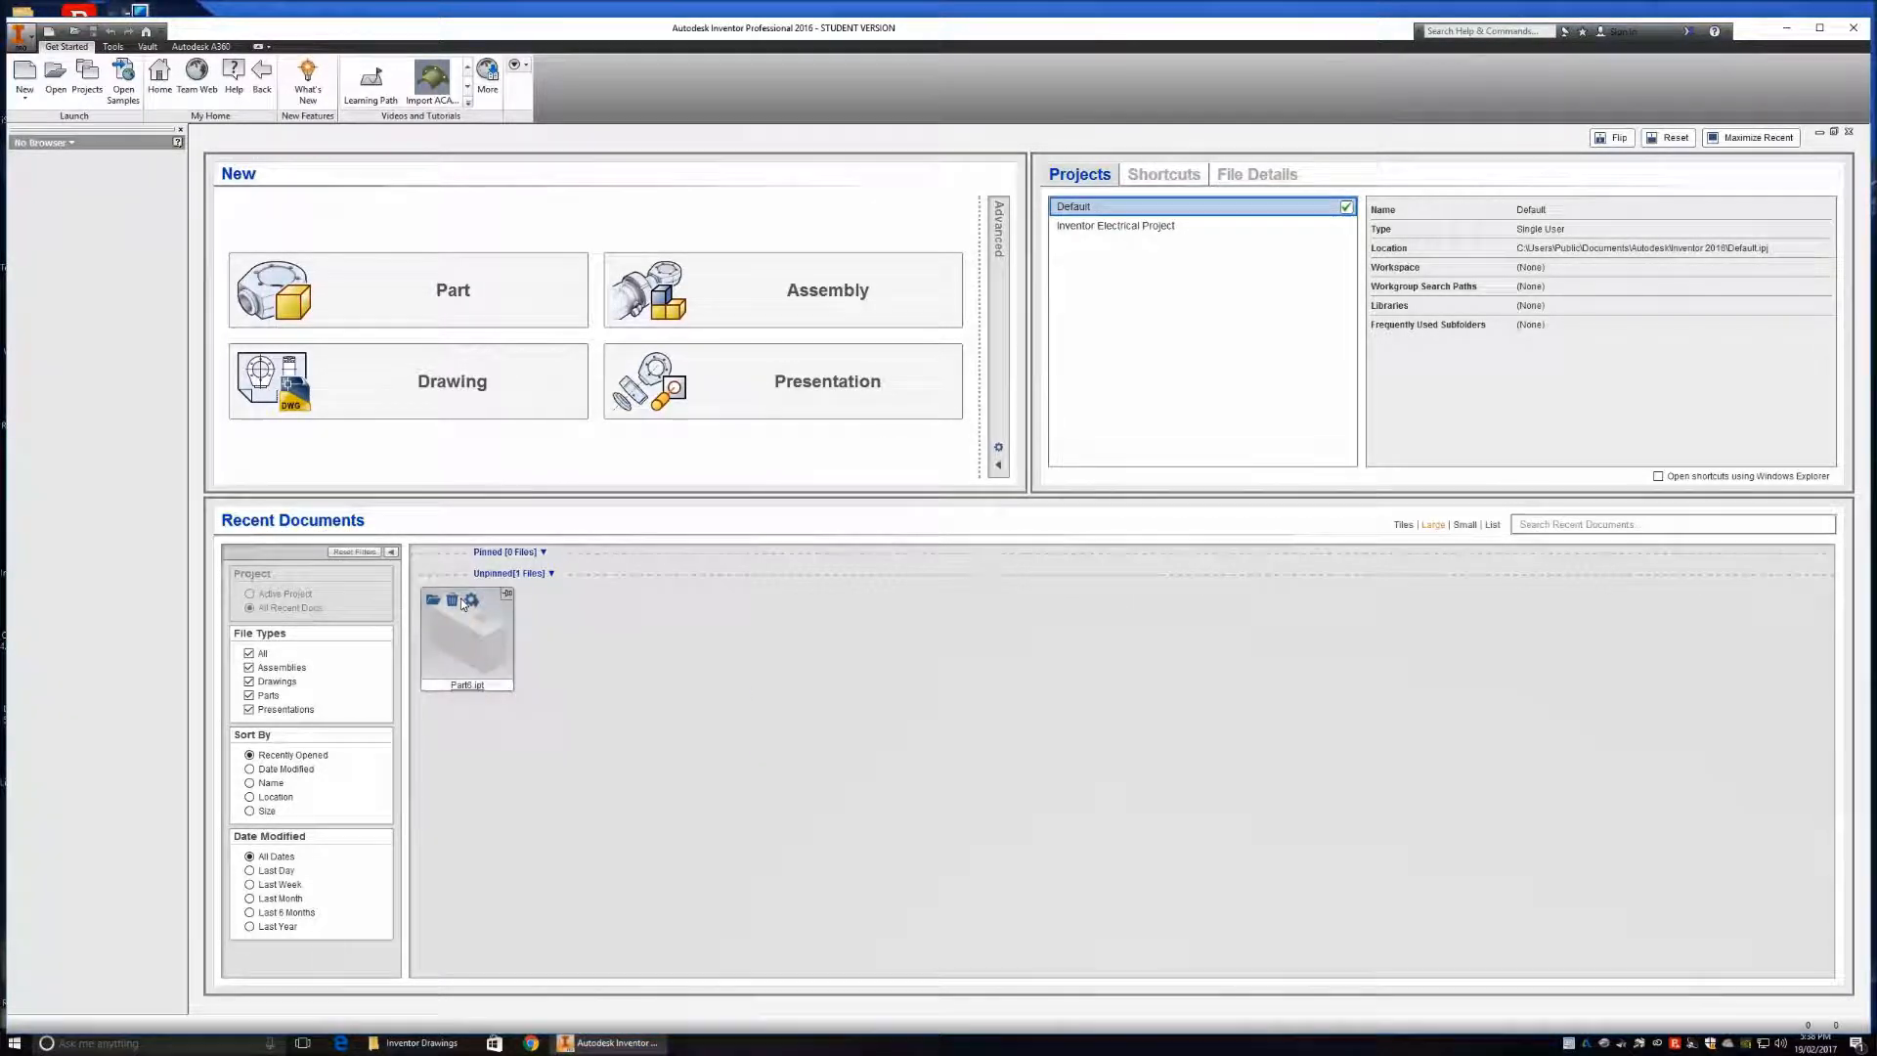
left_click(460, 598)
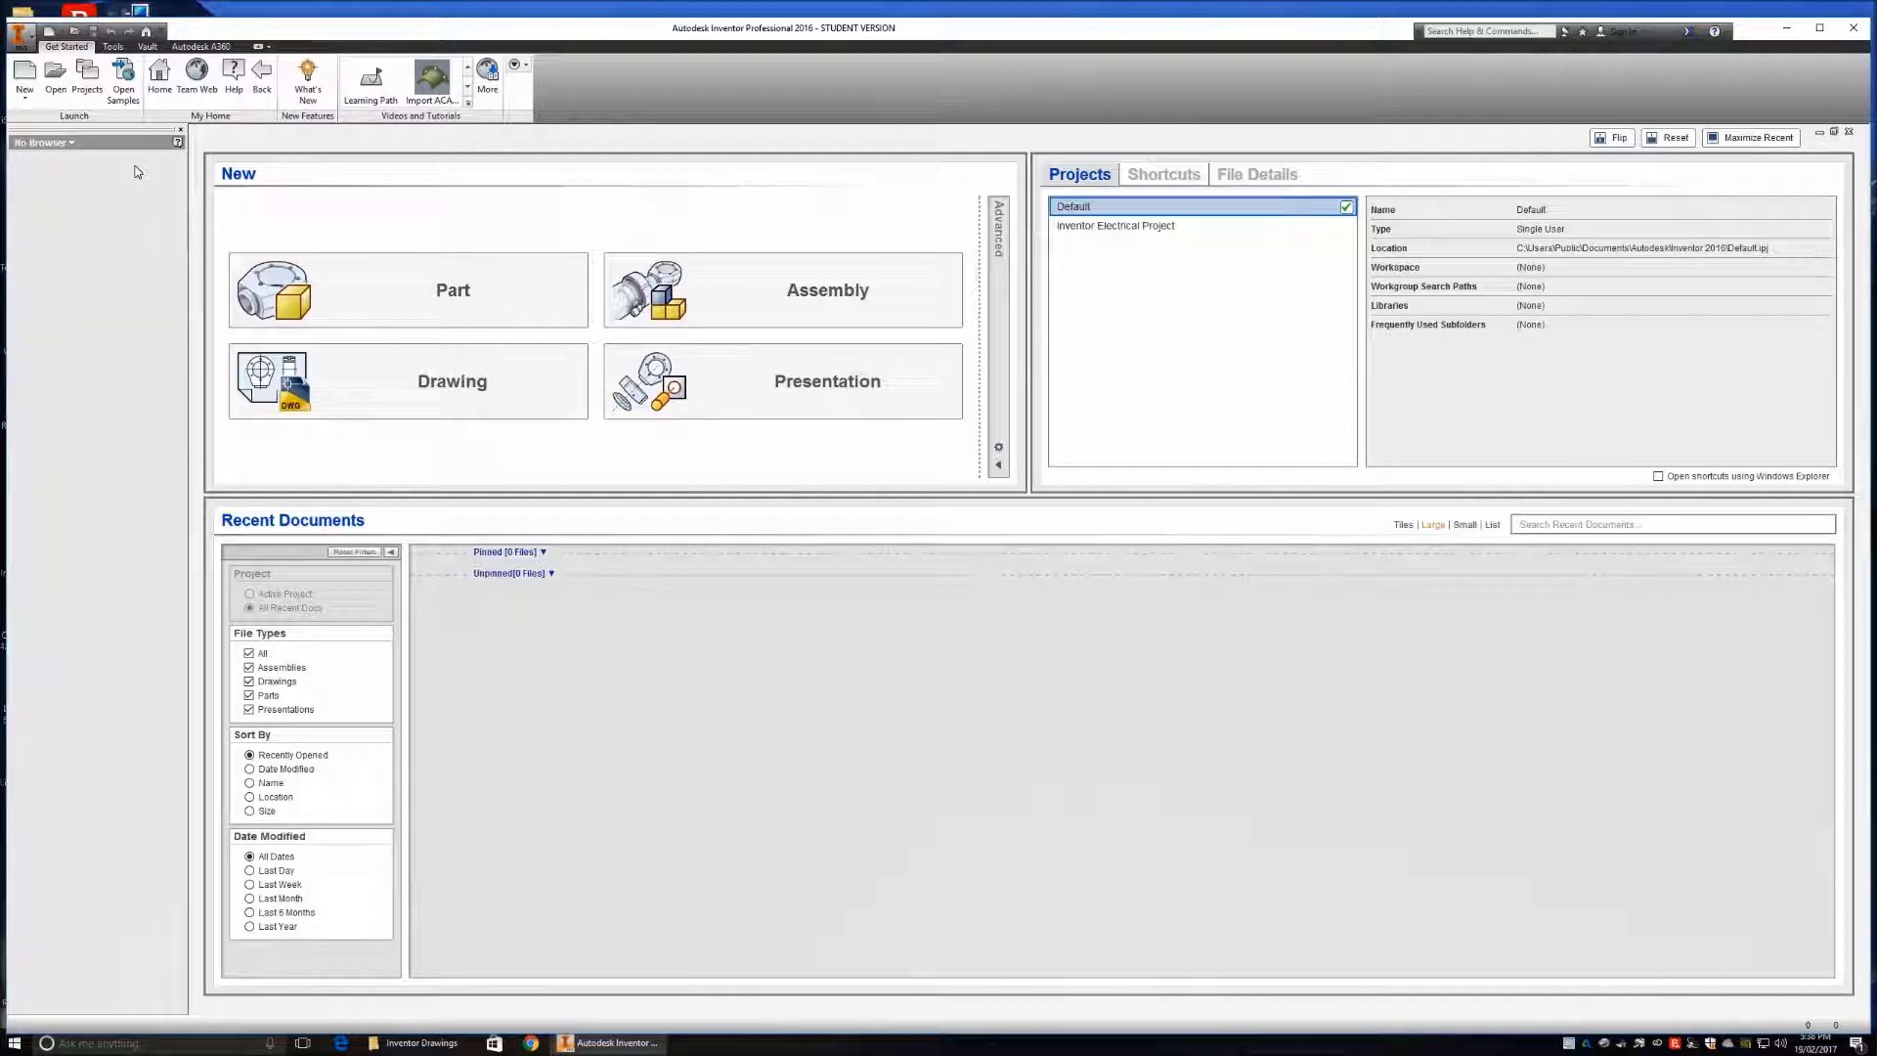
- Set Inventor aside, check the Inventor Drawings folder on drive D: under GDK files > REC Programs 2017 in File Explorer, and minimise it
left_click(1786, 29)
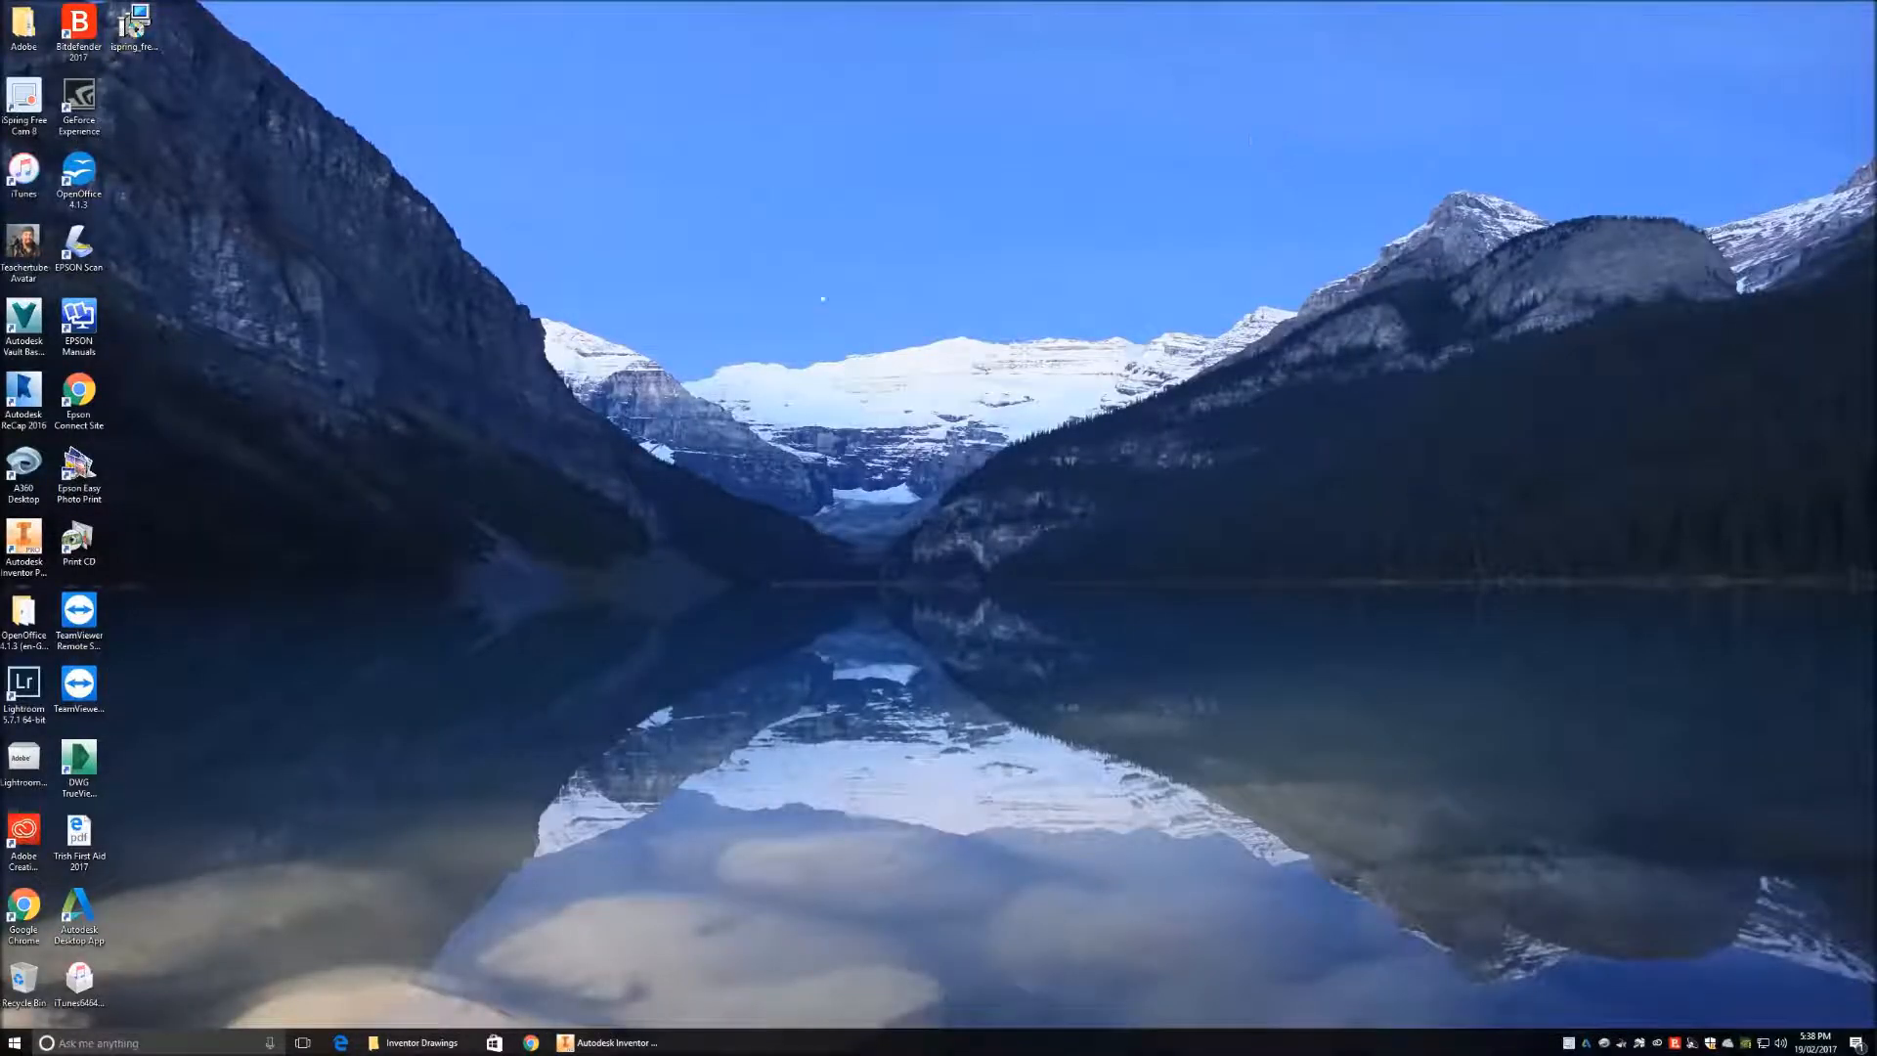
left_click(21, 1047)
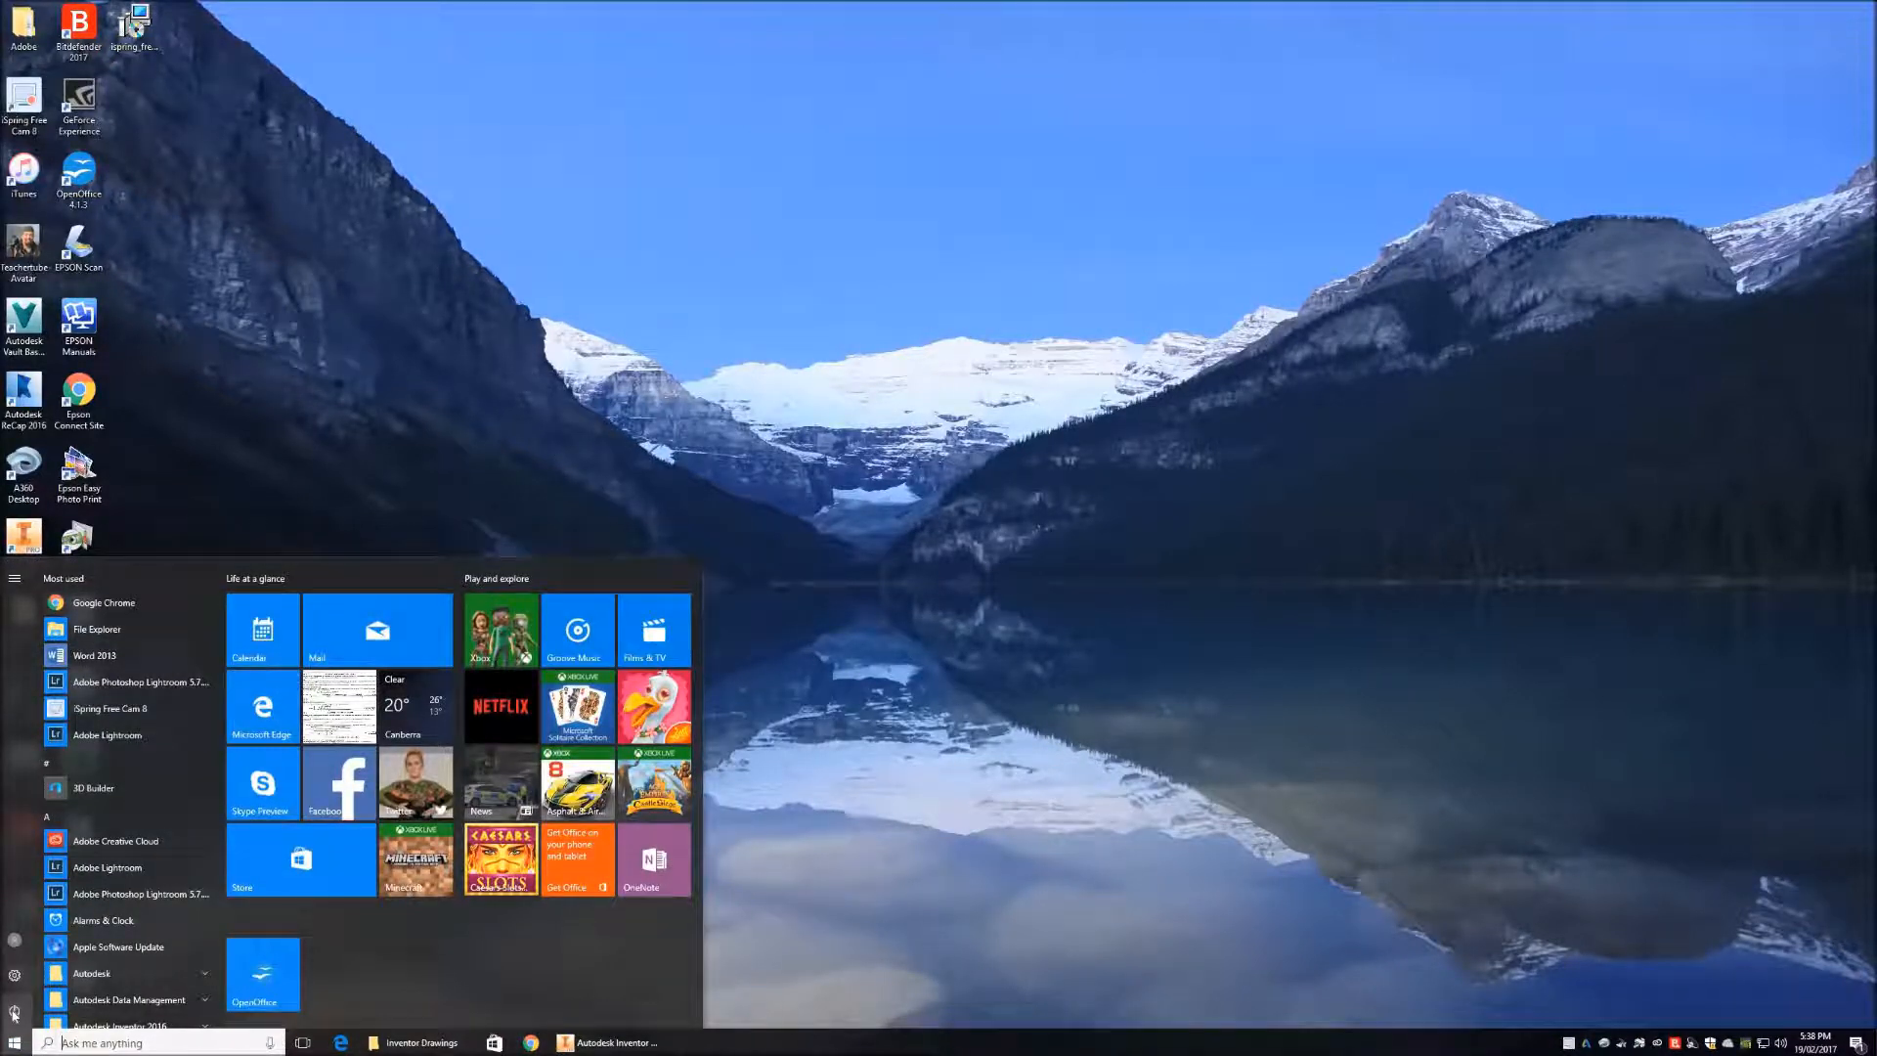
left_click(97, 630)
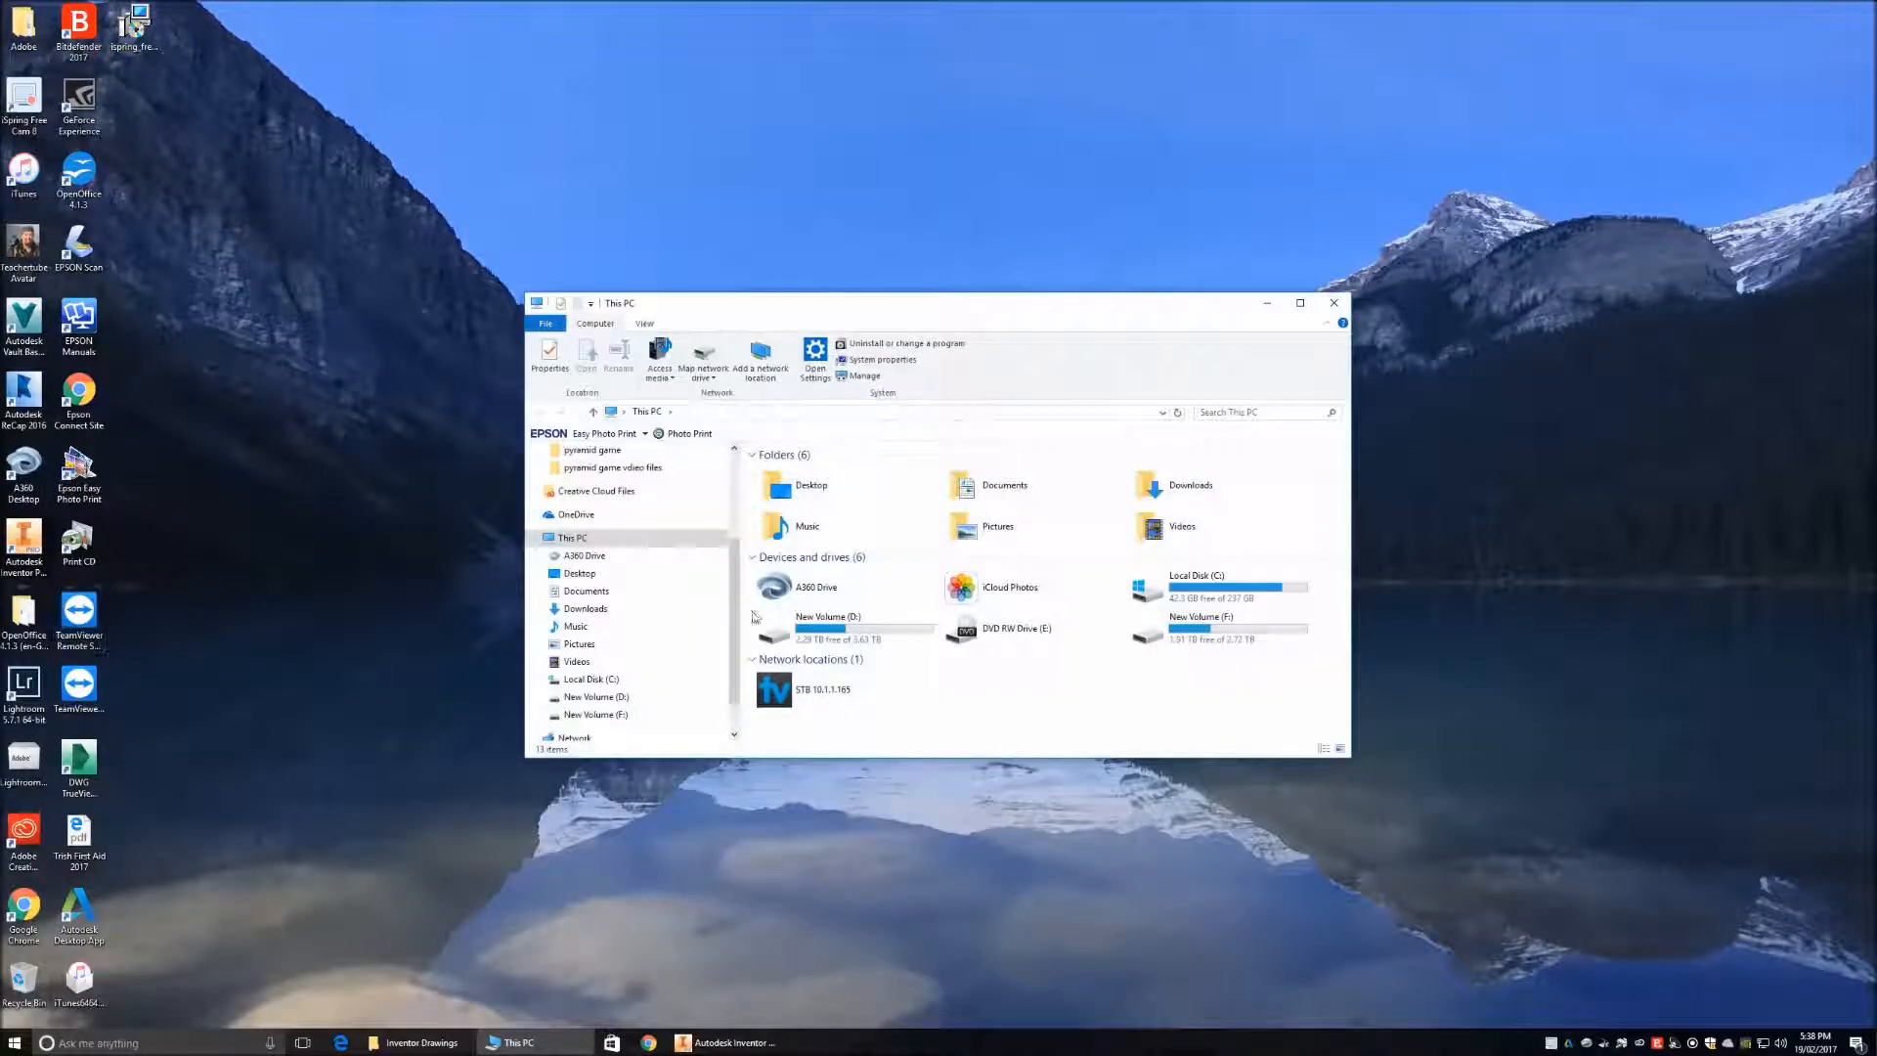
double_click(813, 631)
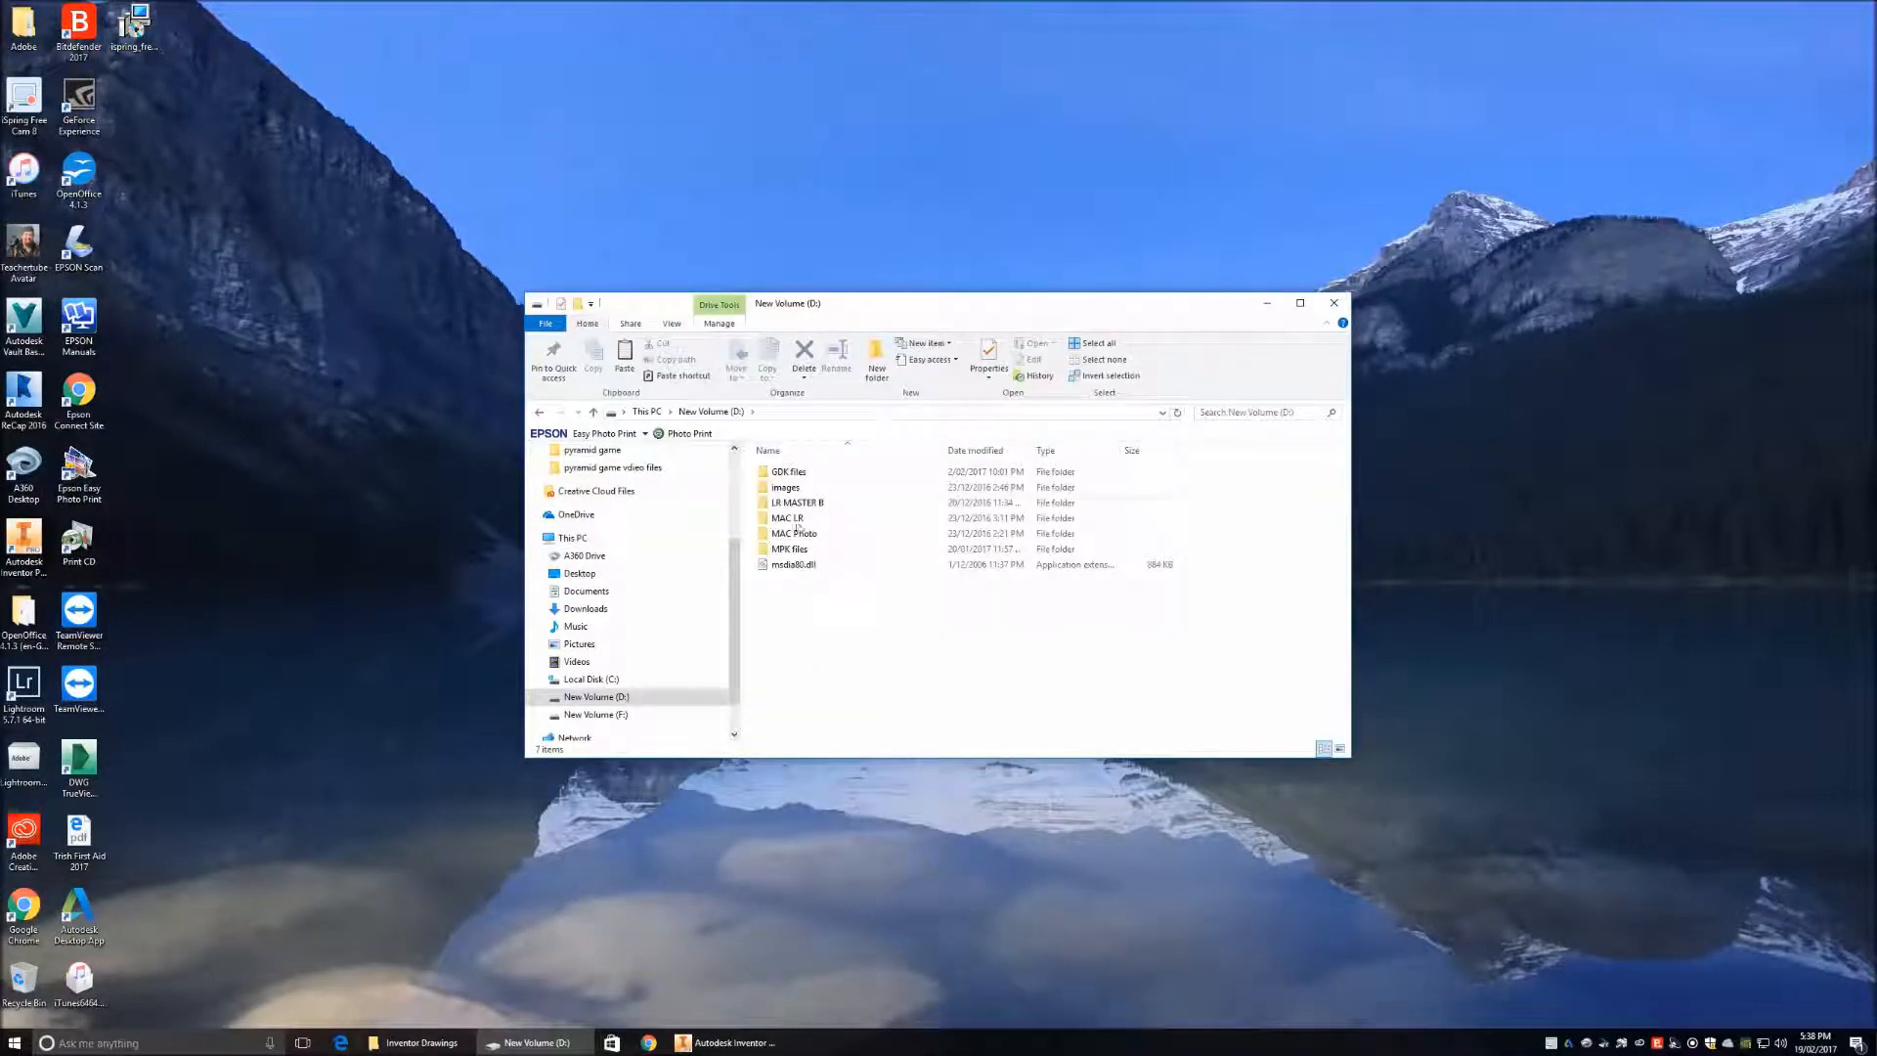
double_click(781, 473)
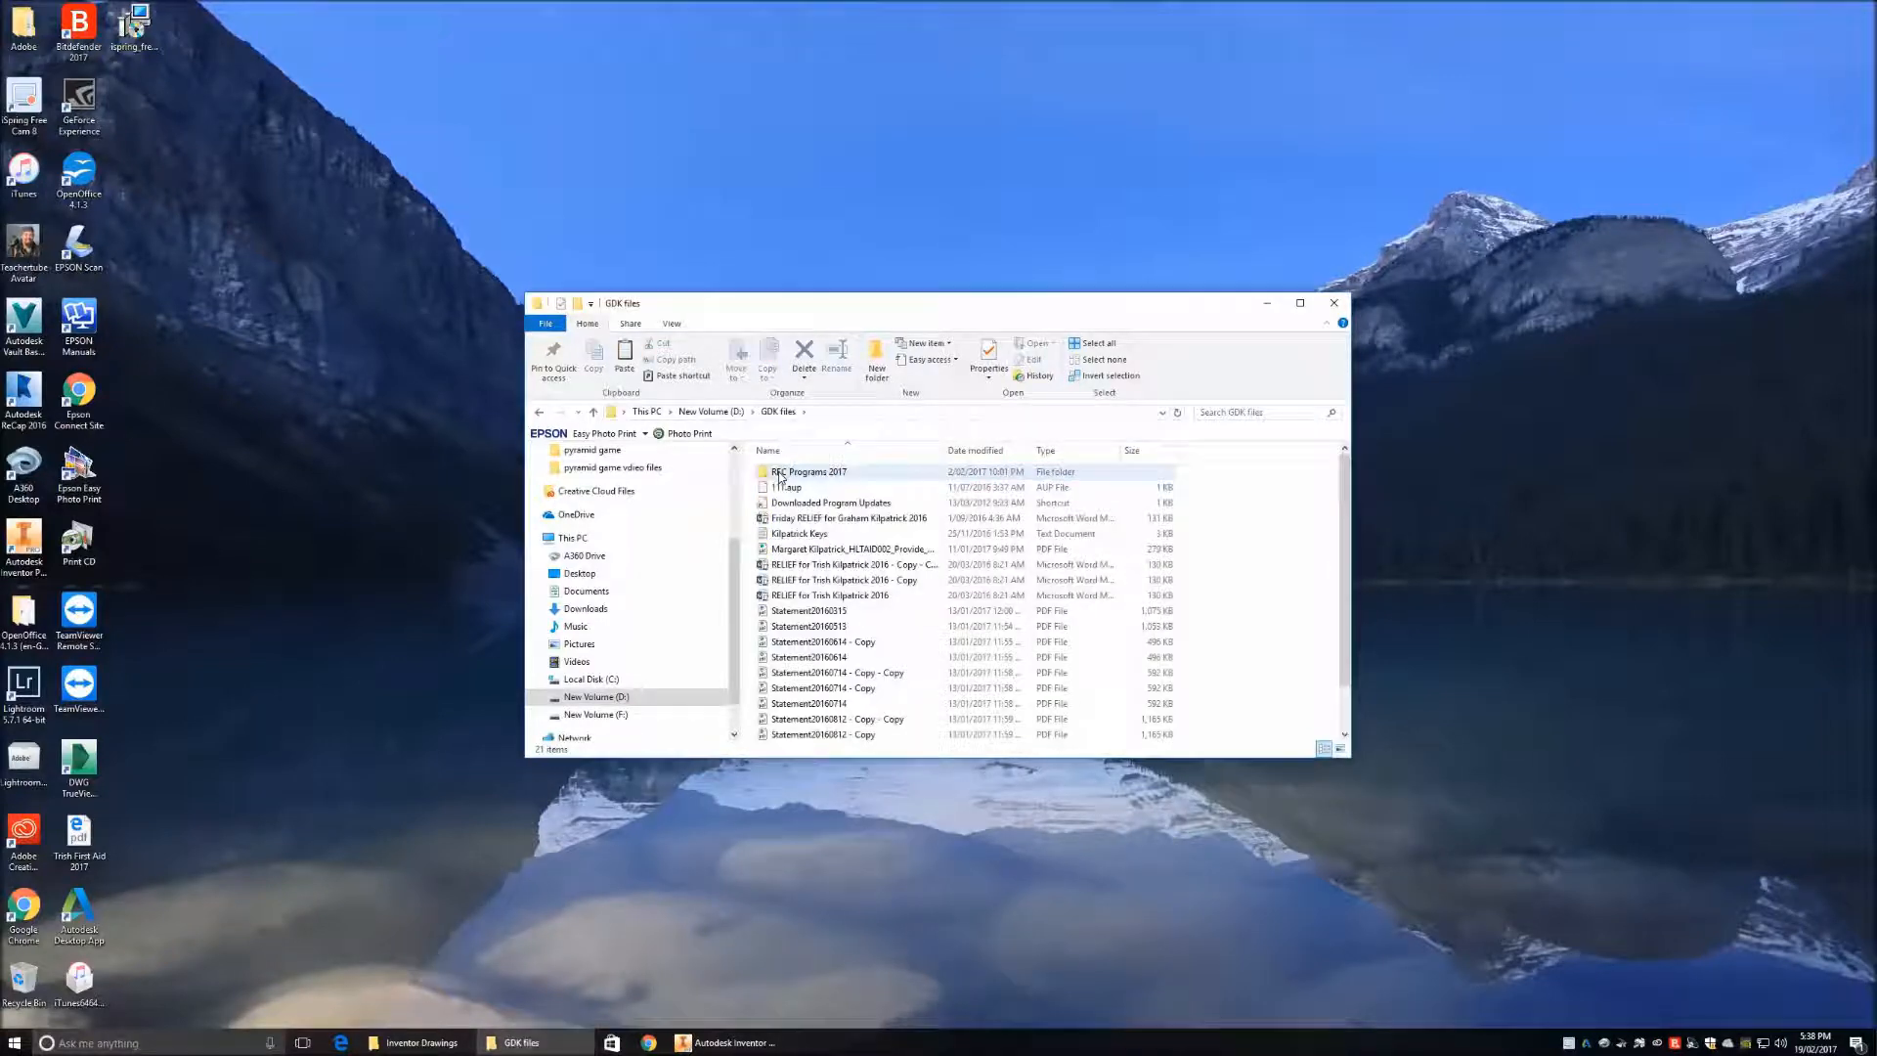
double_click(781, 473)
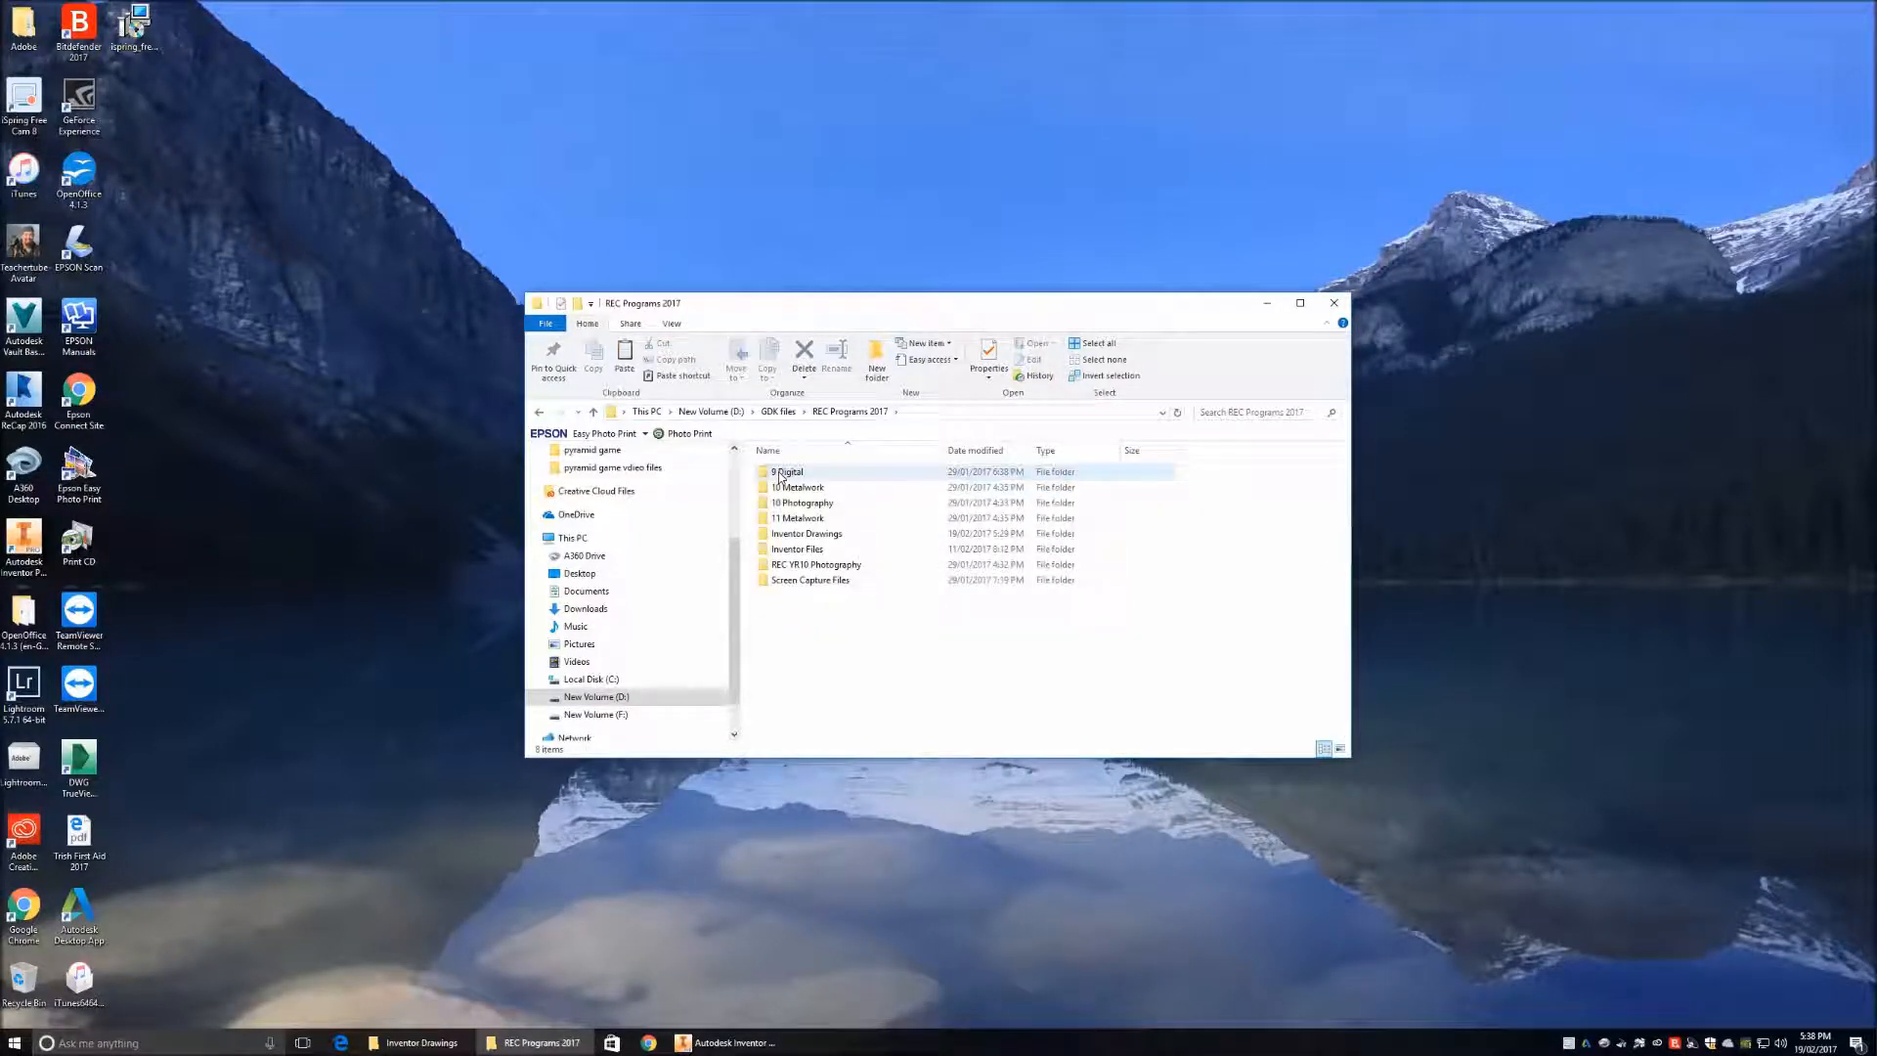
double_click(786, 537)
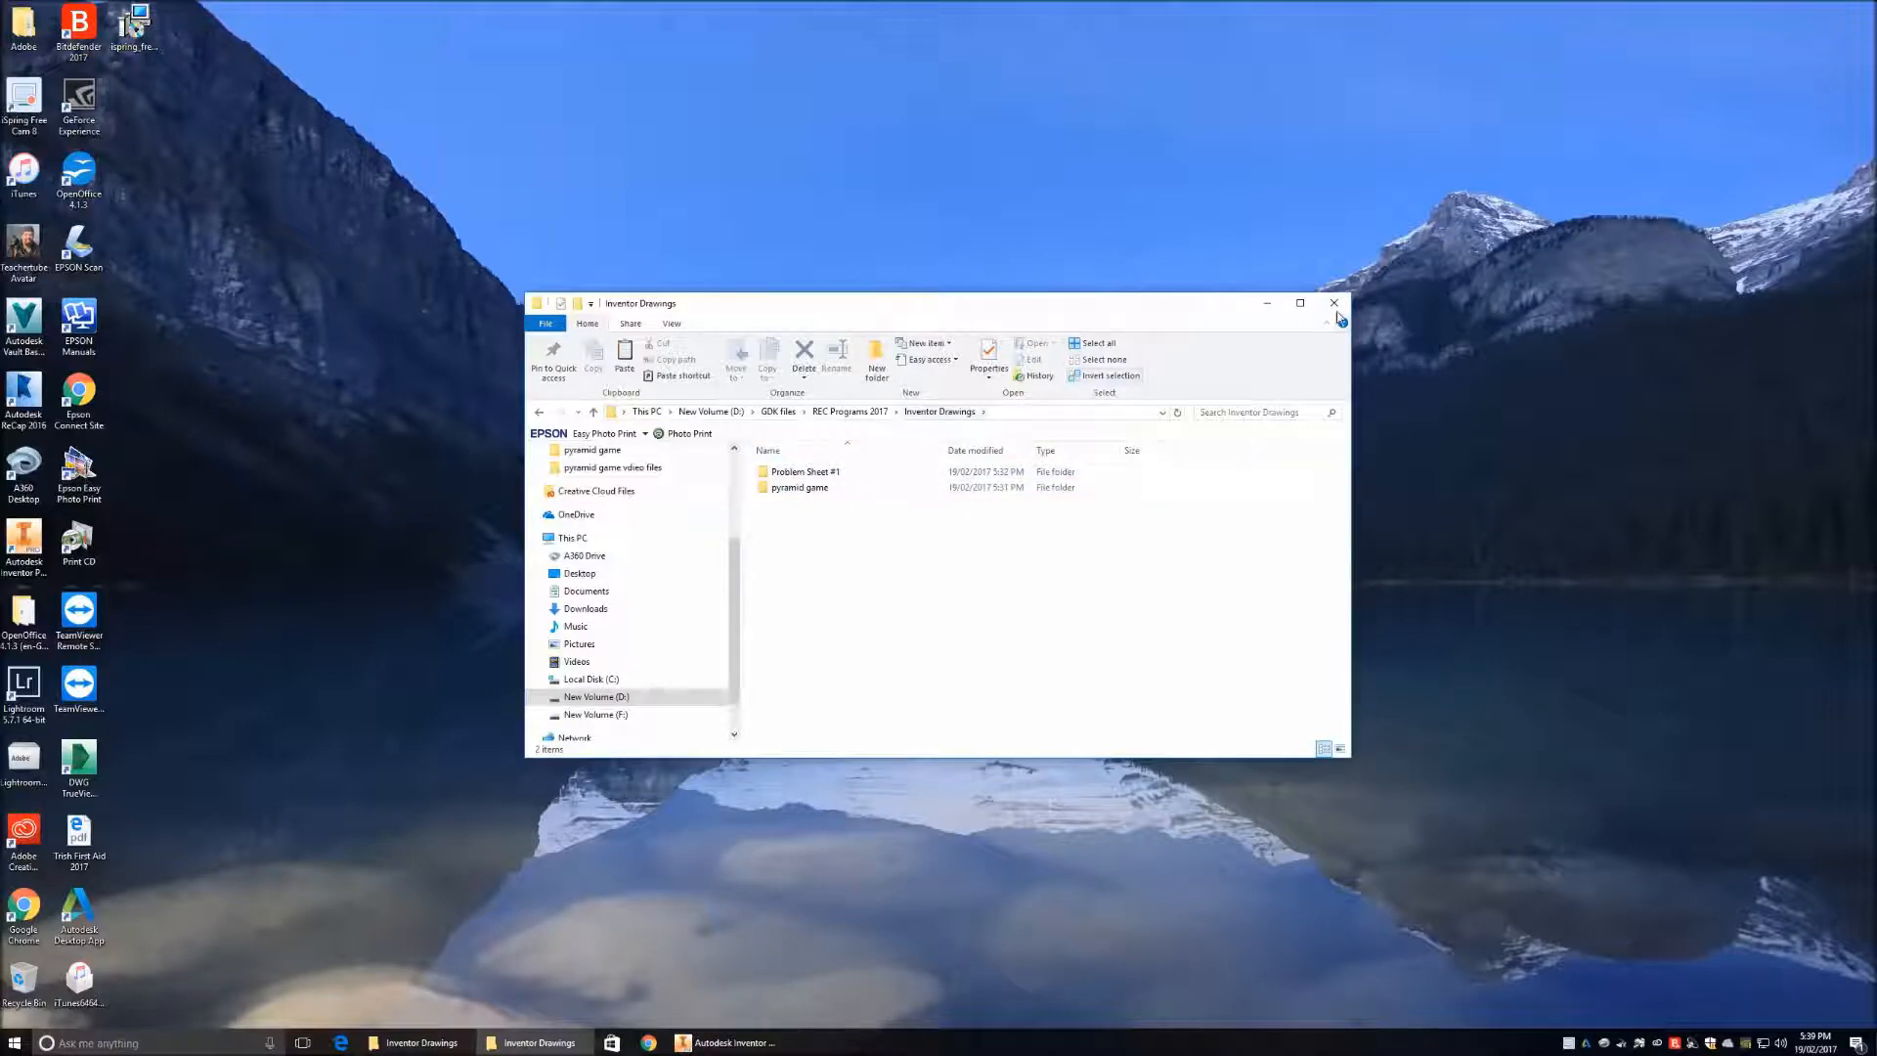
left_click(1268, 304)
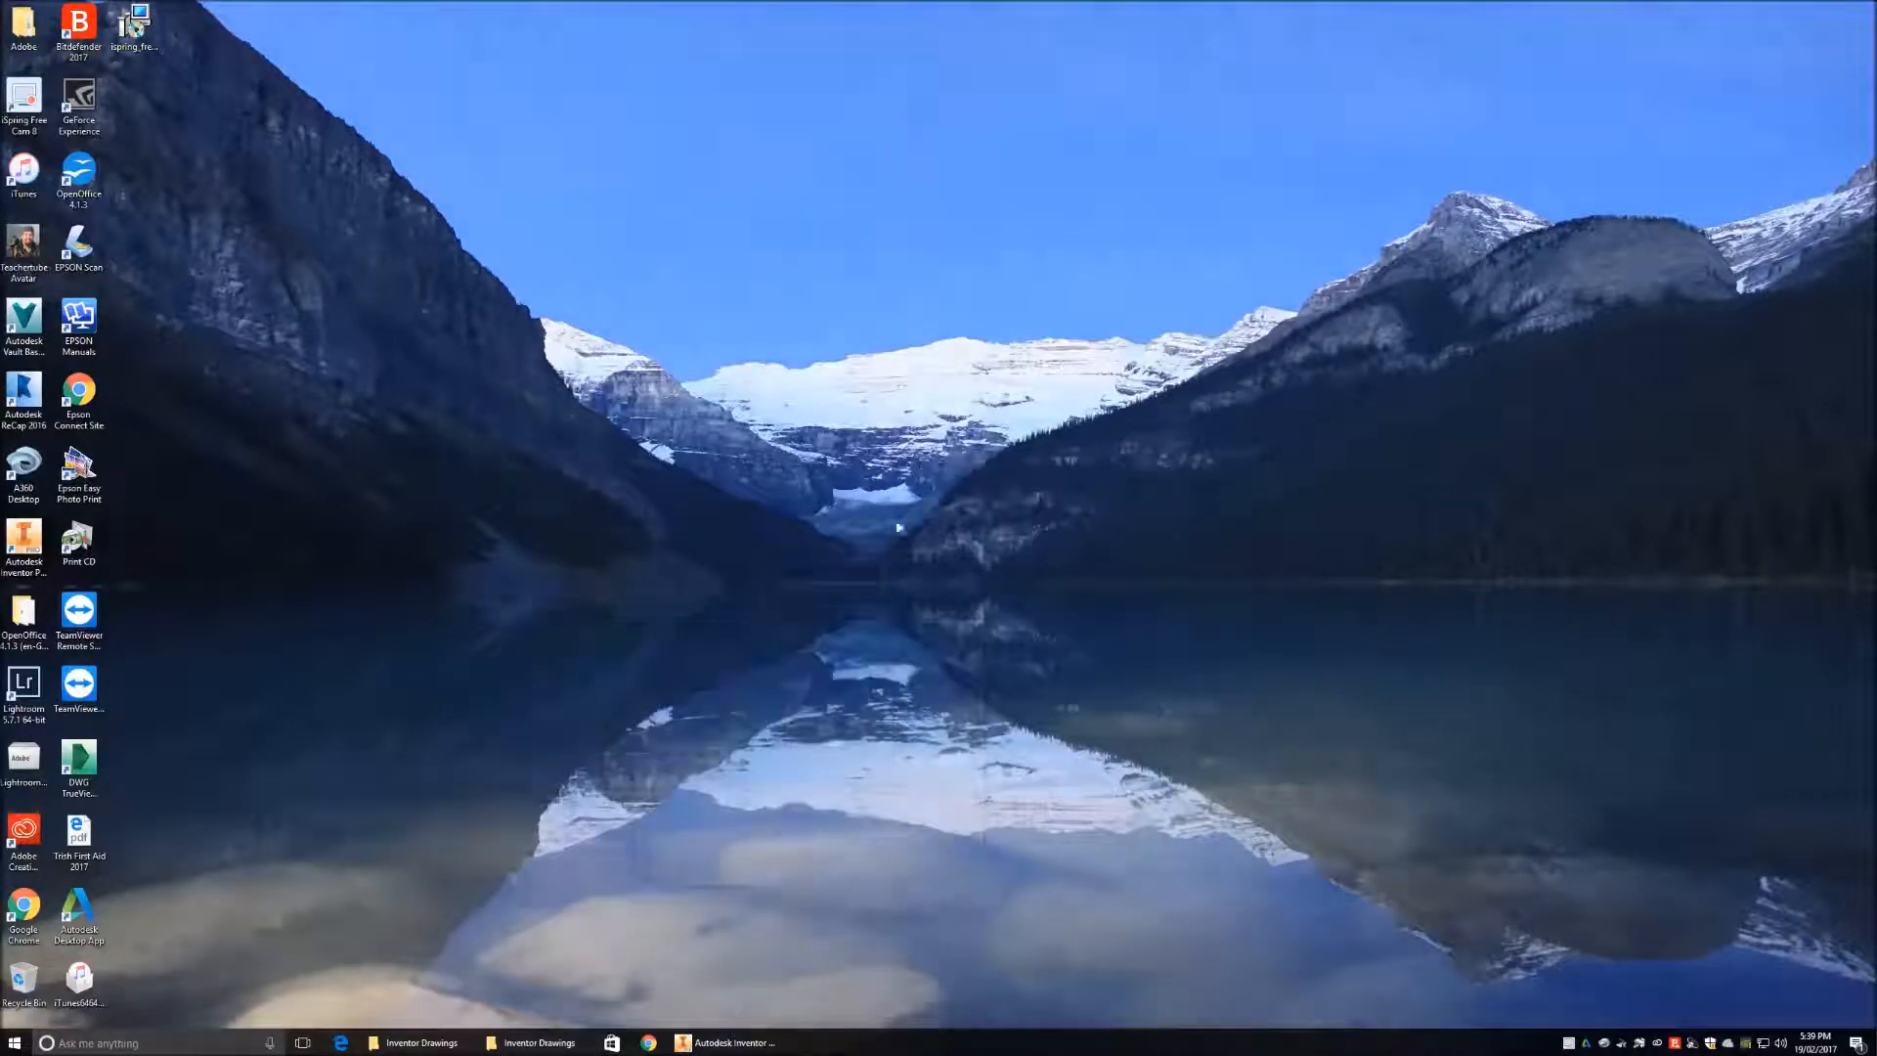
- Switch back to Inventor and create a new part from the metric Standard (mm).ipt template
left_click(730, 1044)
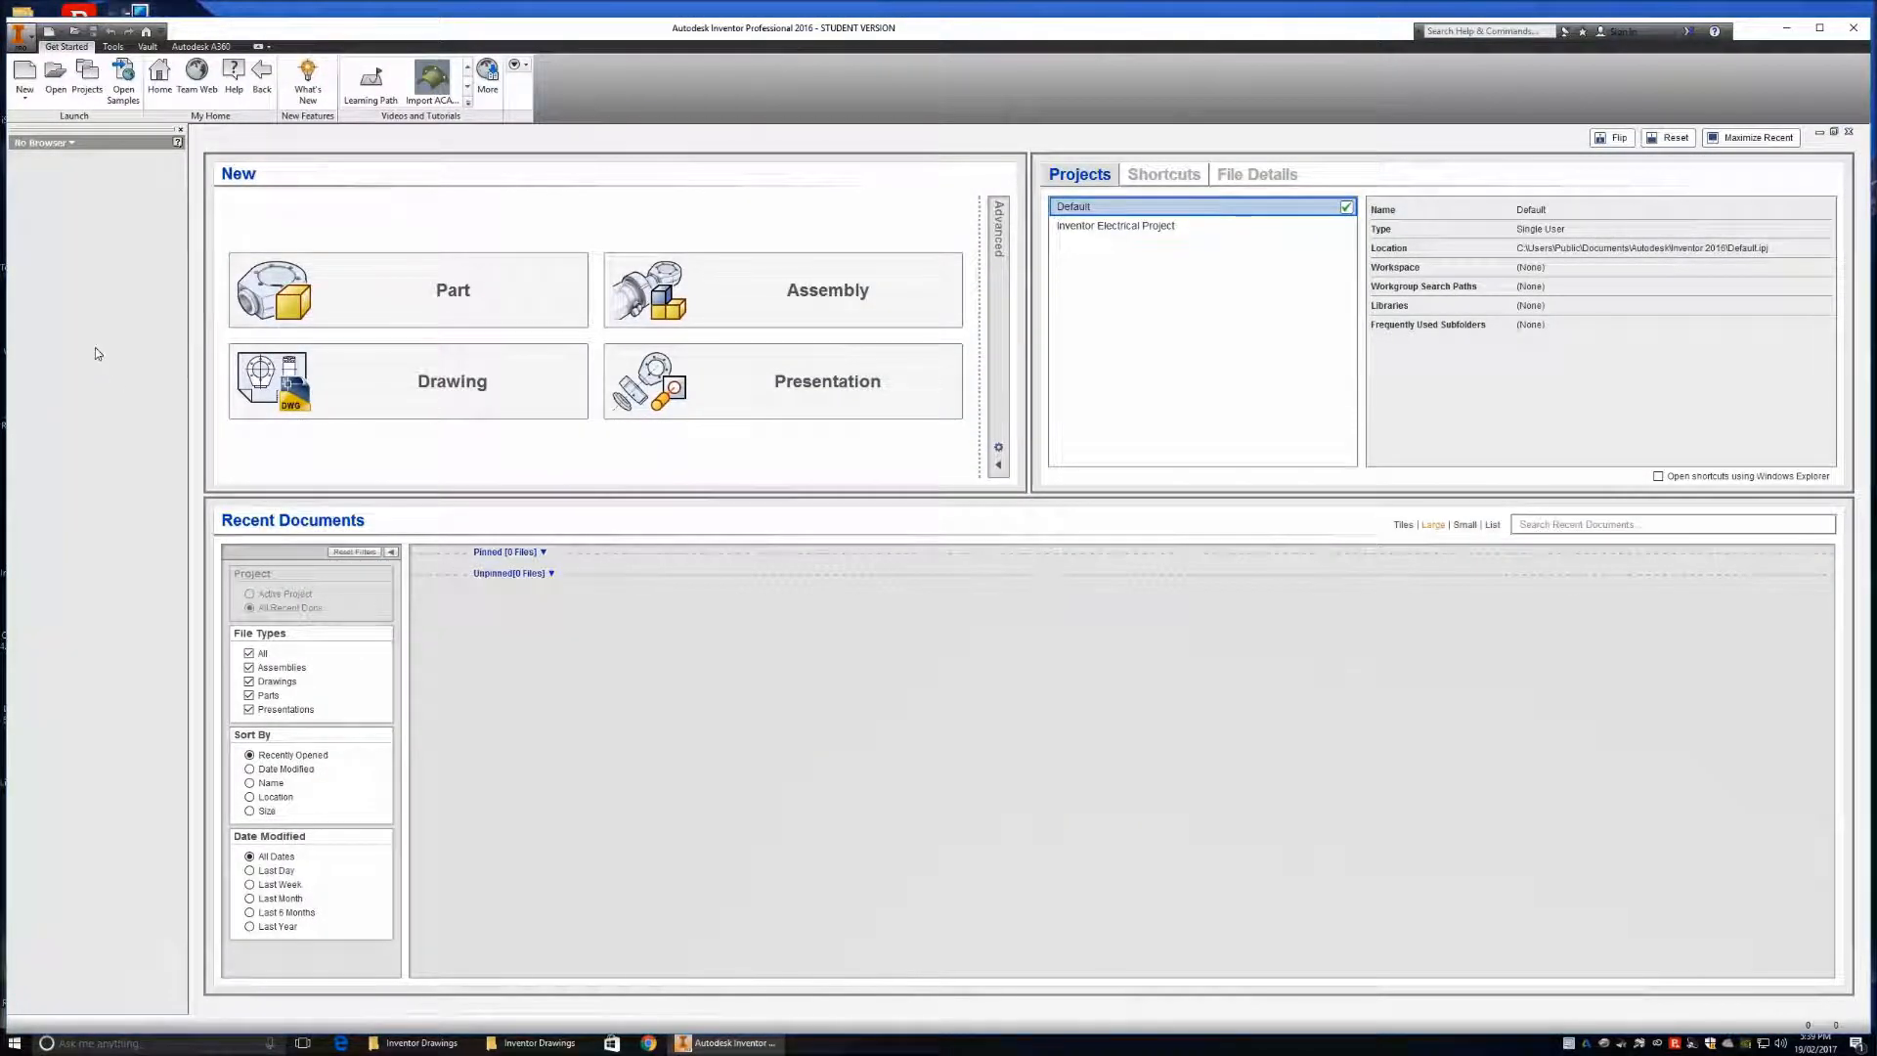
left_click(24, 71)
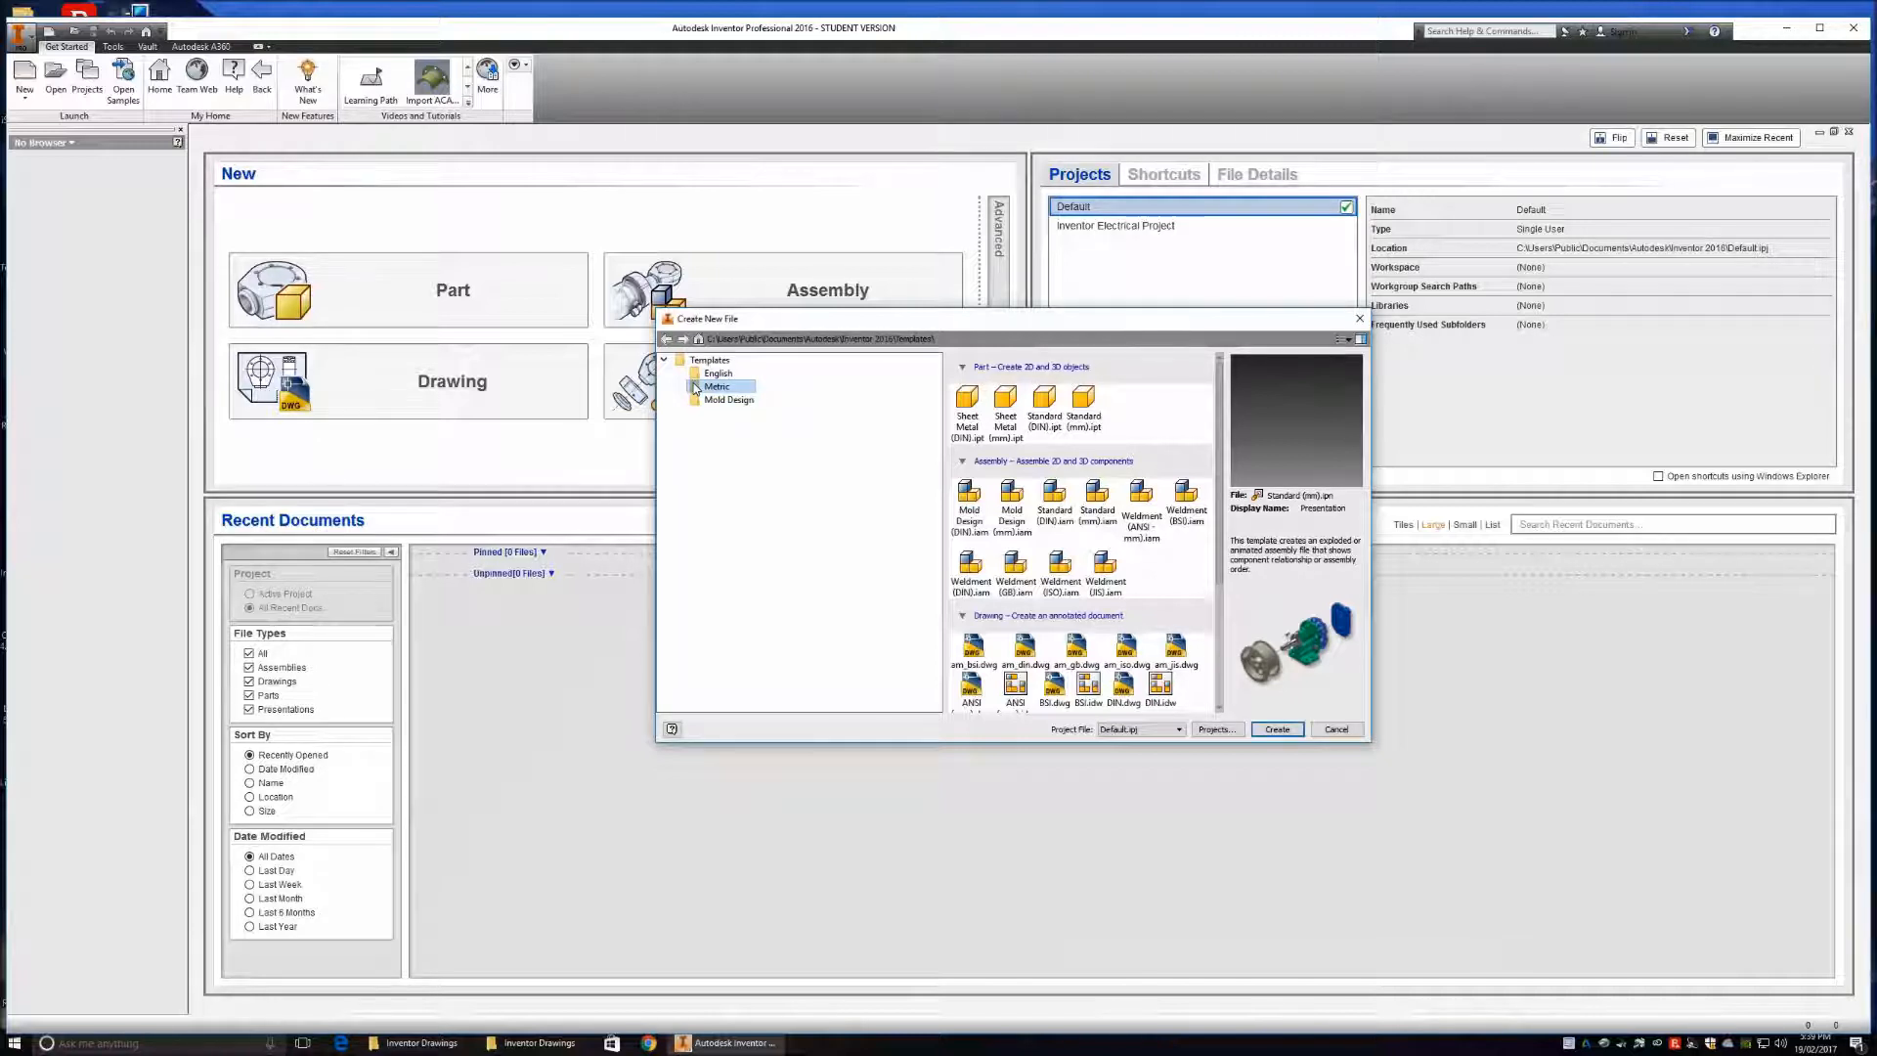
left_click(1084, 398)
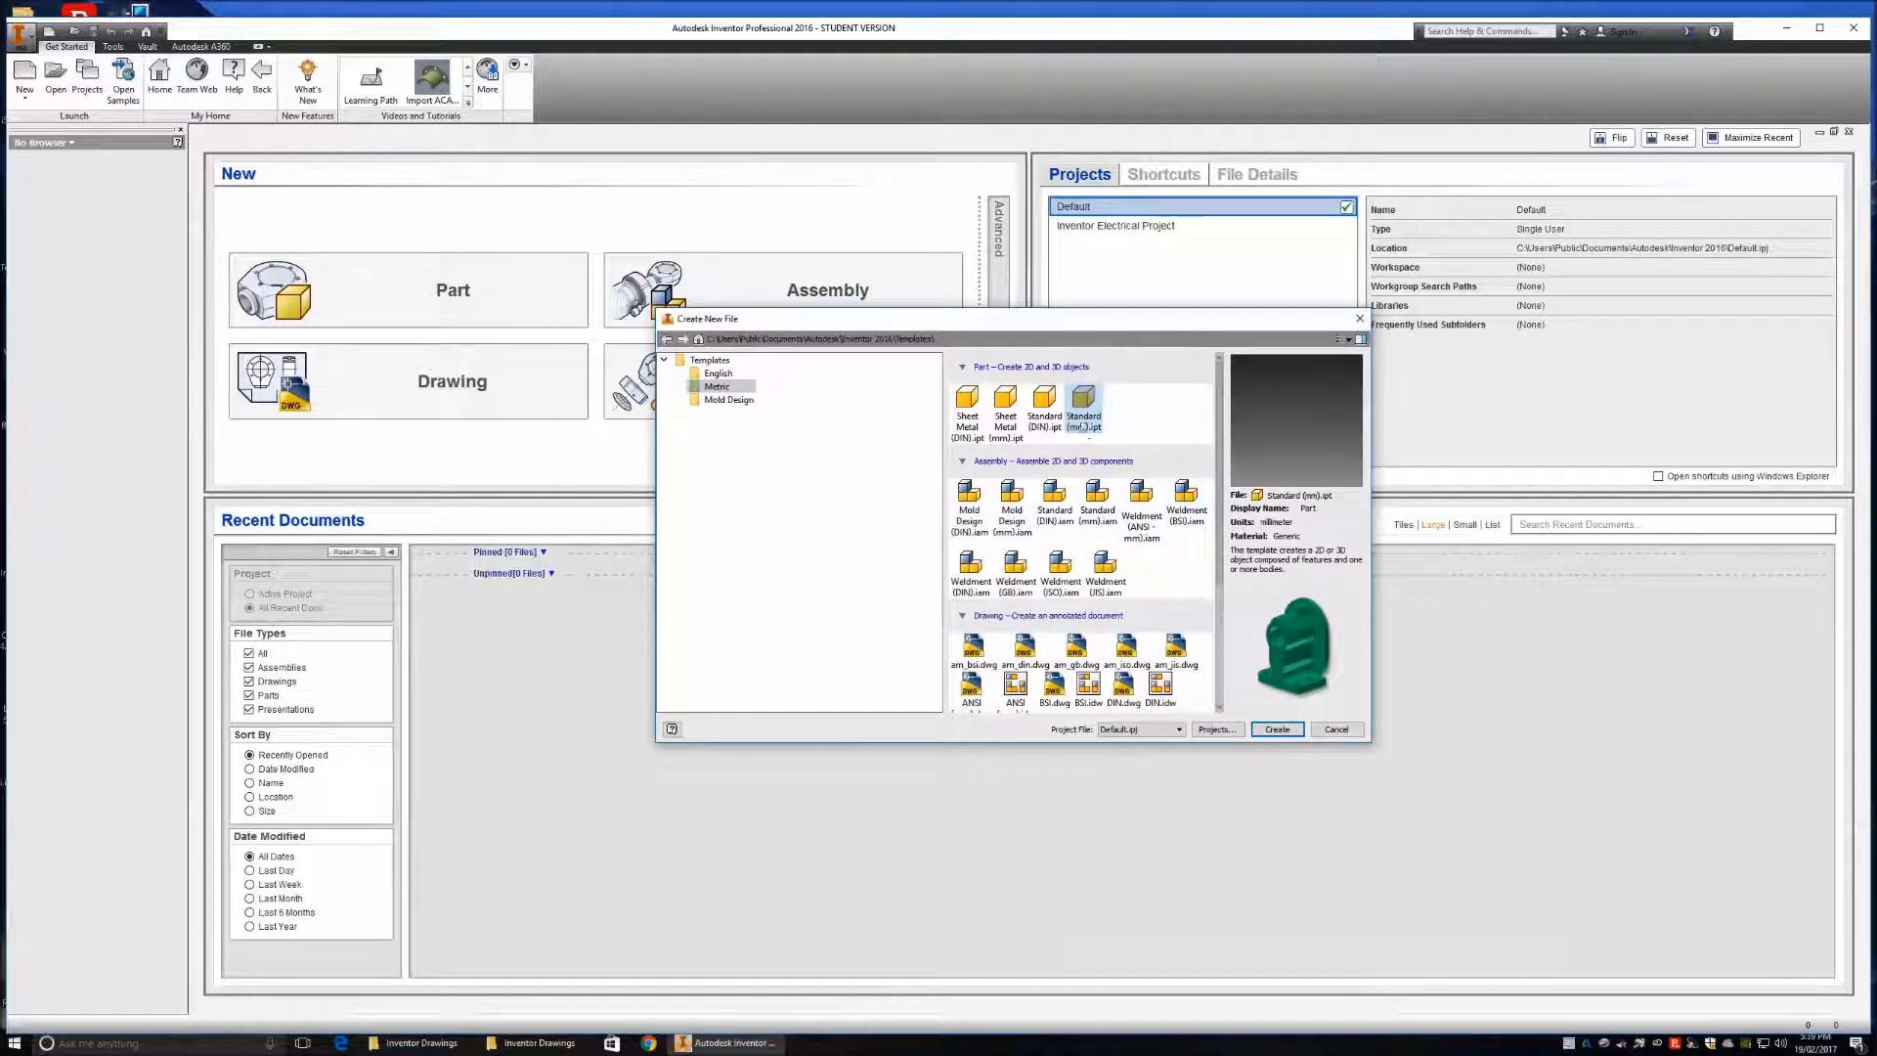
left_click(1277, 730)
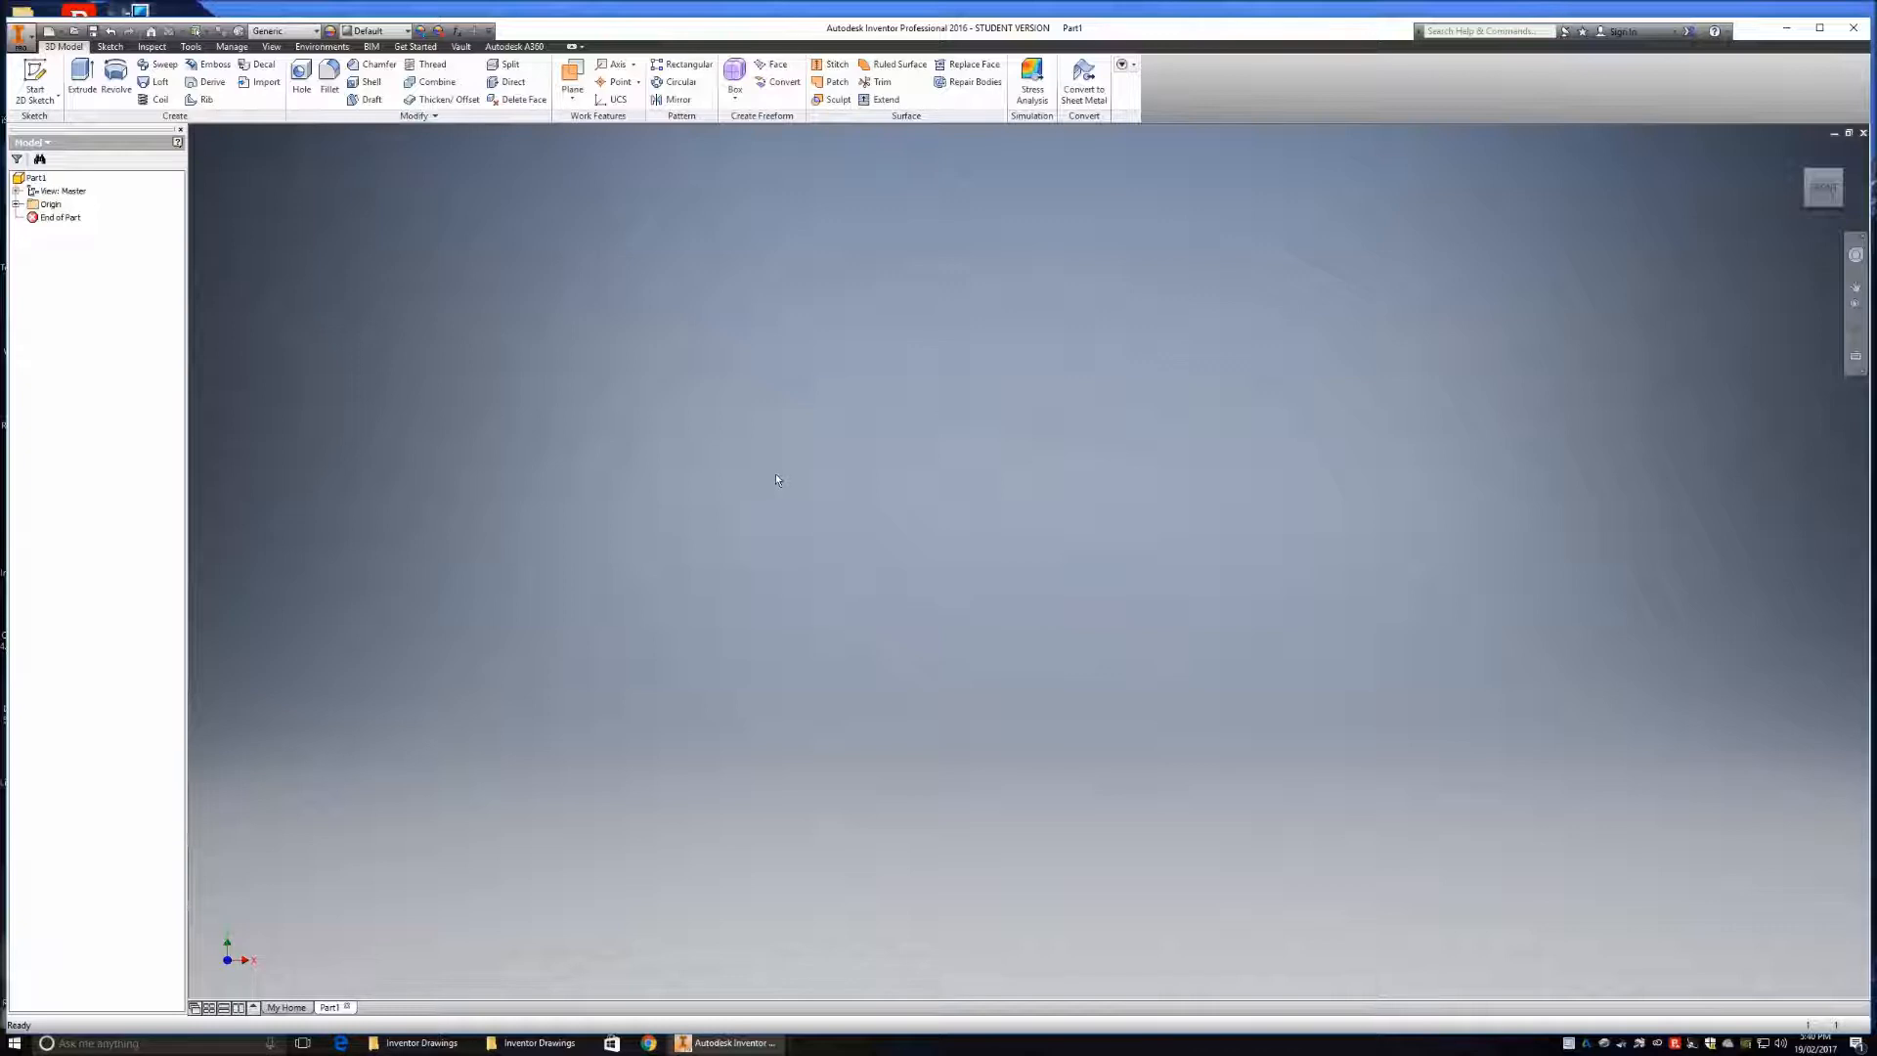
- Sketch a two-point rectangle 50 mm long and 30 mm wide from the origin on the horizontal origin plane, and finish the sketch
left_click(36, 76)
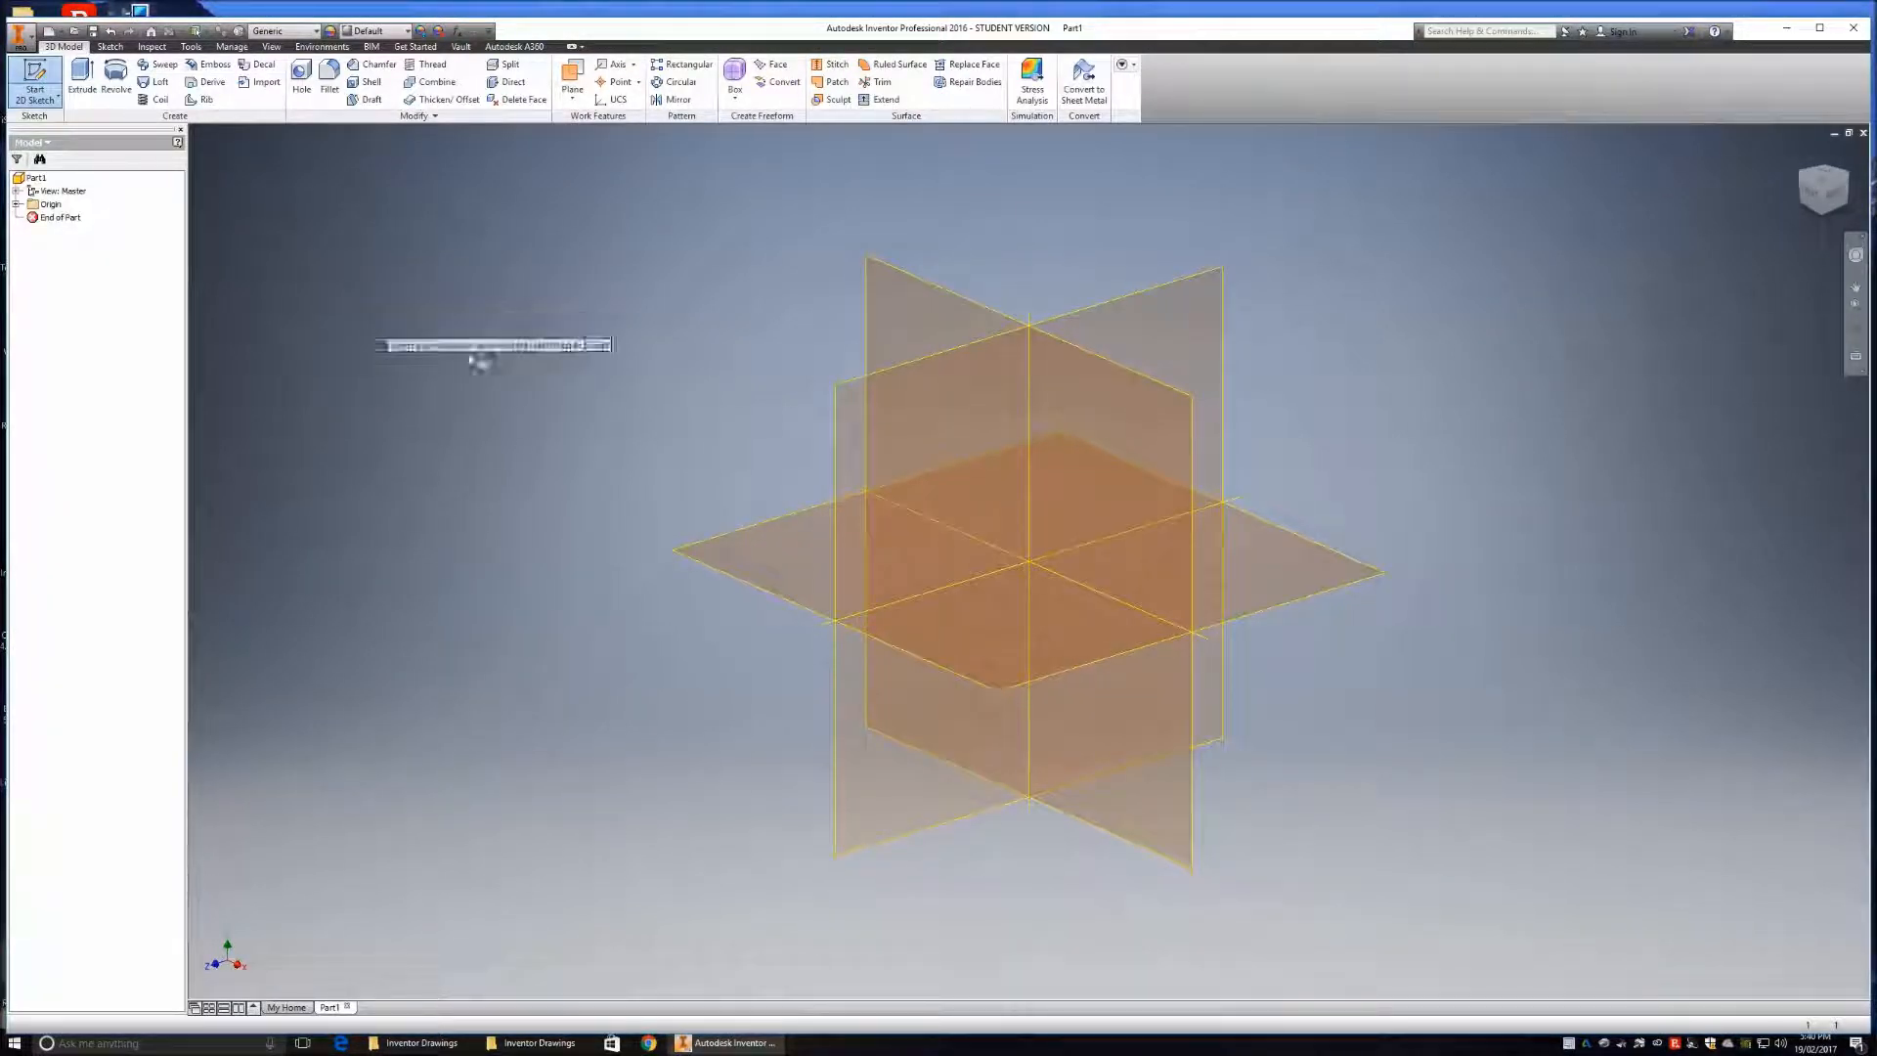
left_click(767, 557)
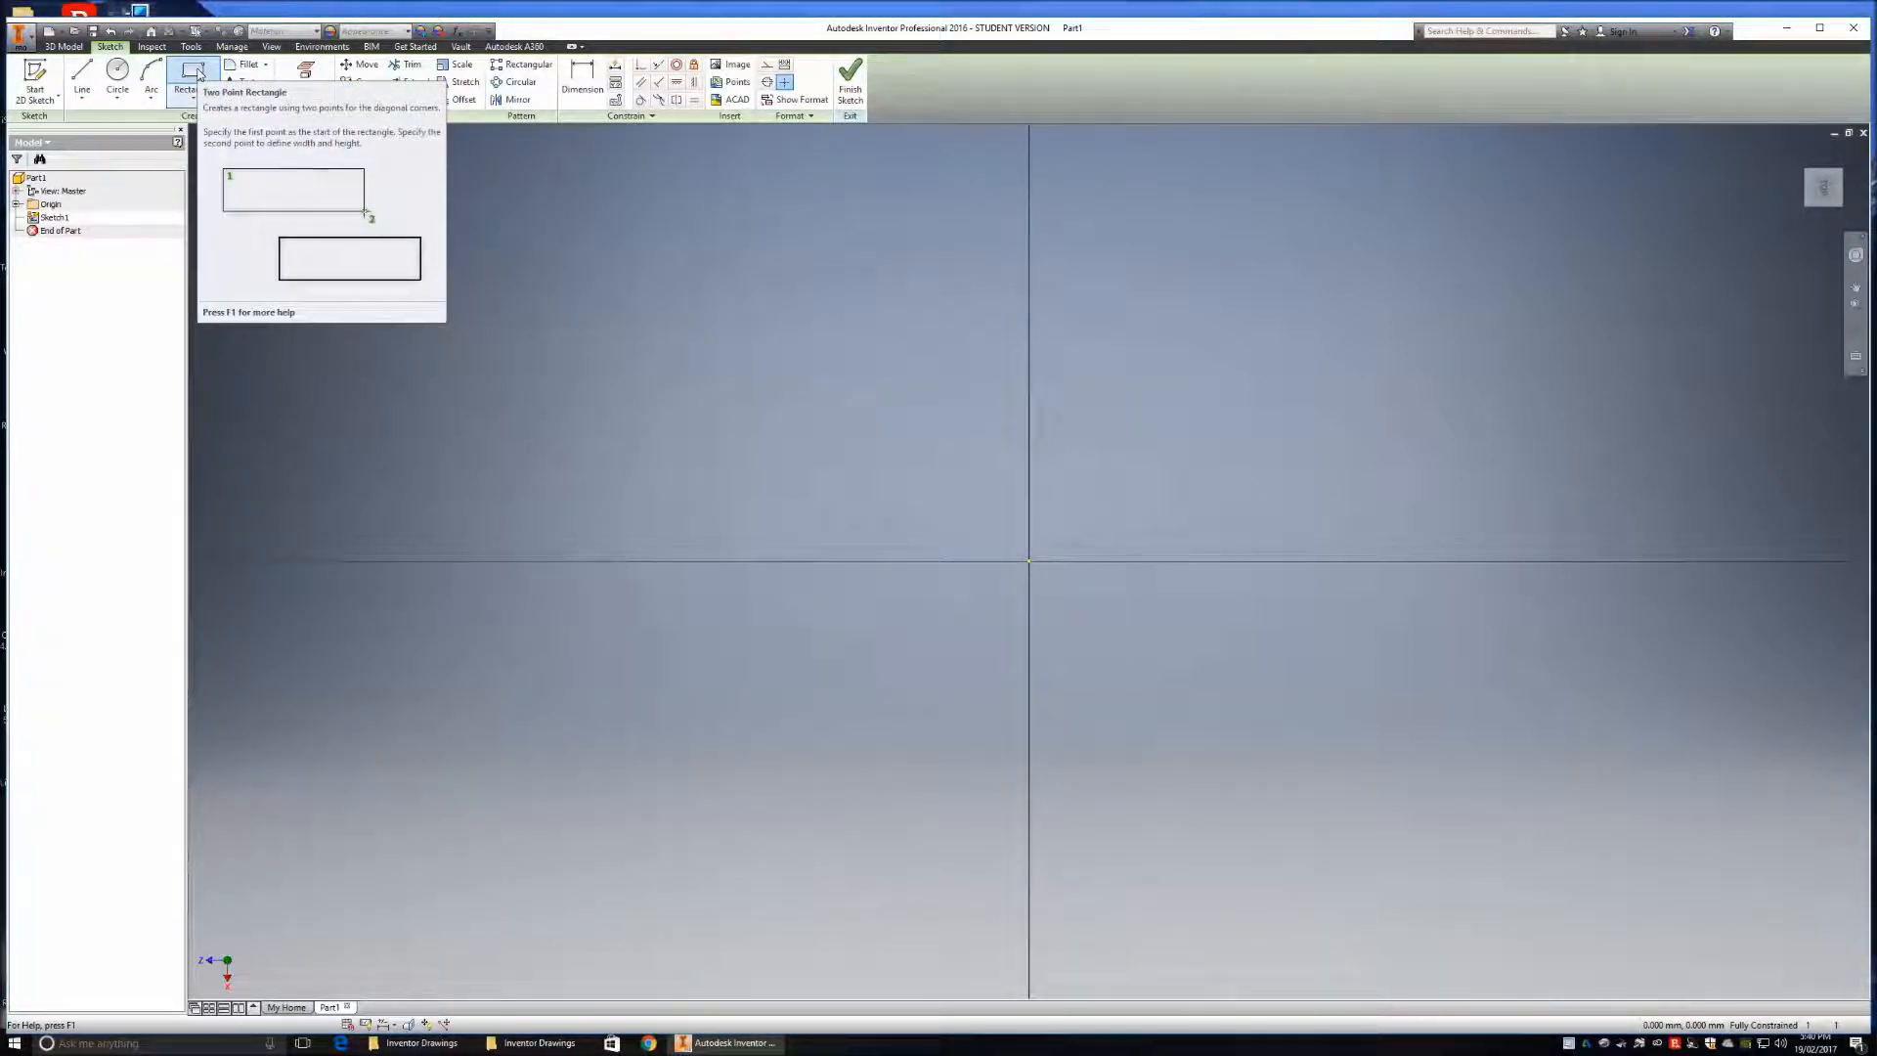
left_click(196, 74)
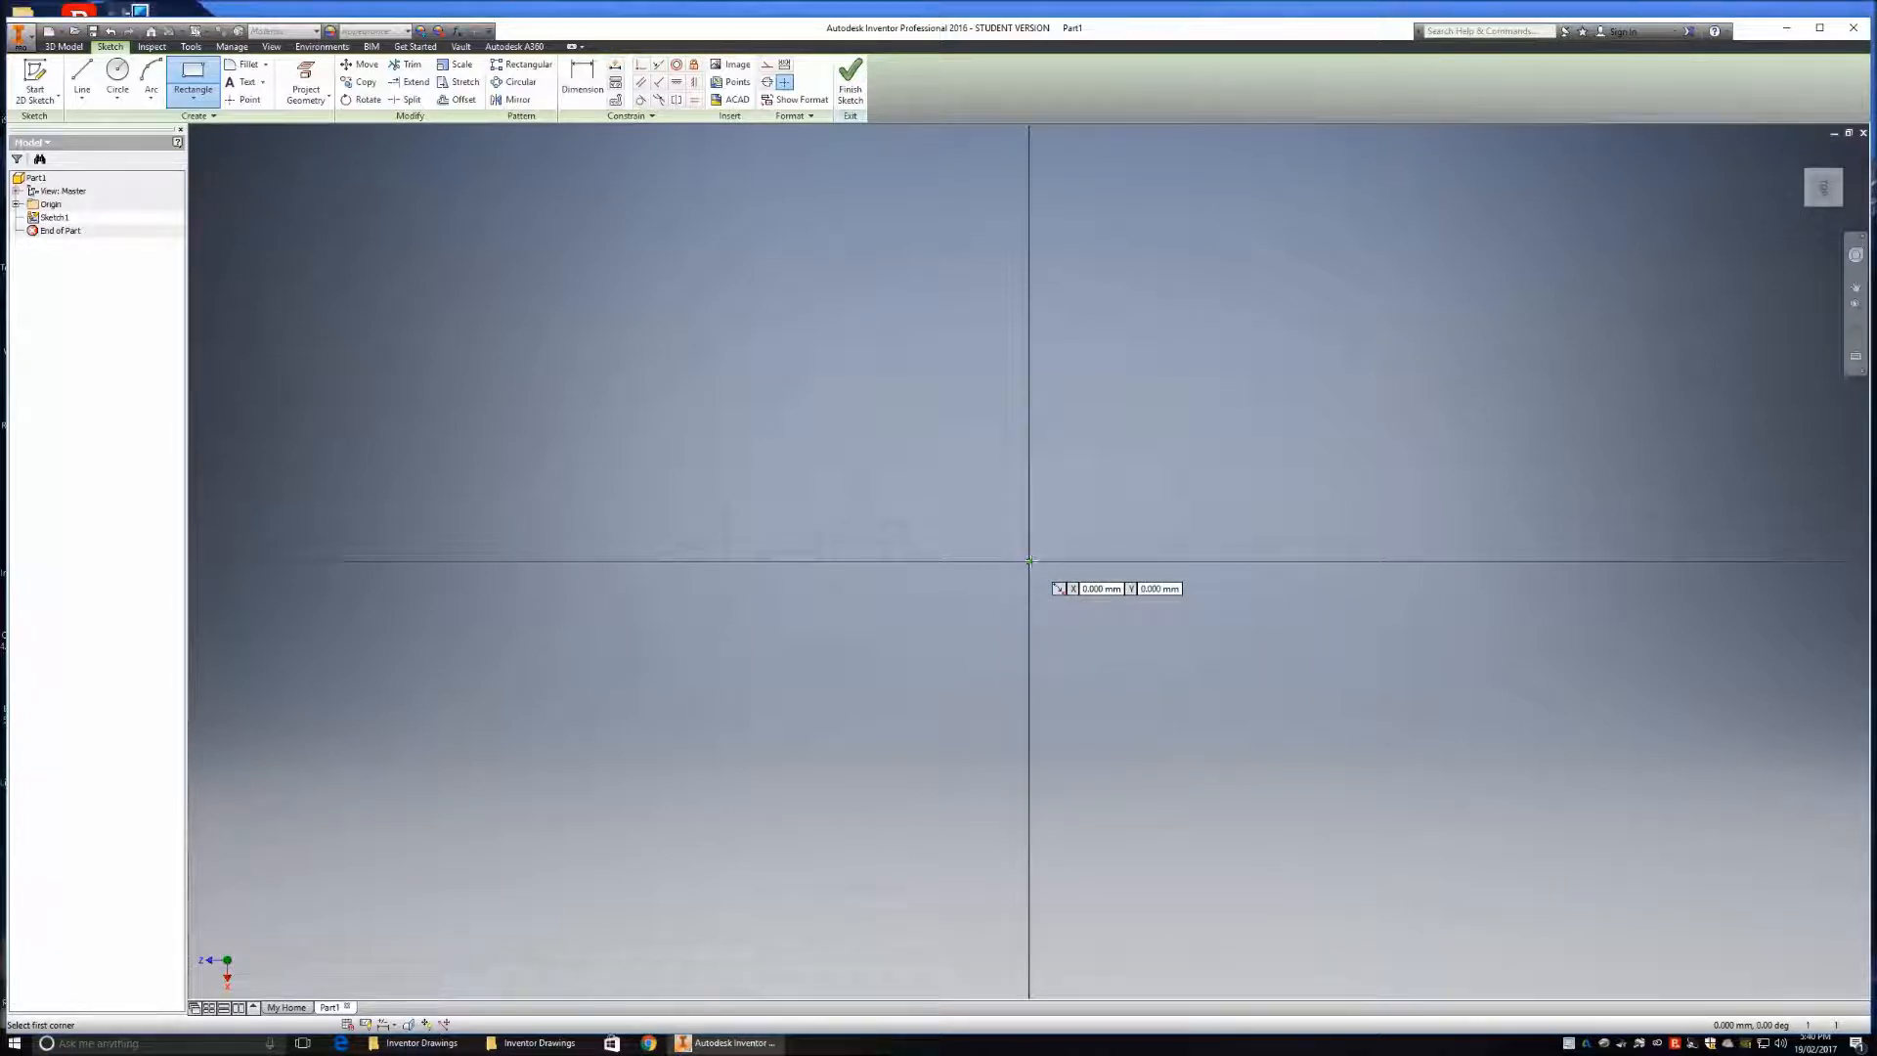
left_click(1029, 561)
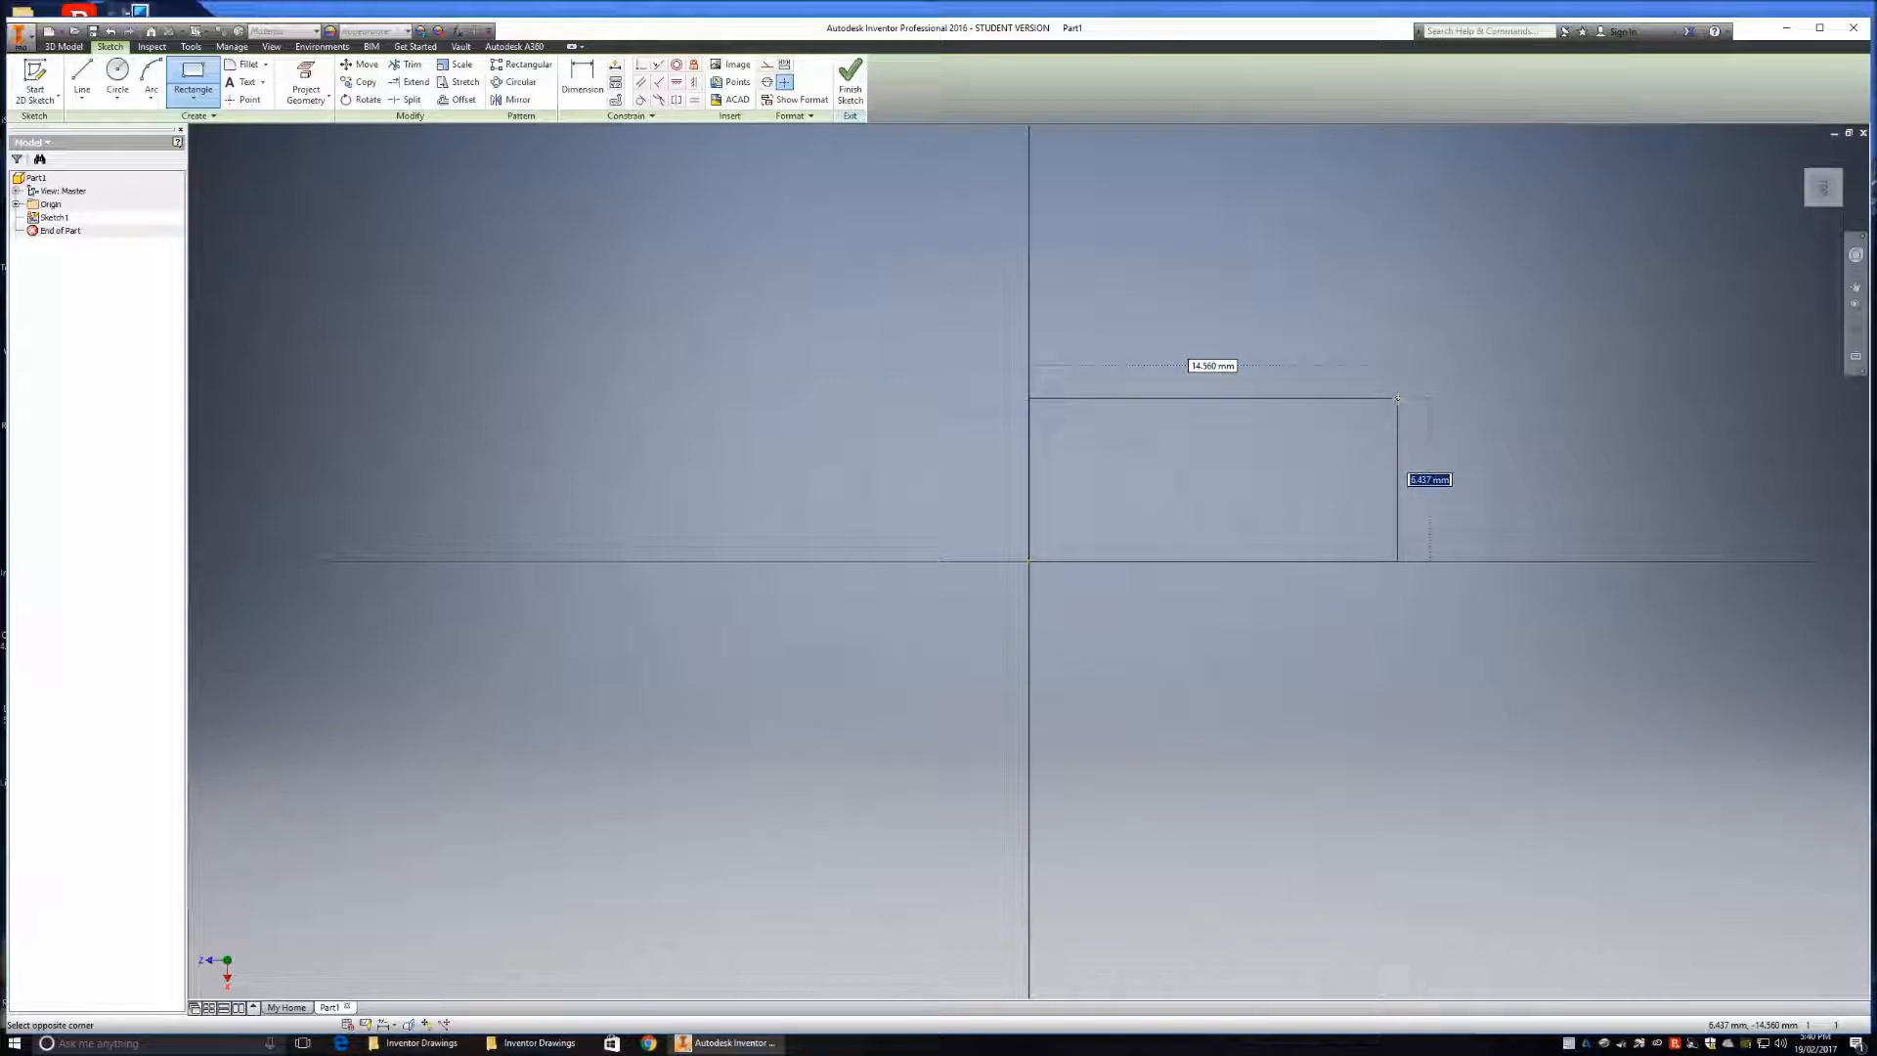
key("BackSpace")
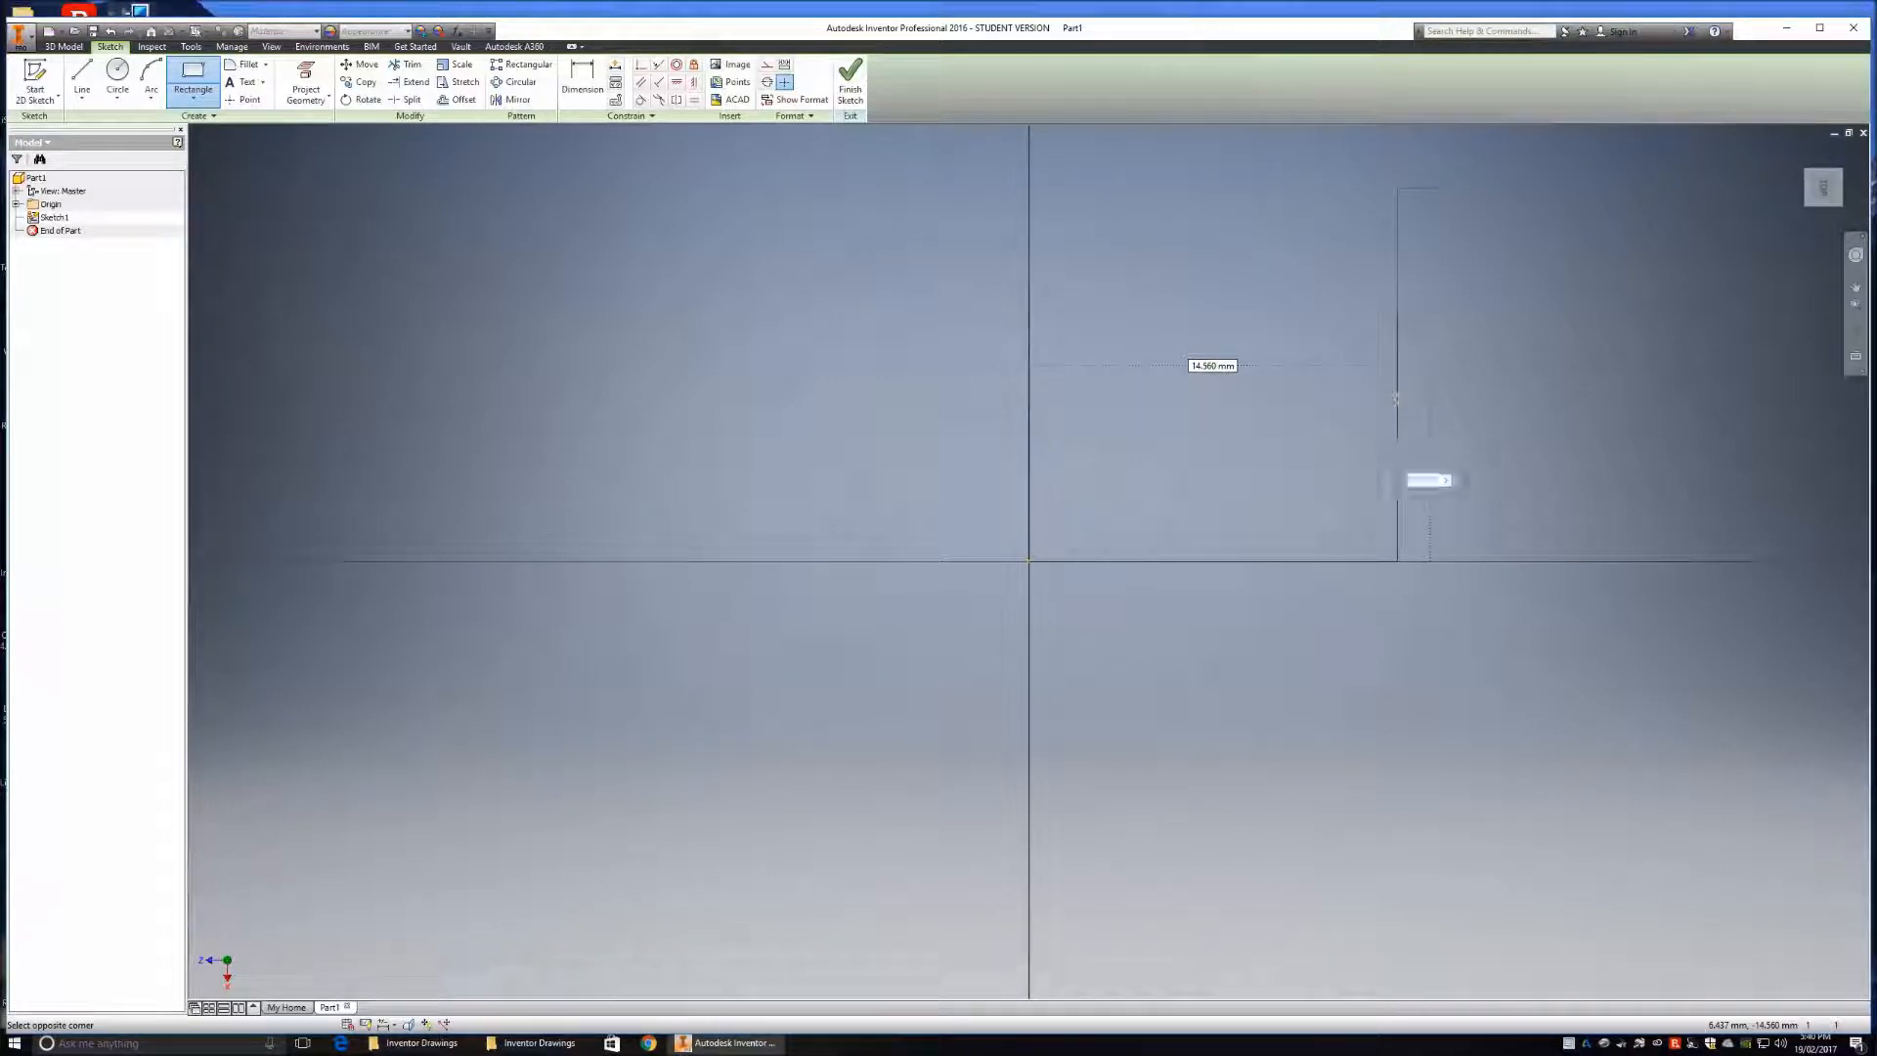
key("Tab")
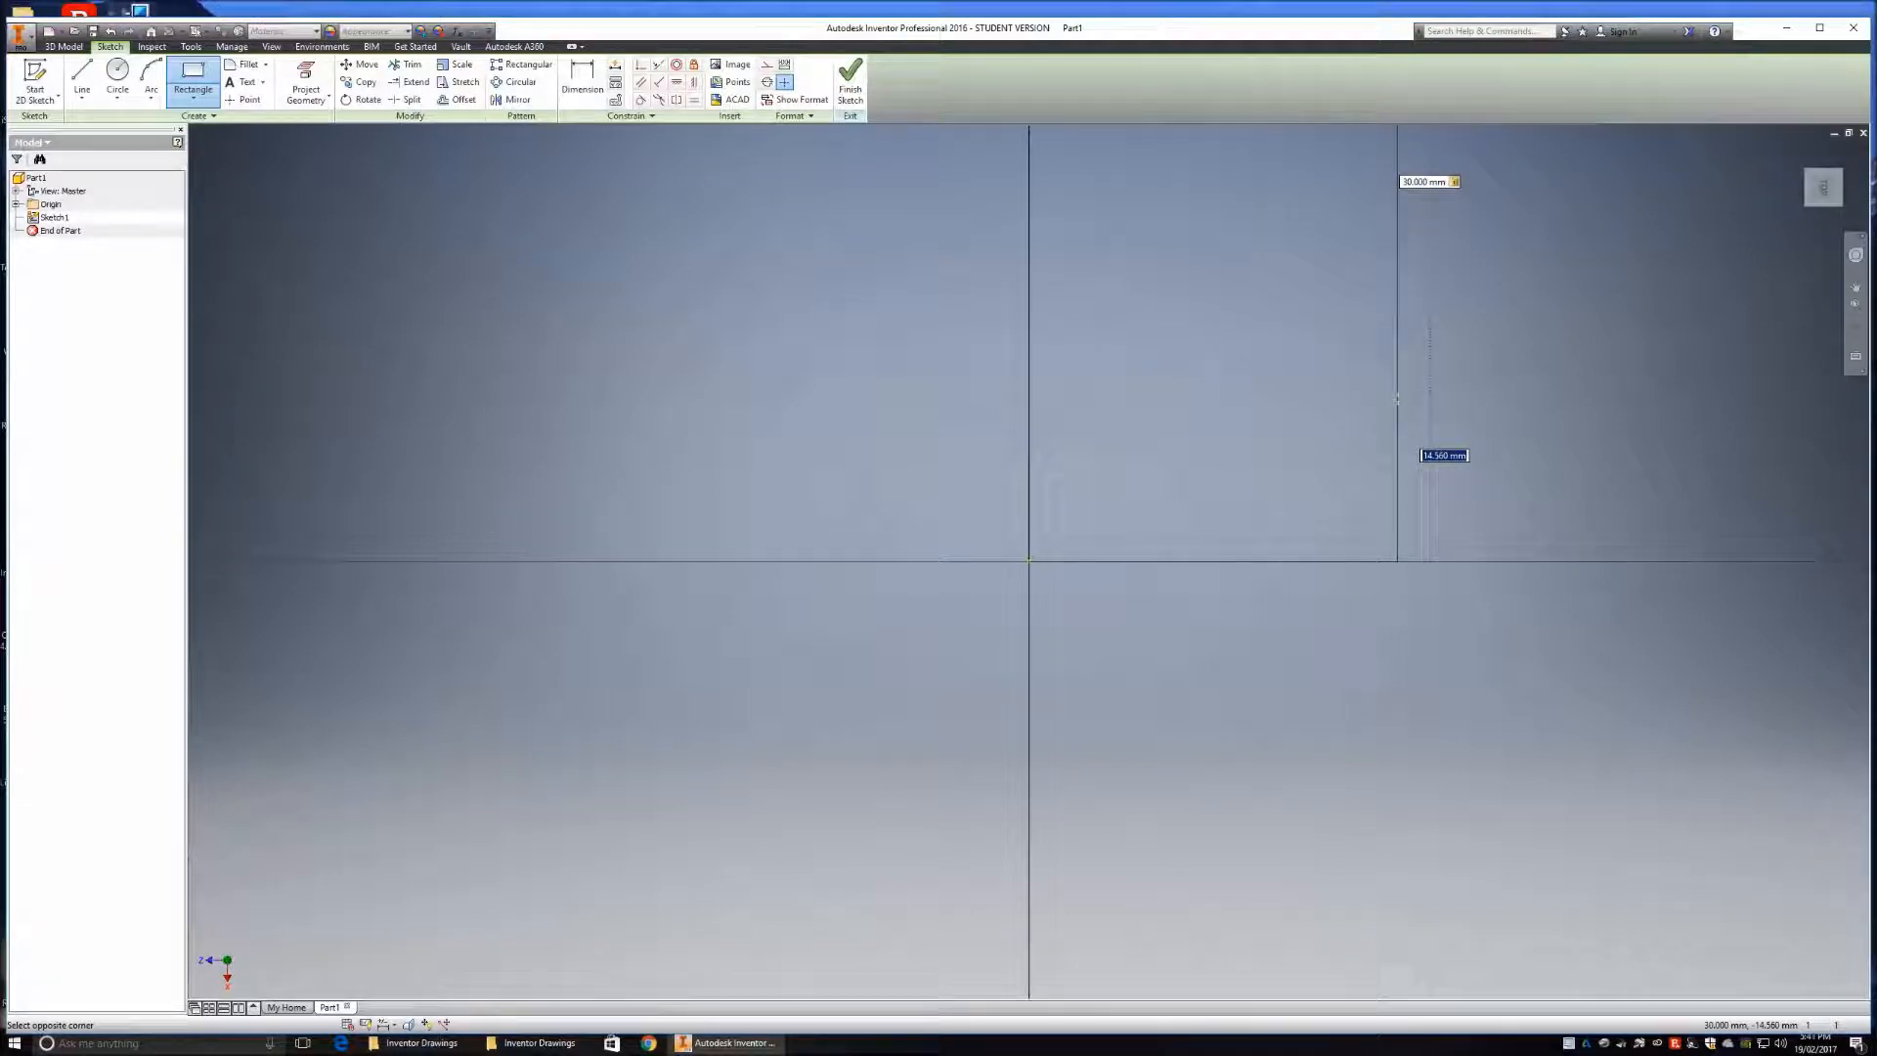
type("50")
key("Return")
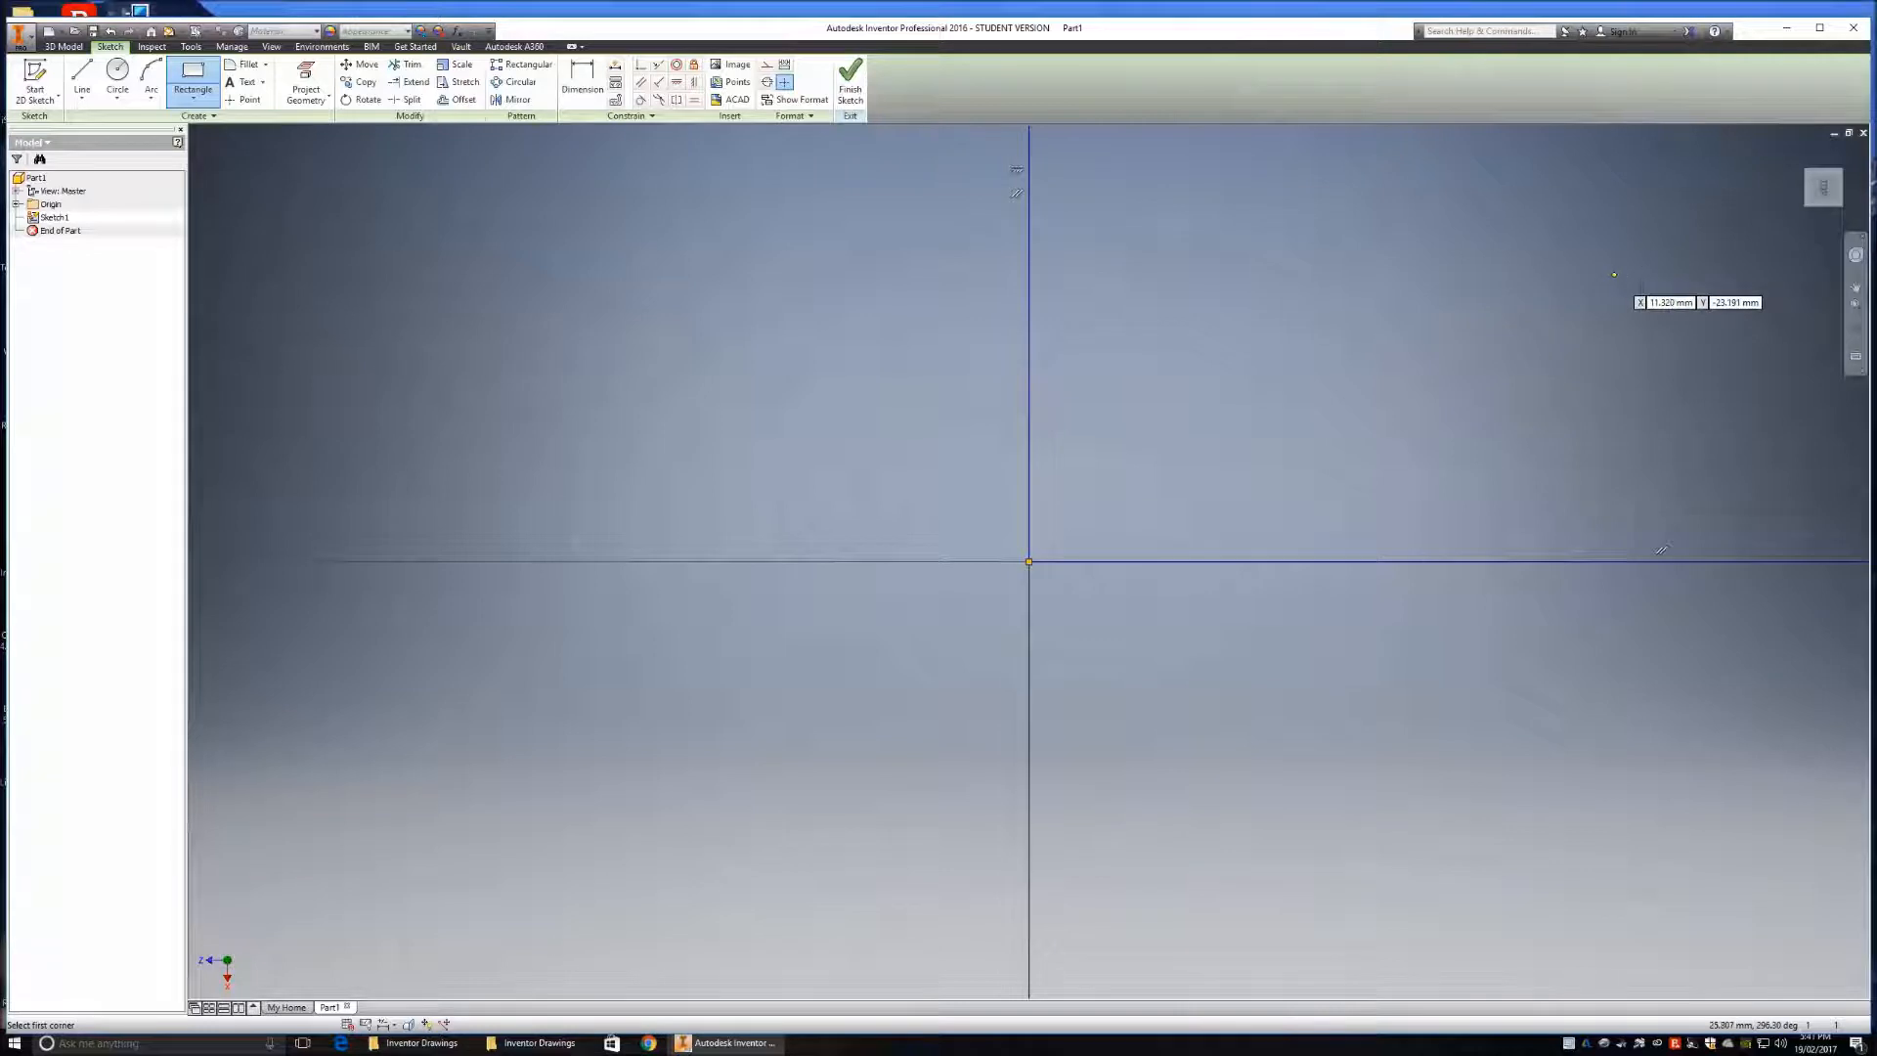
left_click(1823, 188)
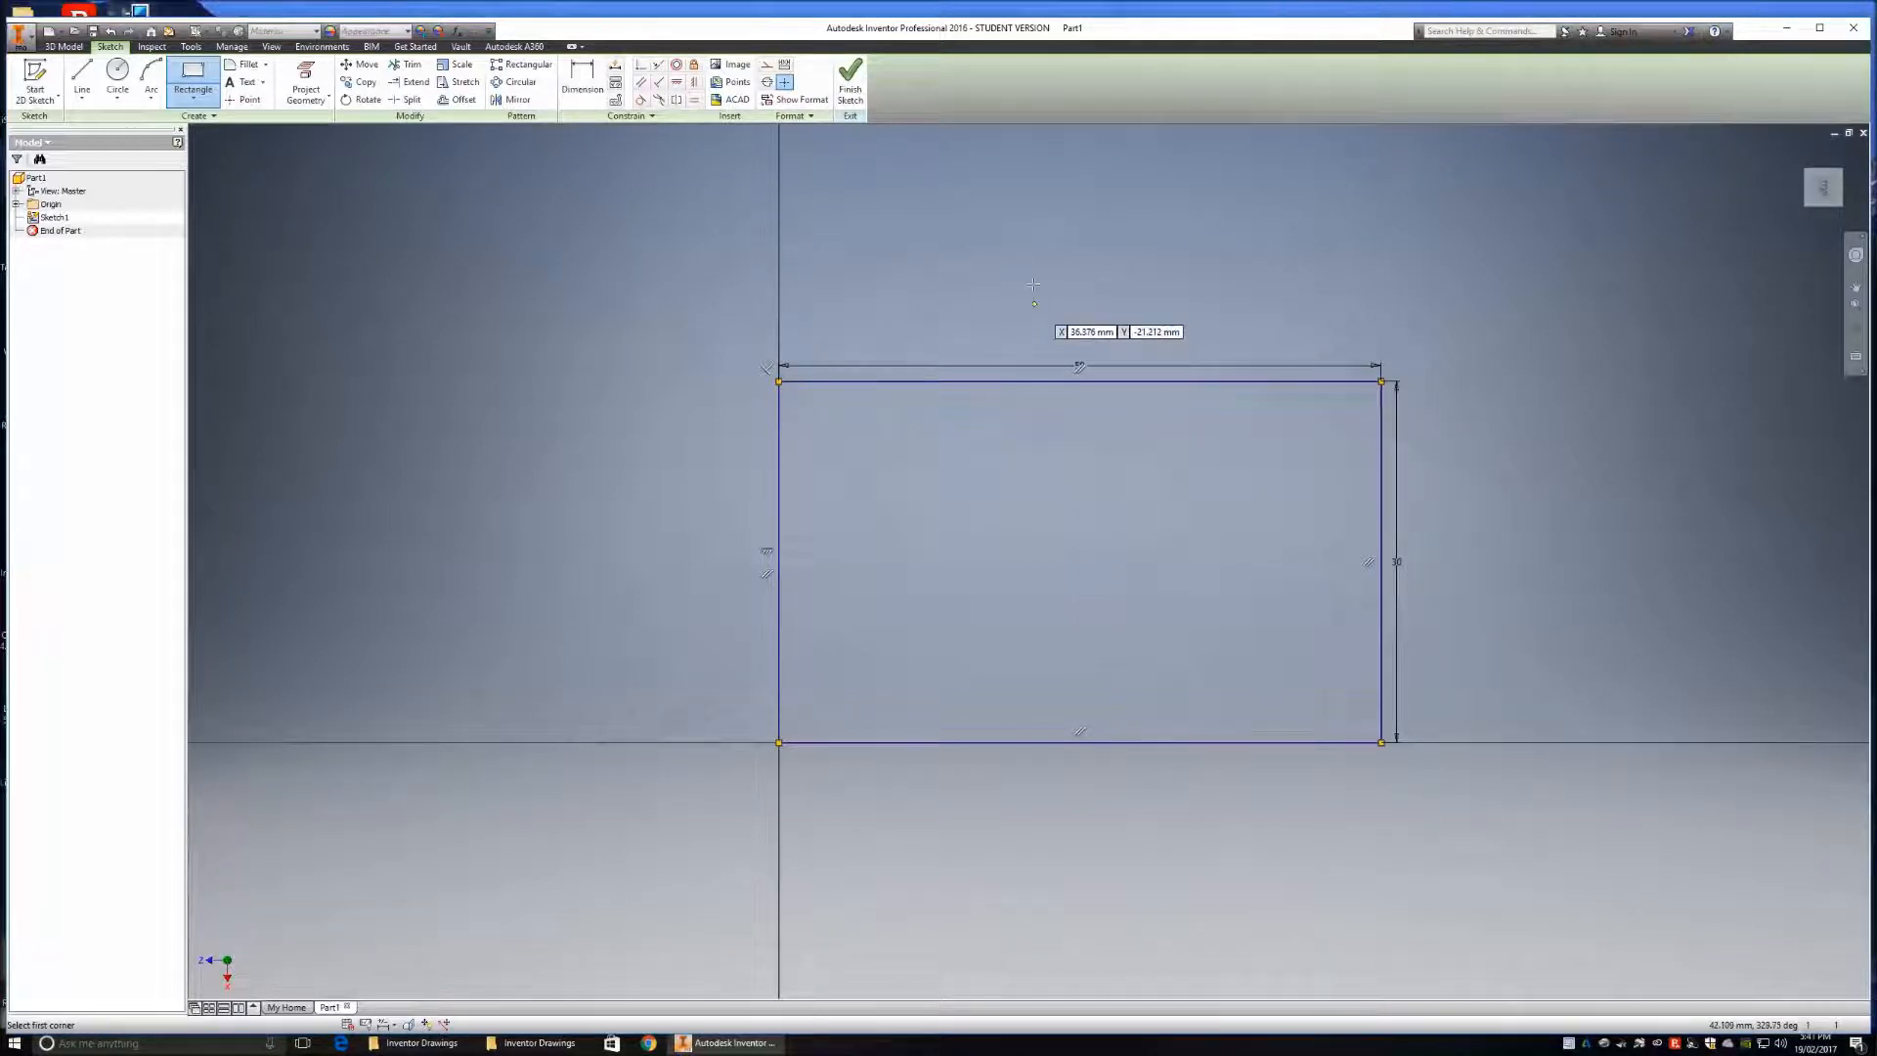
left_click(850, 86)
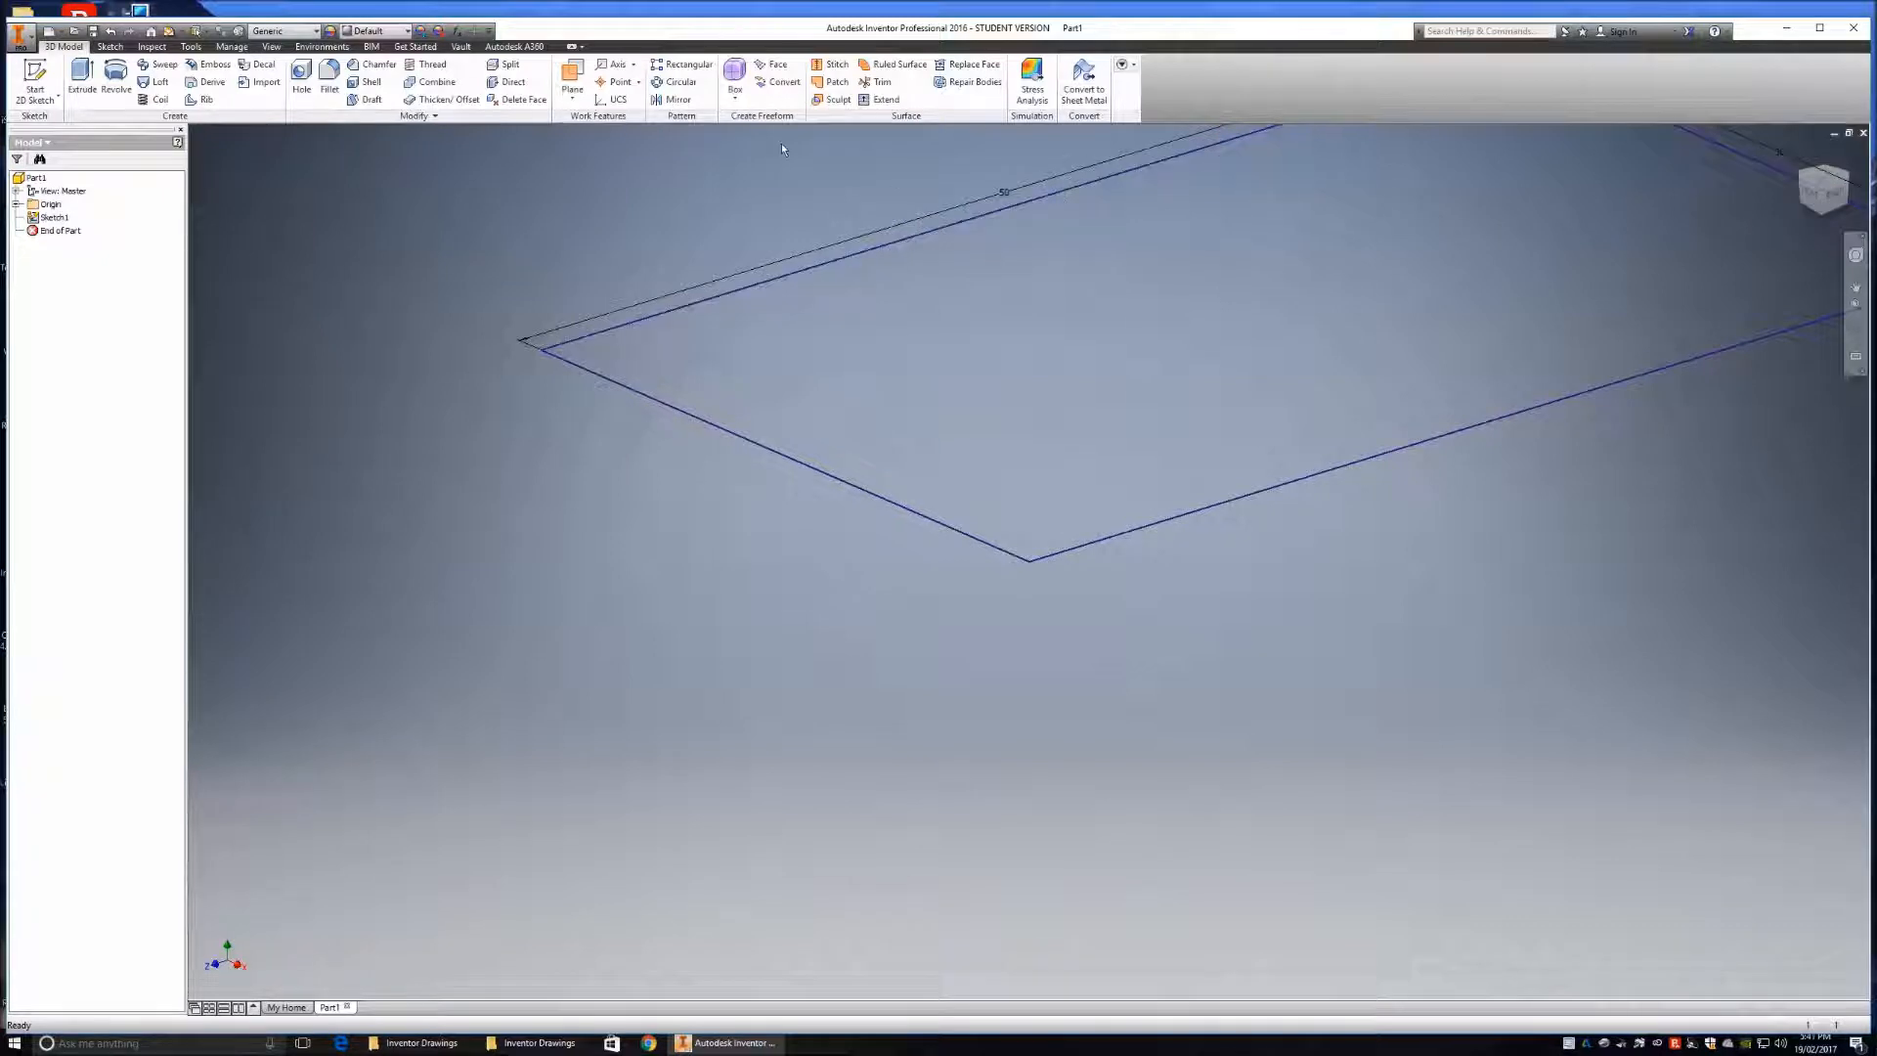
- Extrude the rectangle upward 20 mm into a solid block
left_click(83, 76)
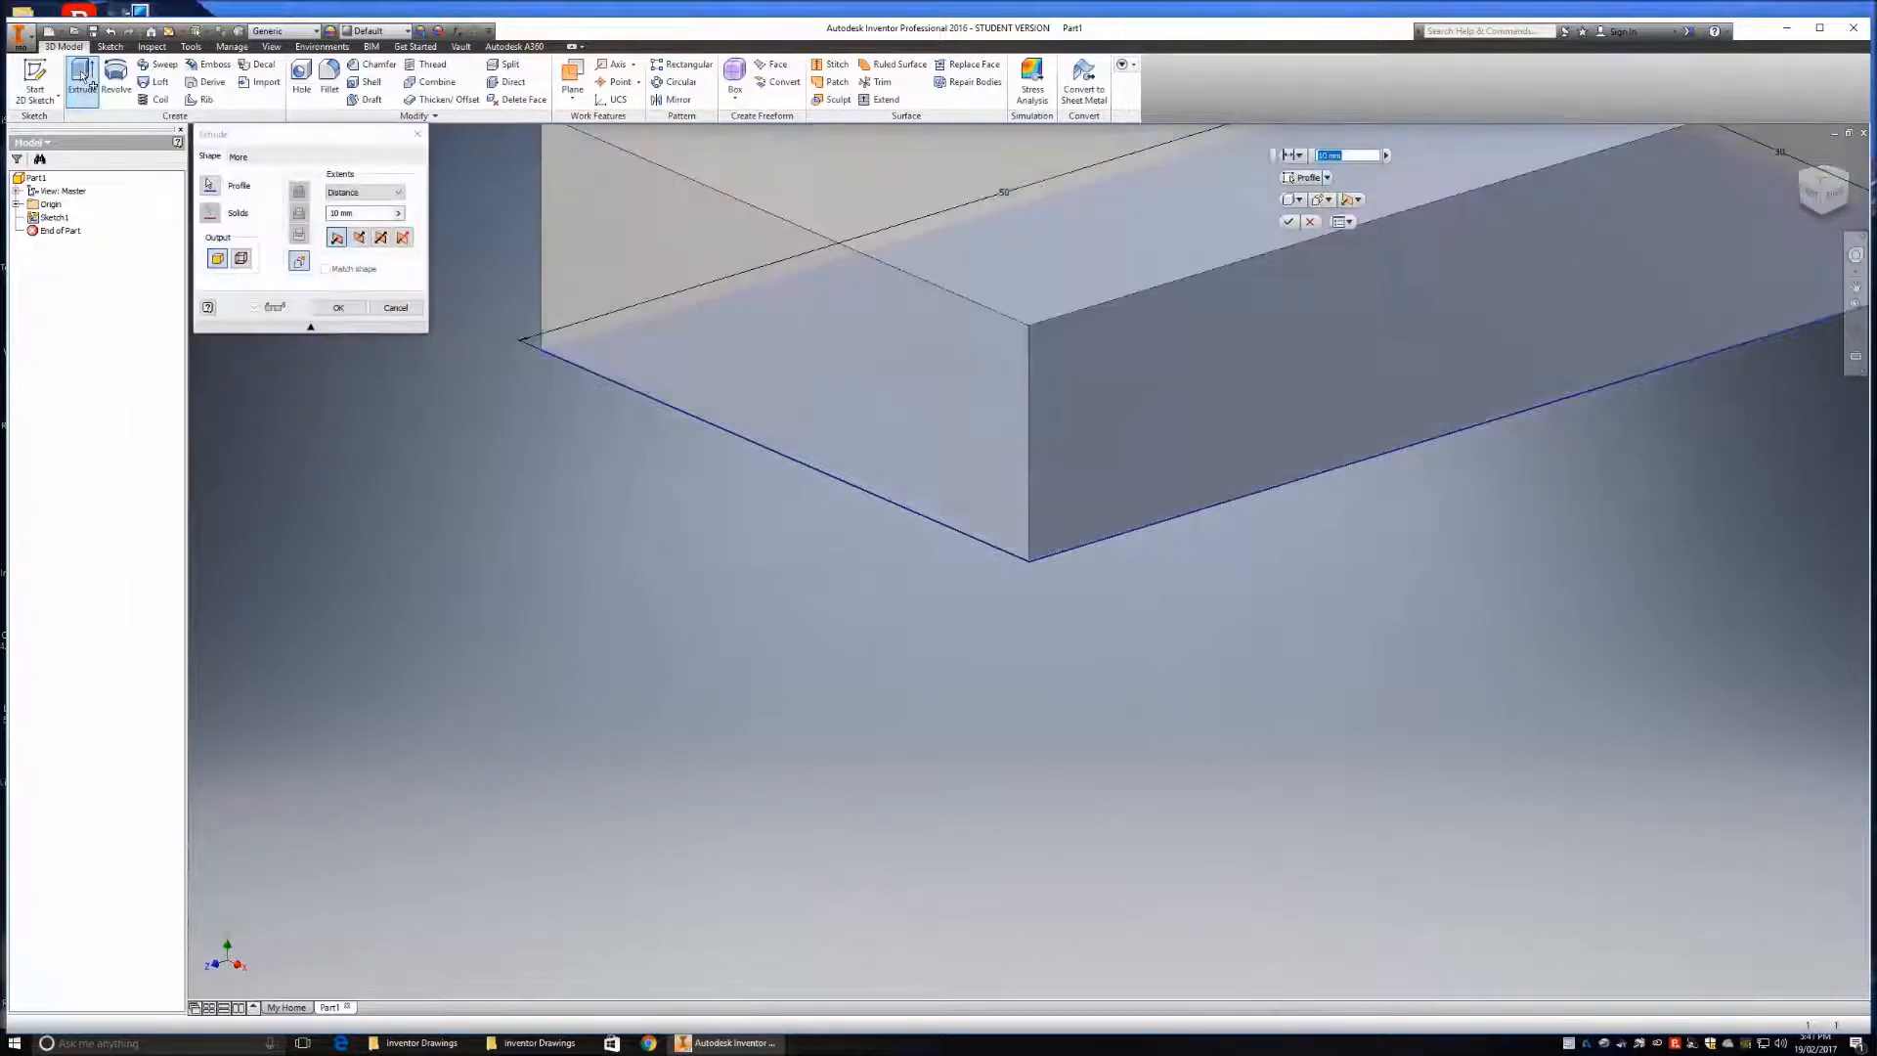
left_click(303, 330)
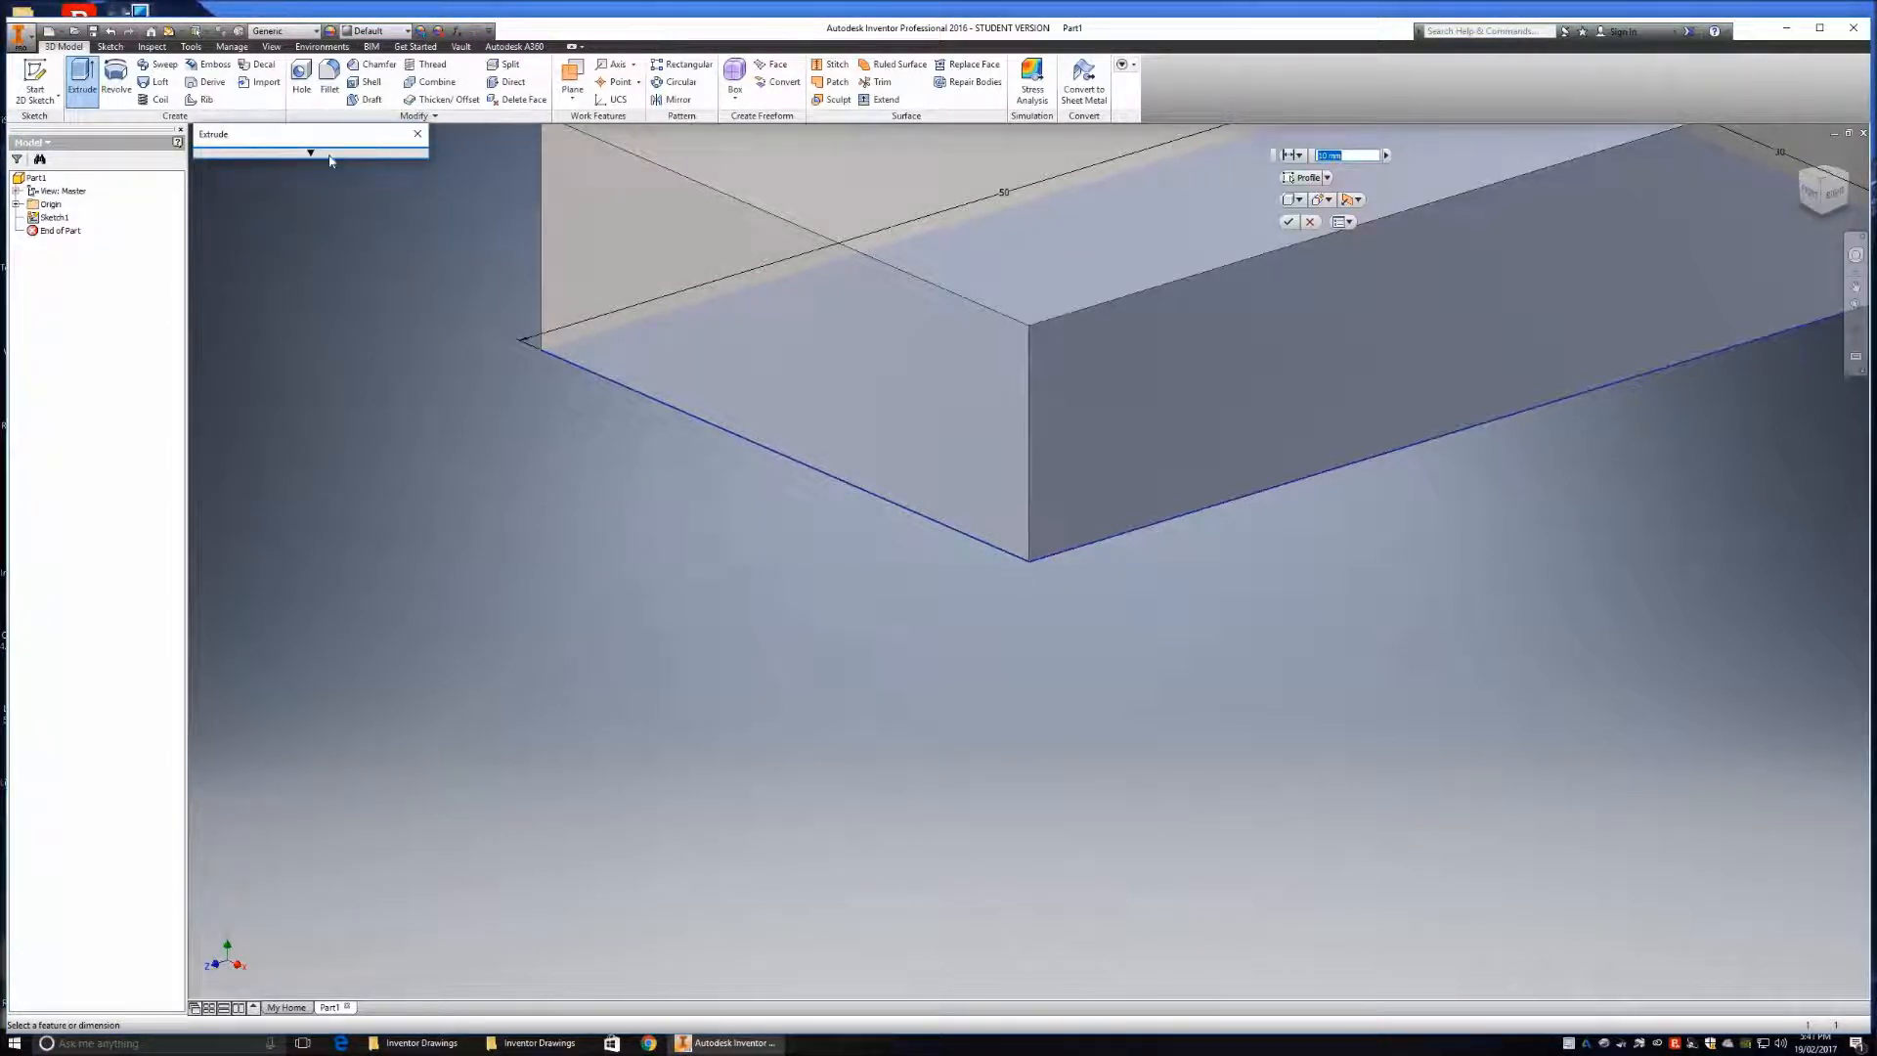
left_click(1357, 156)
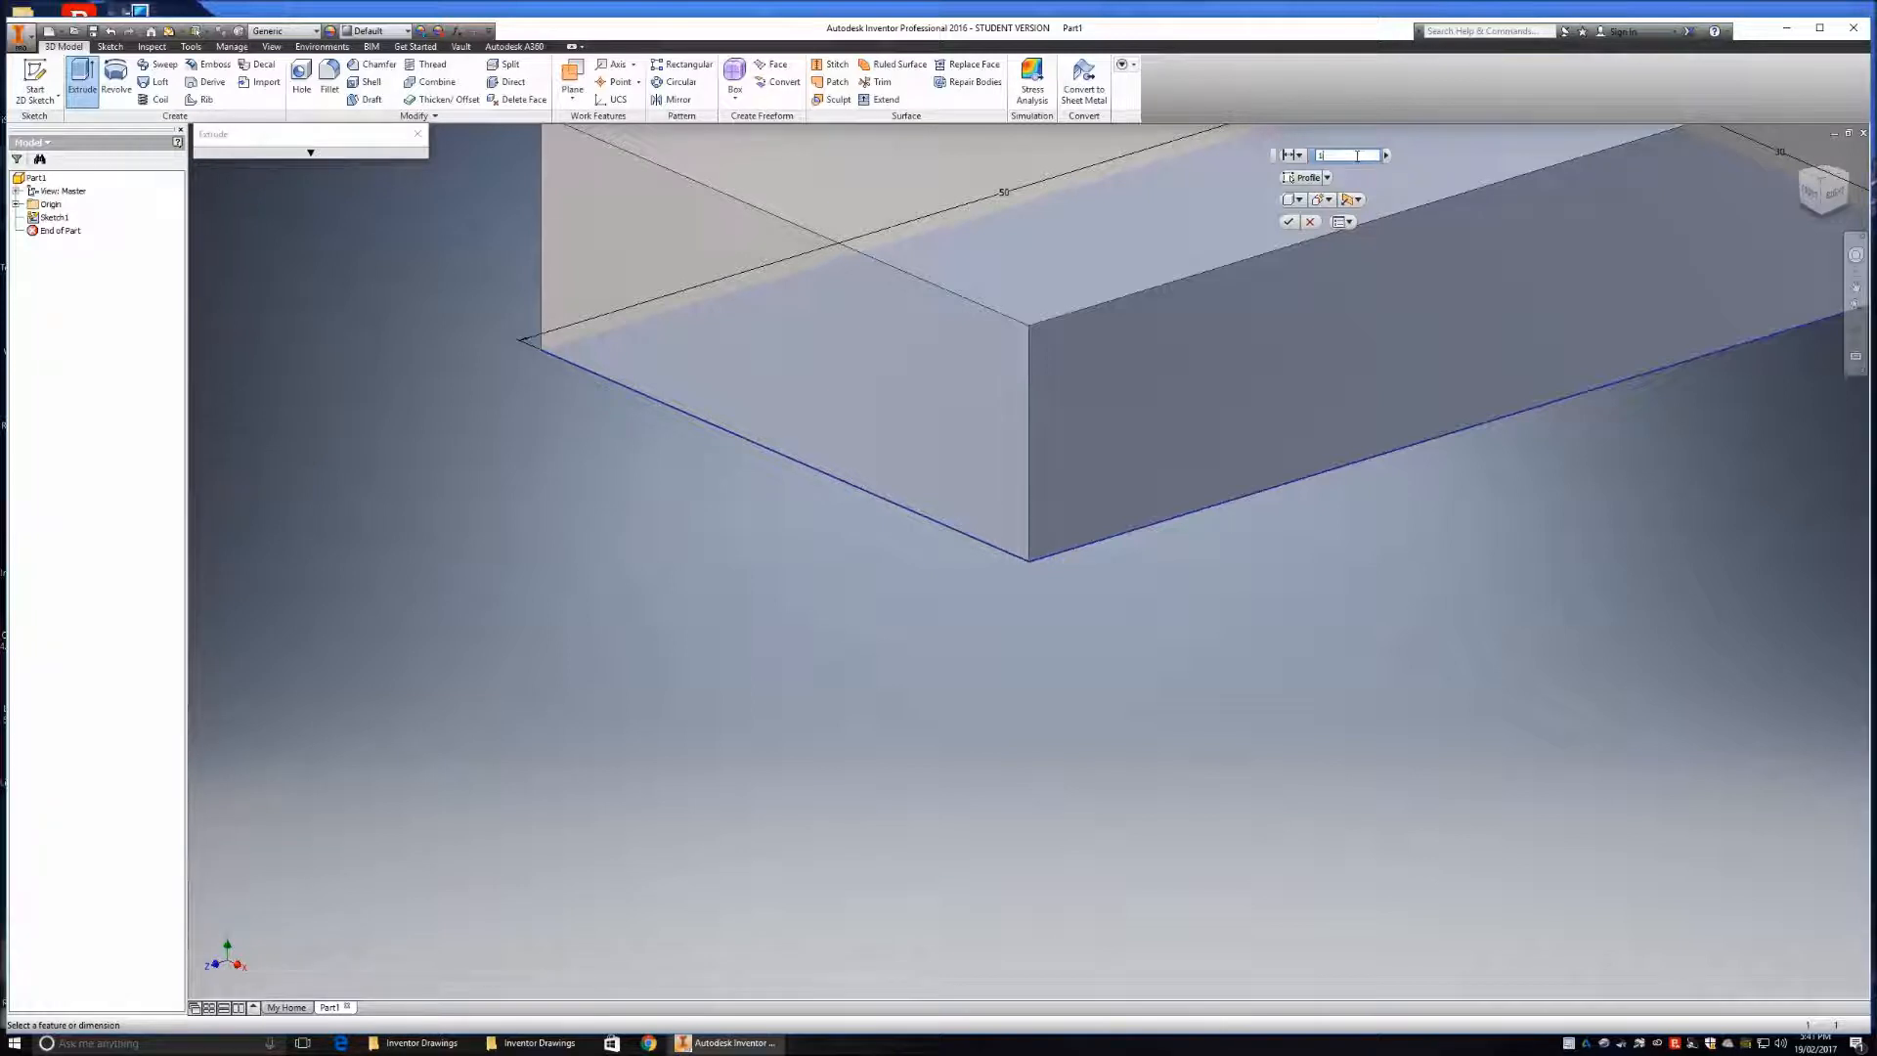
type("2")
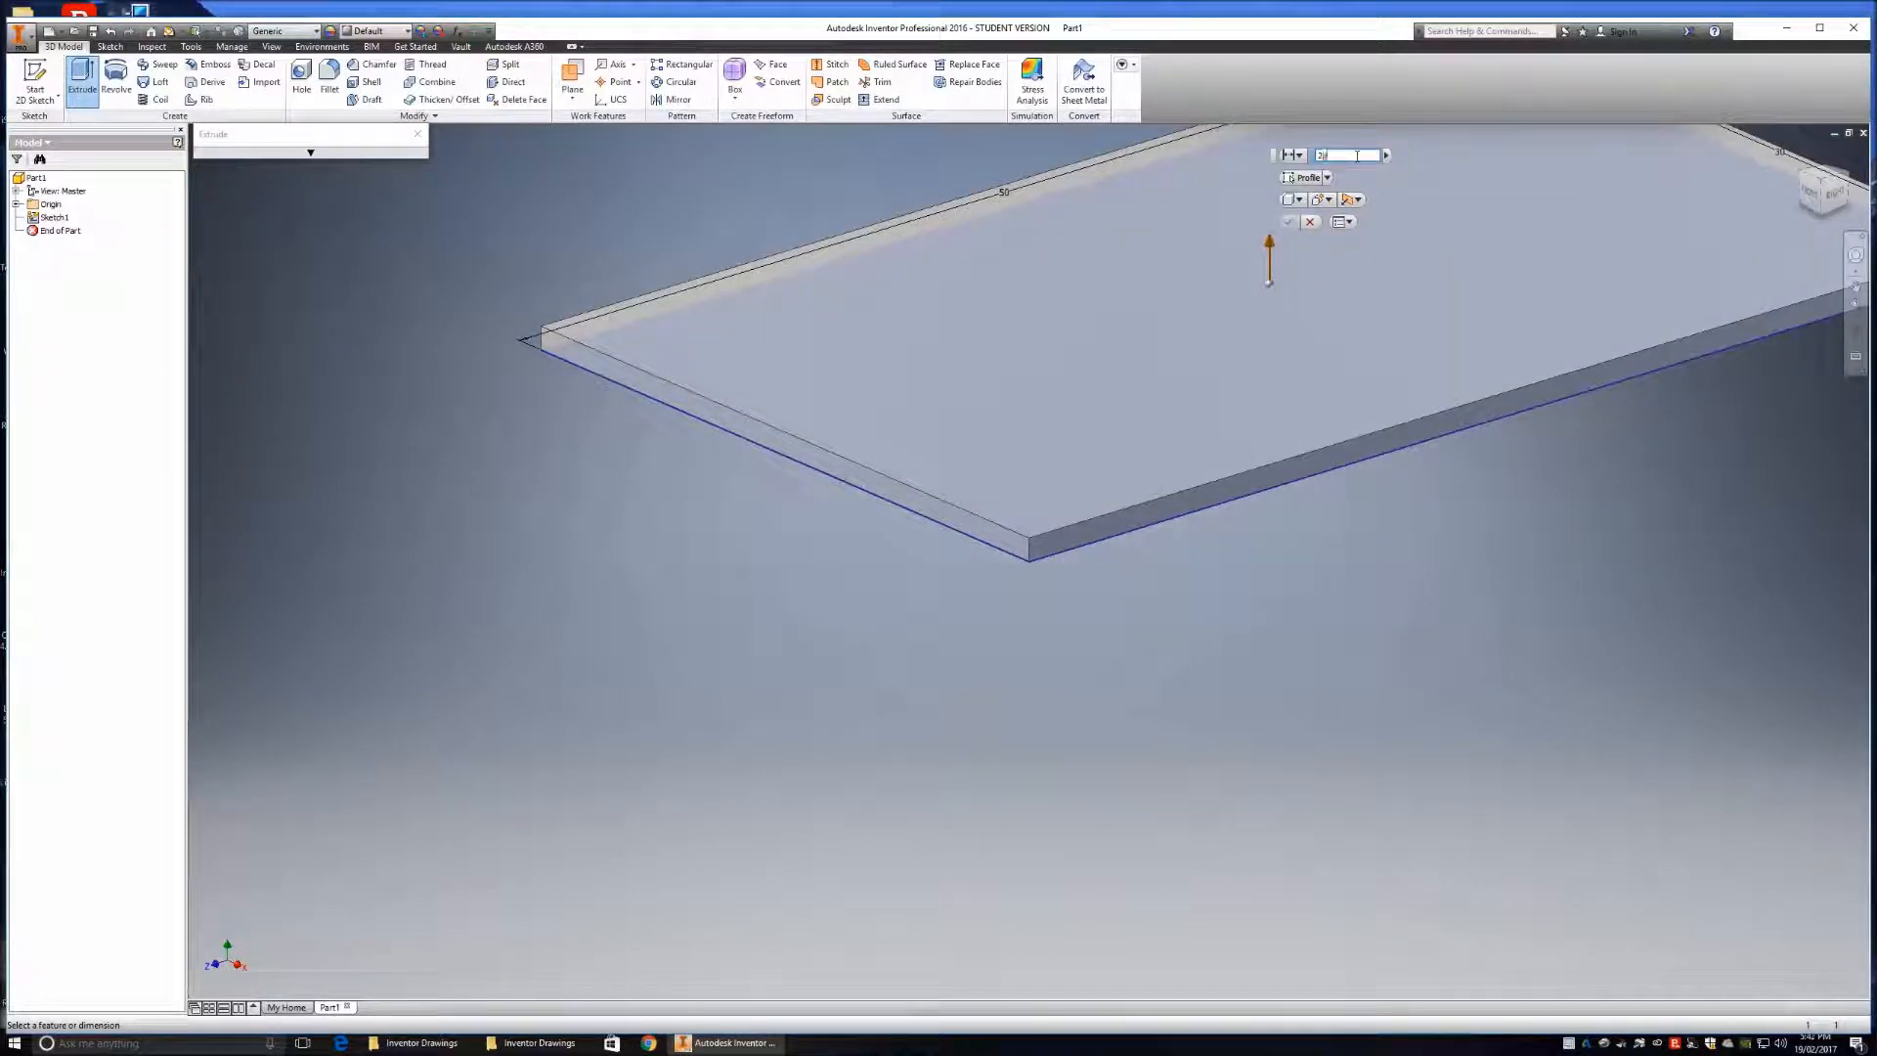
type("00")
key("Return")
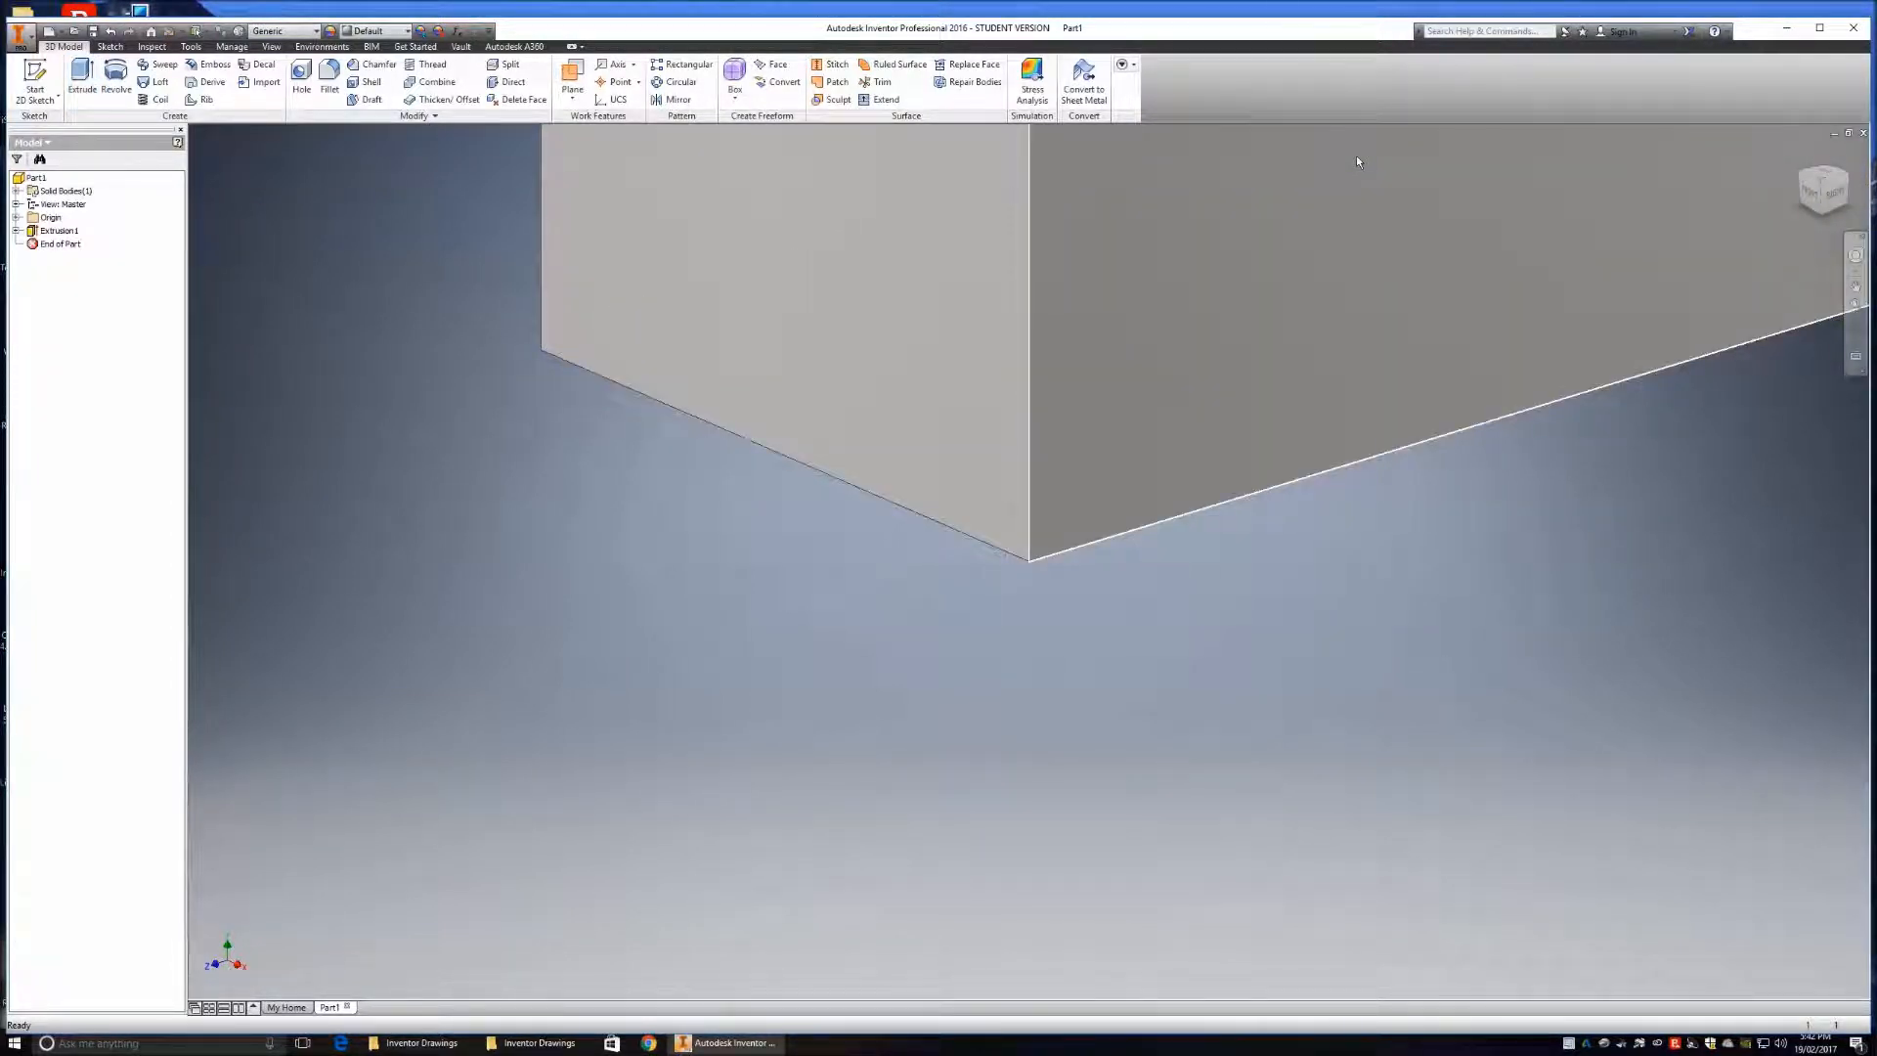
left_click(1823, 181)
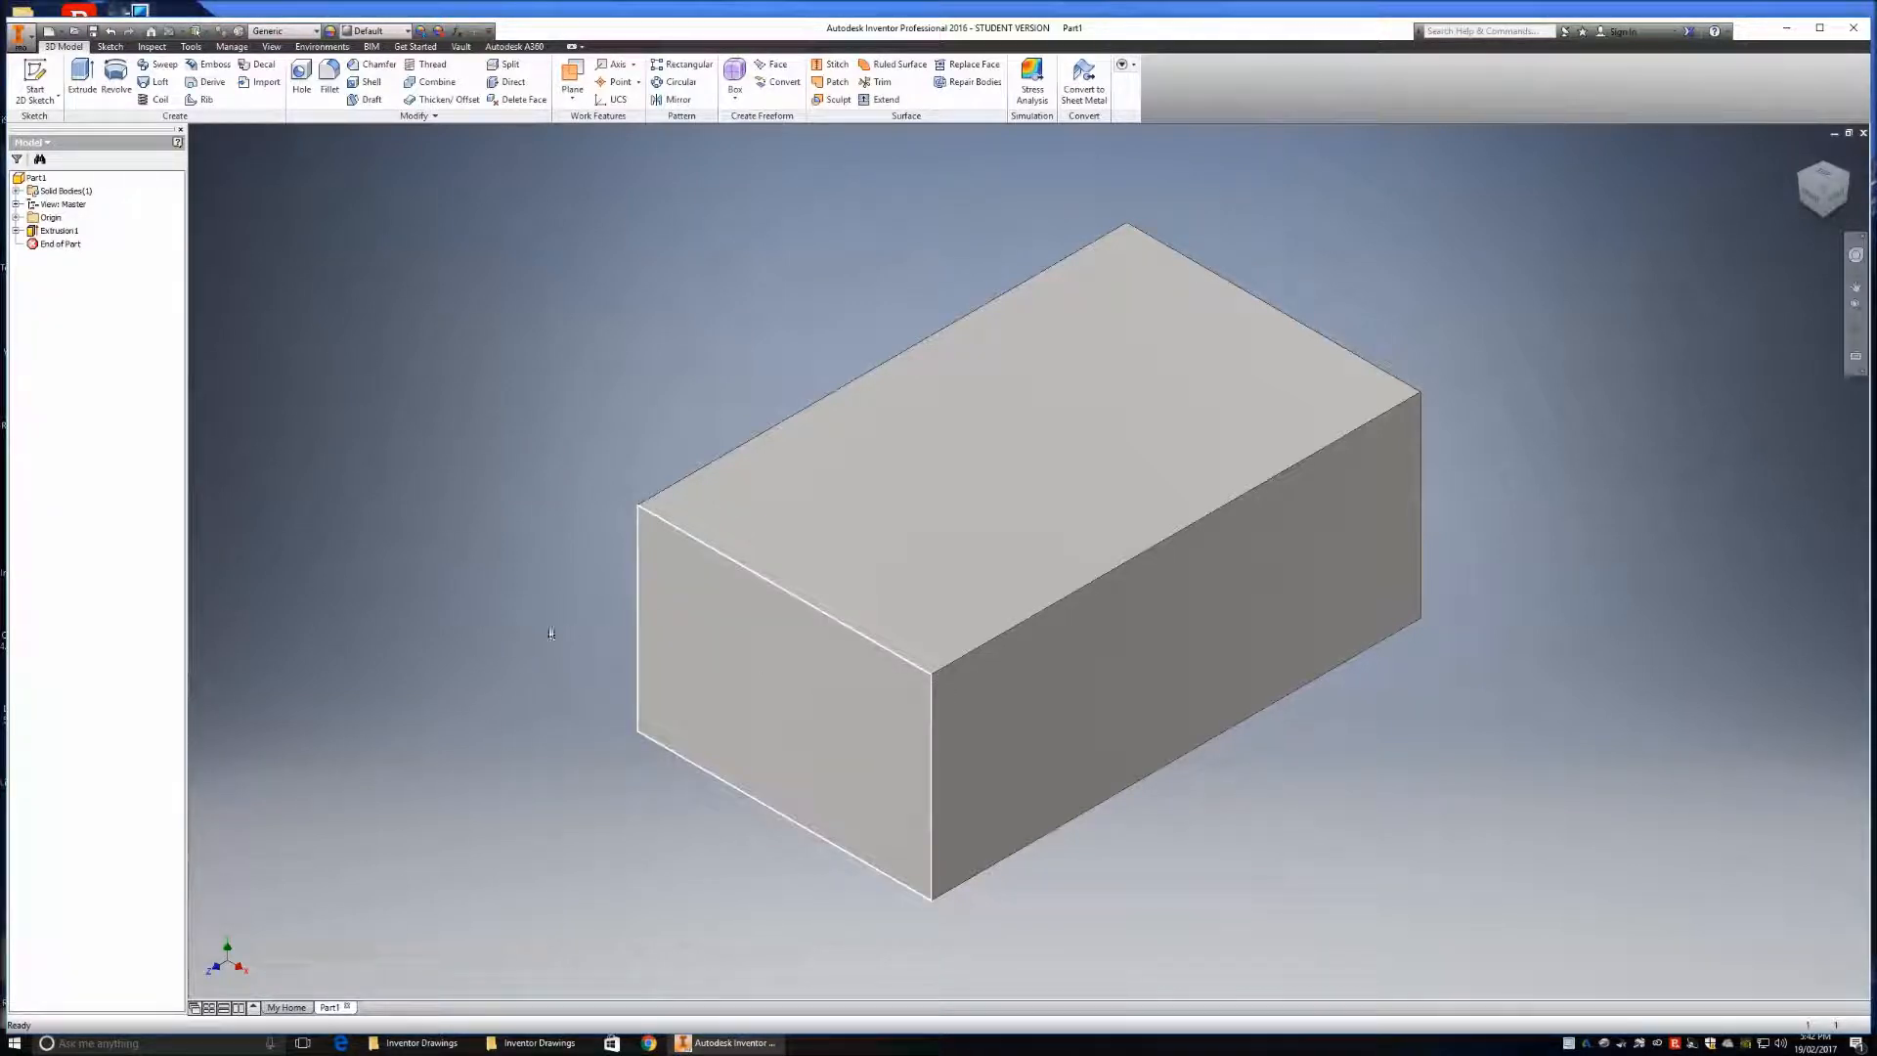
- Sketch a 10 x 10 mm two-point rectangle on the block's front face from its upper right corner, and finish the sketch
right_click(737, 667)
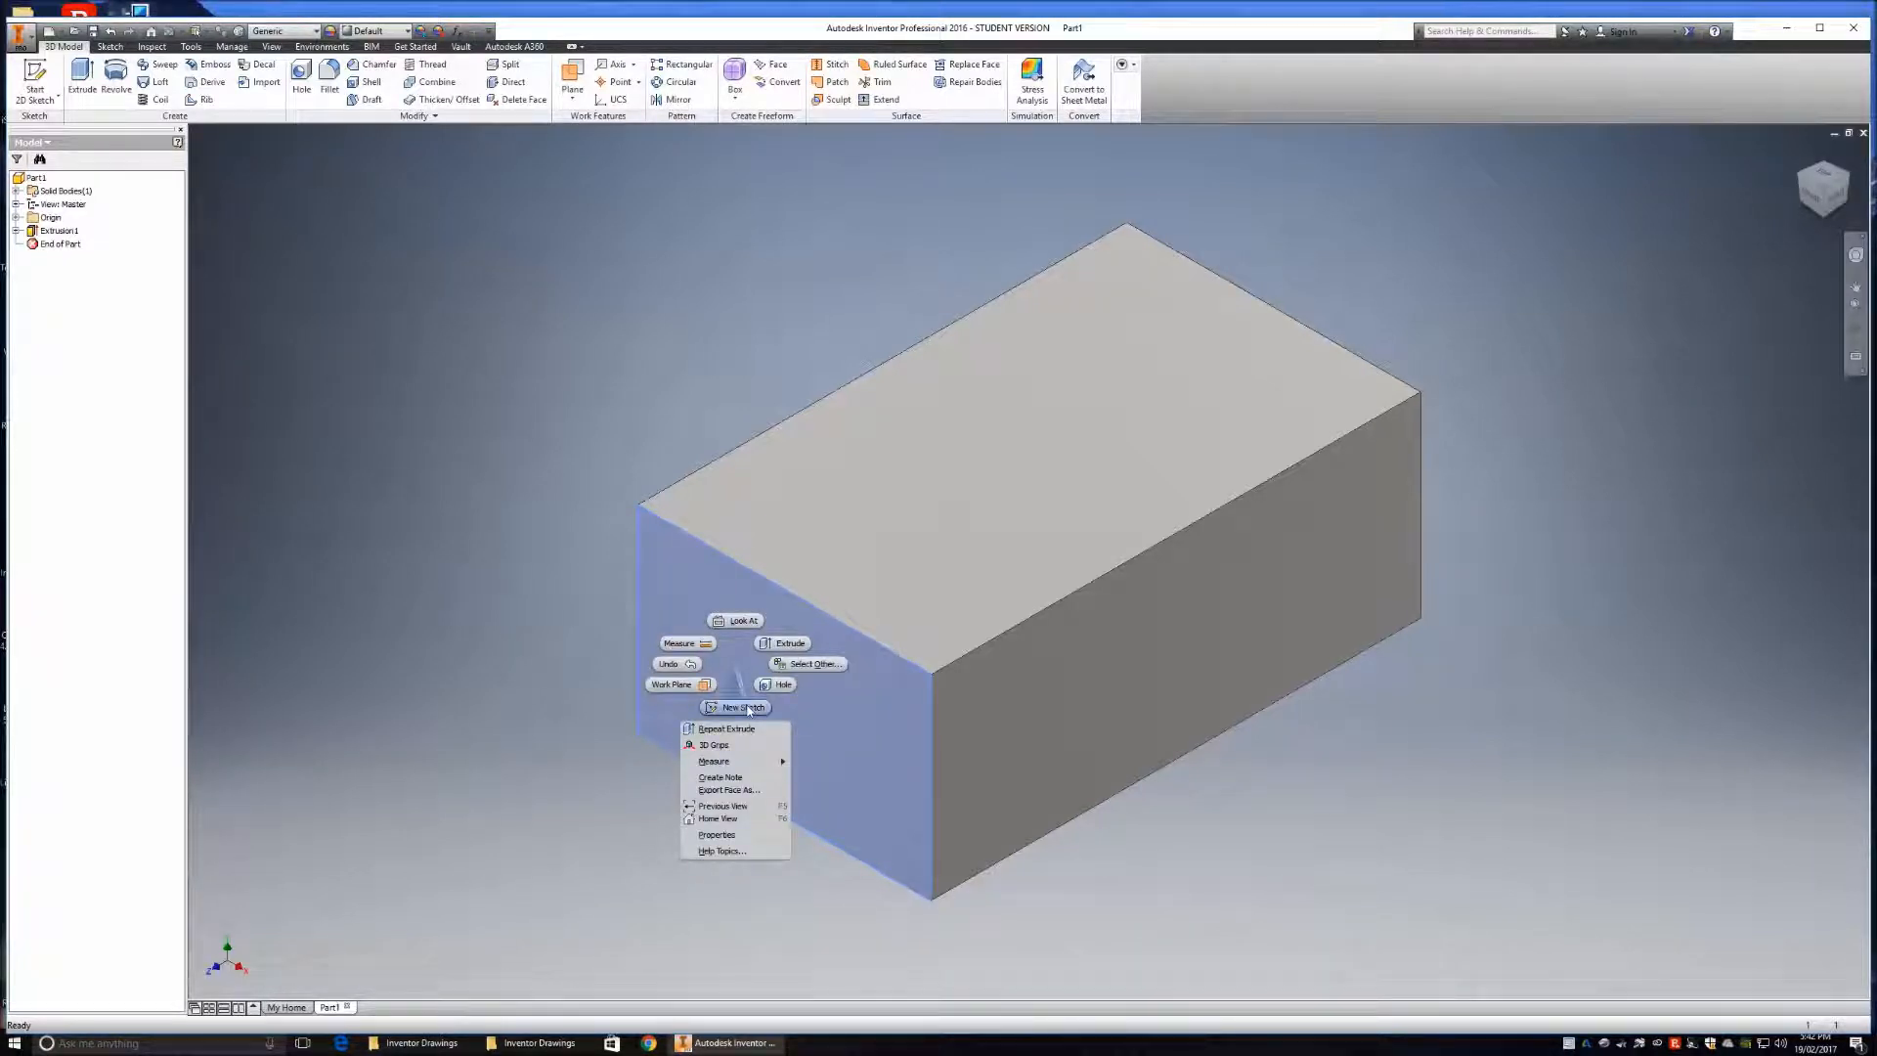
left_click(747, 707)
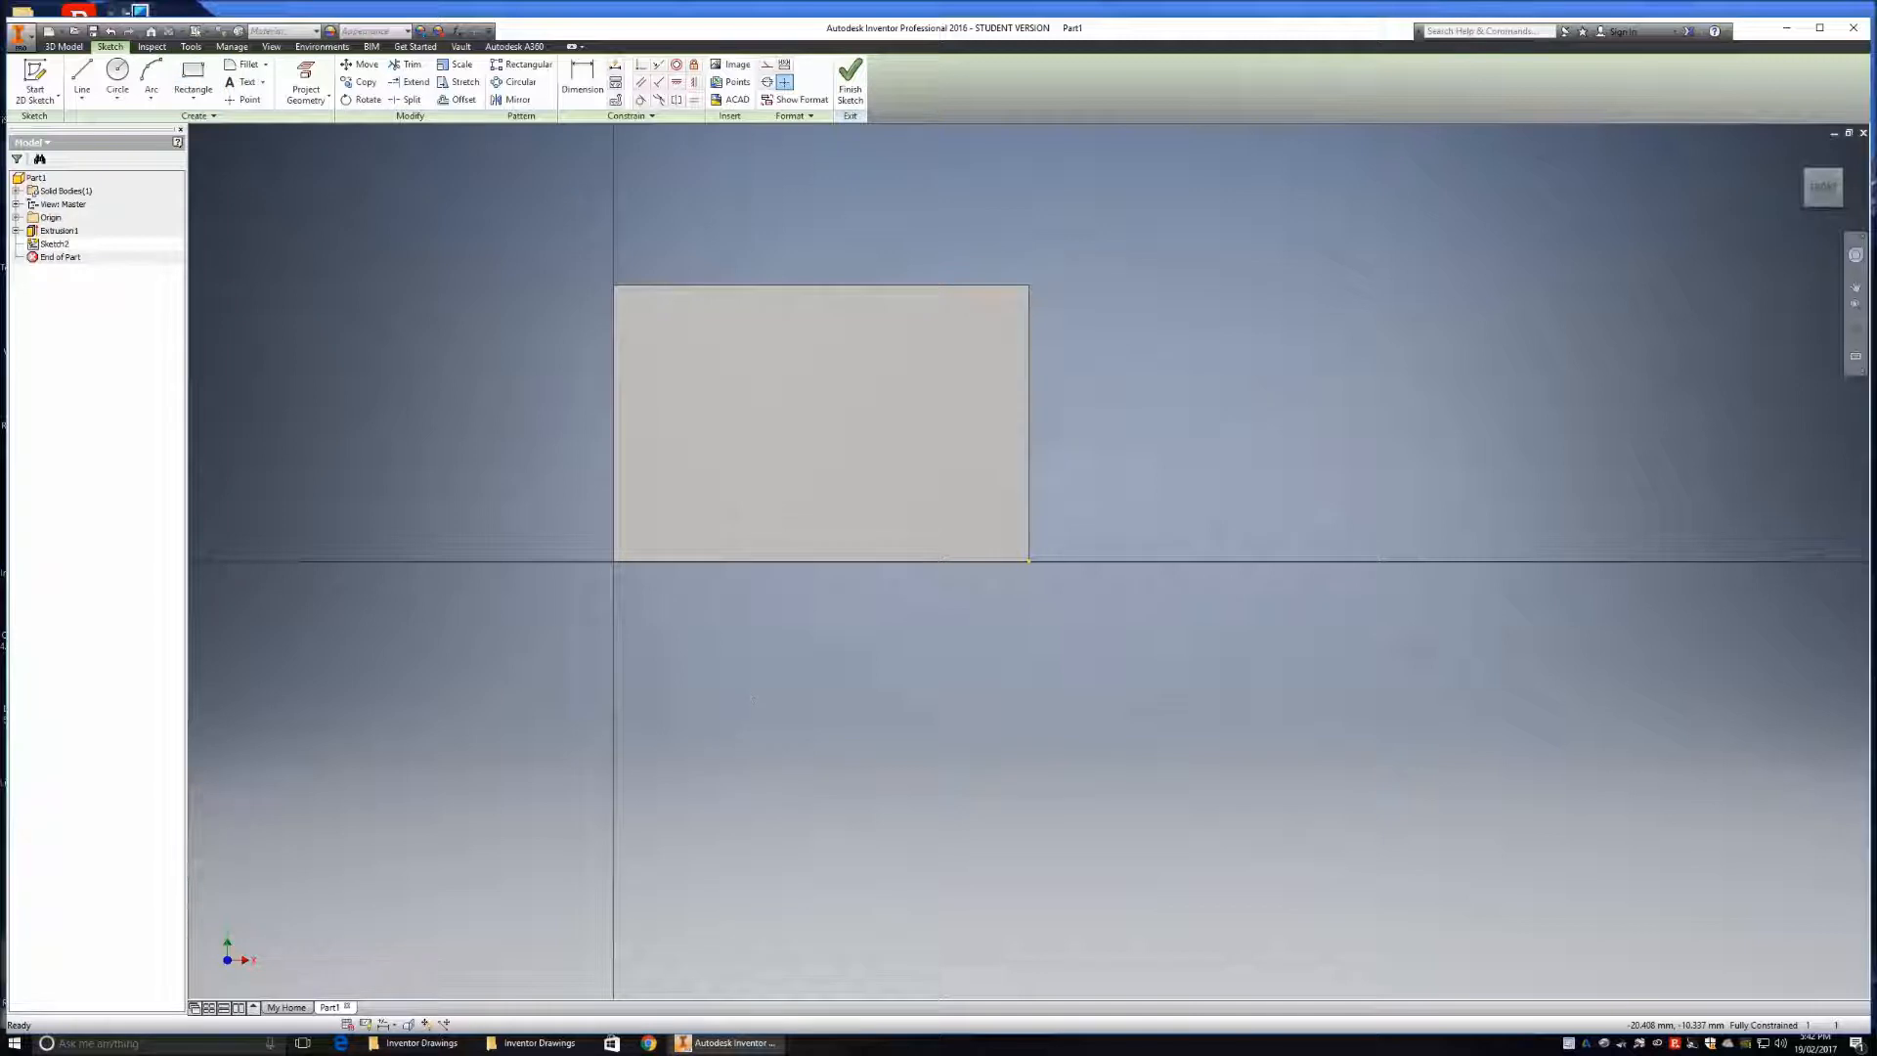
left_click(197, 84)
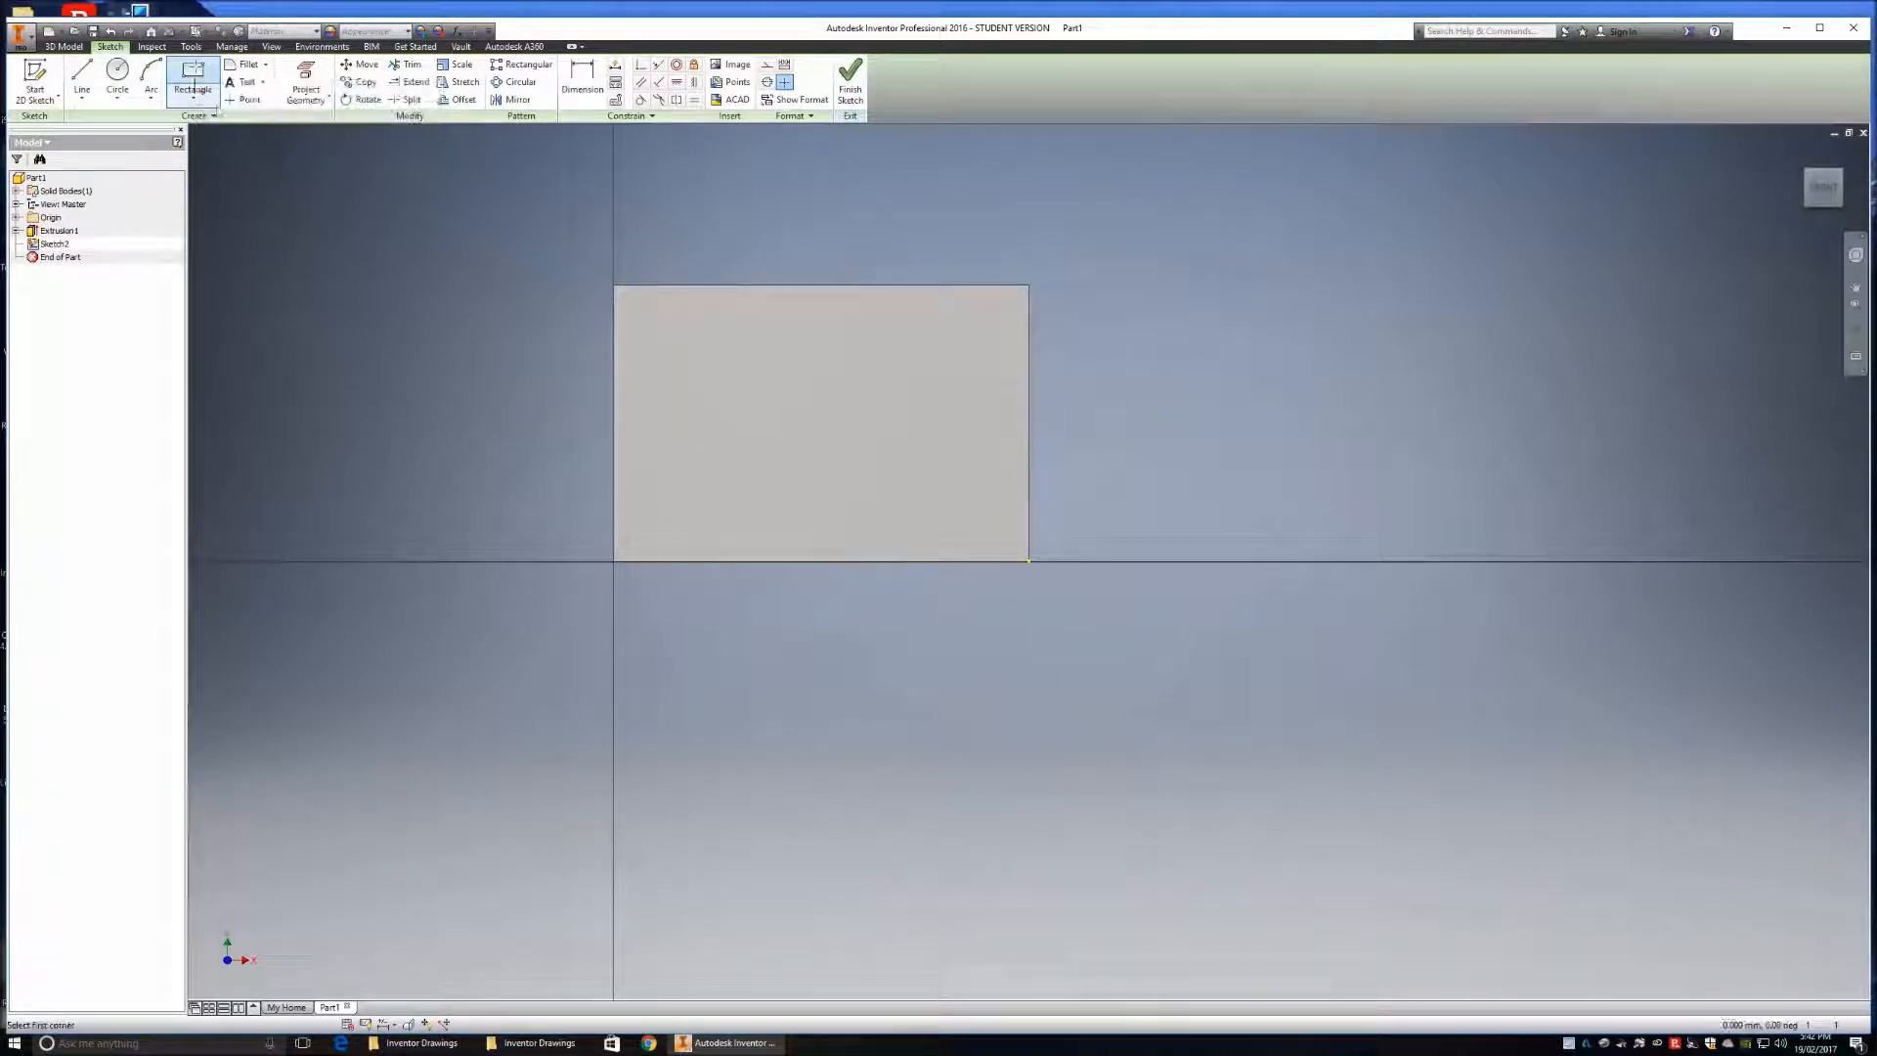
left_click(1029, 285)
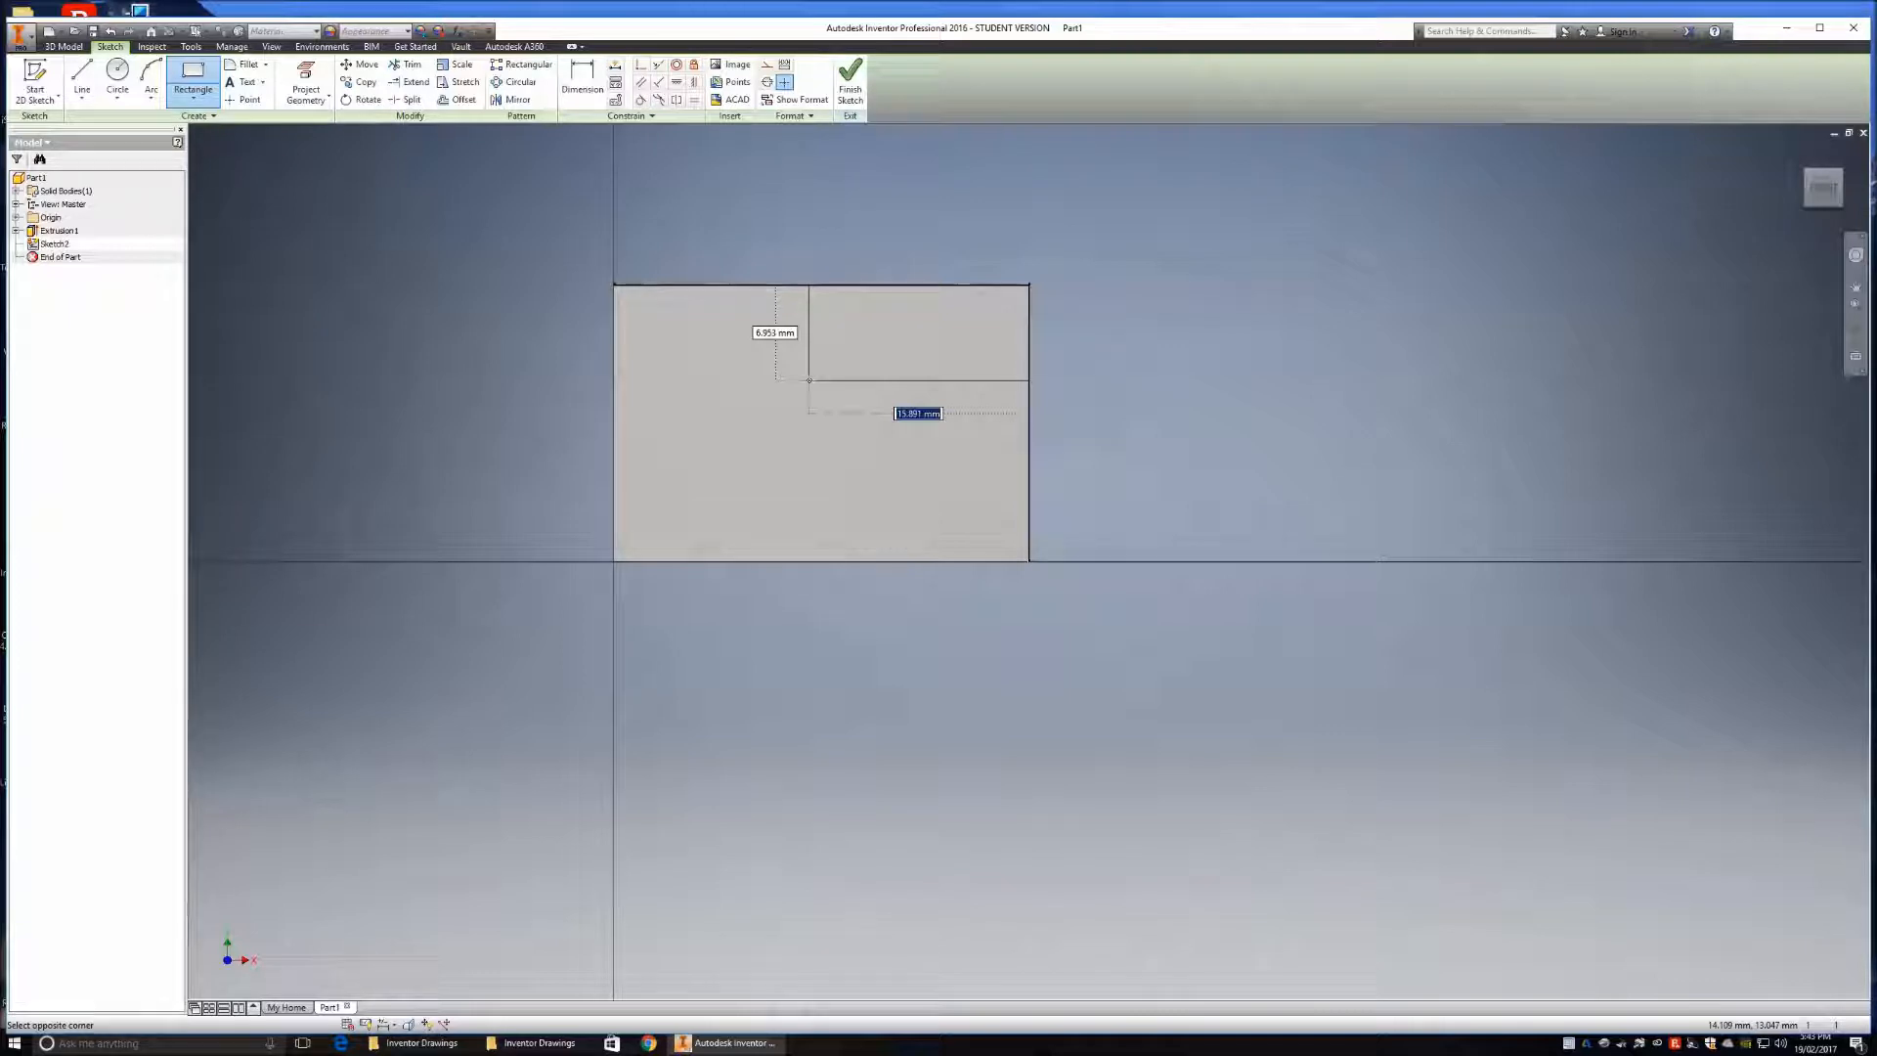
type("10")
key("Tab")
type("10")
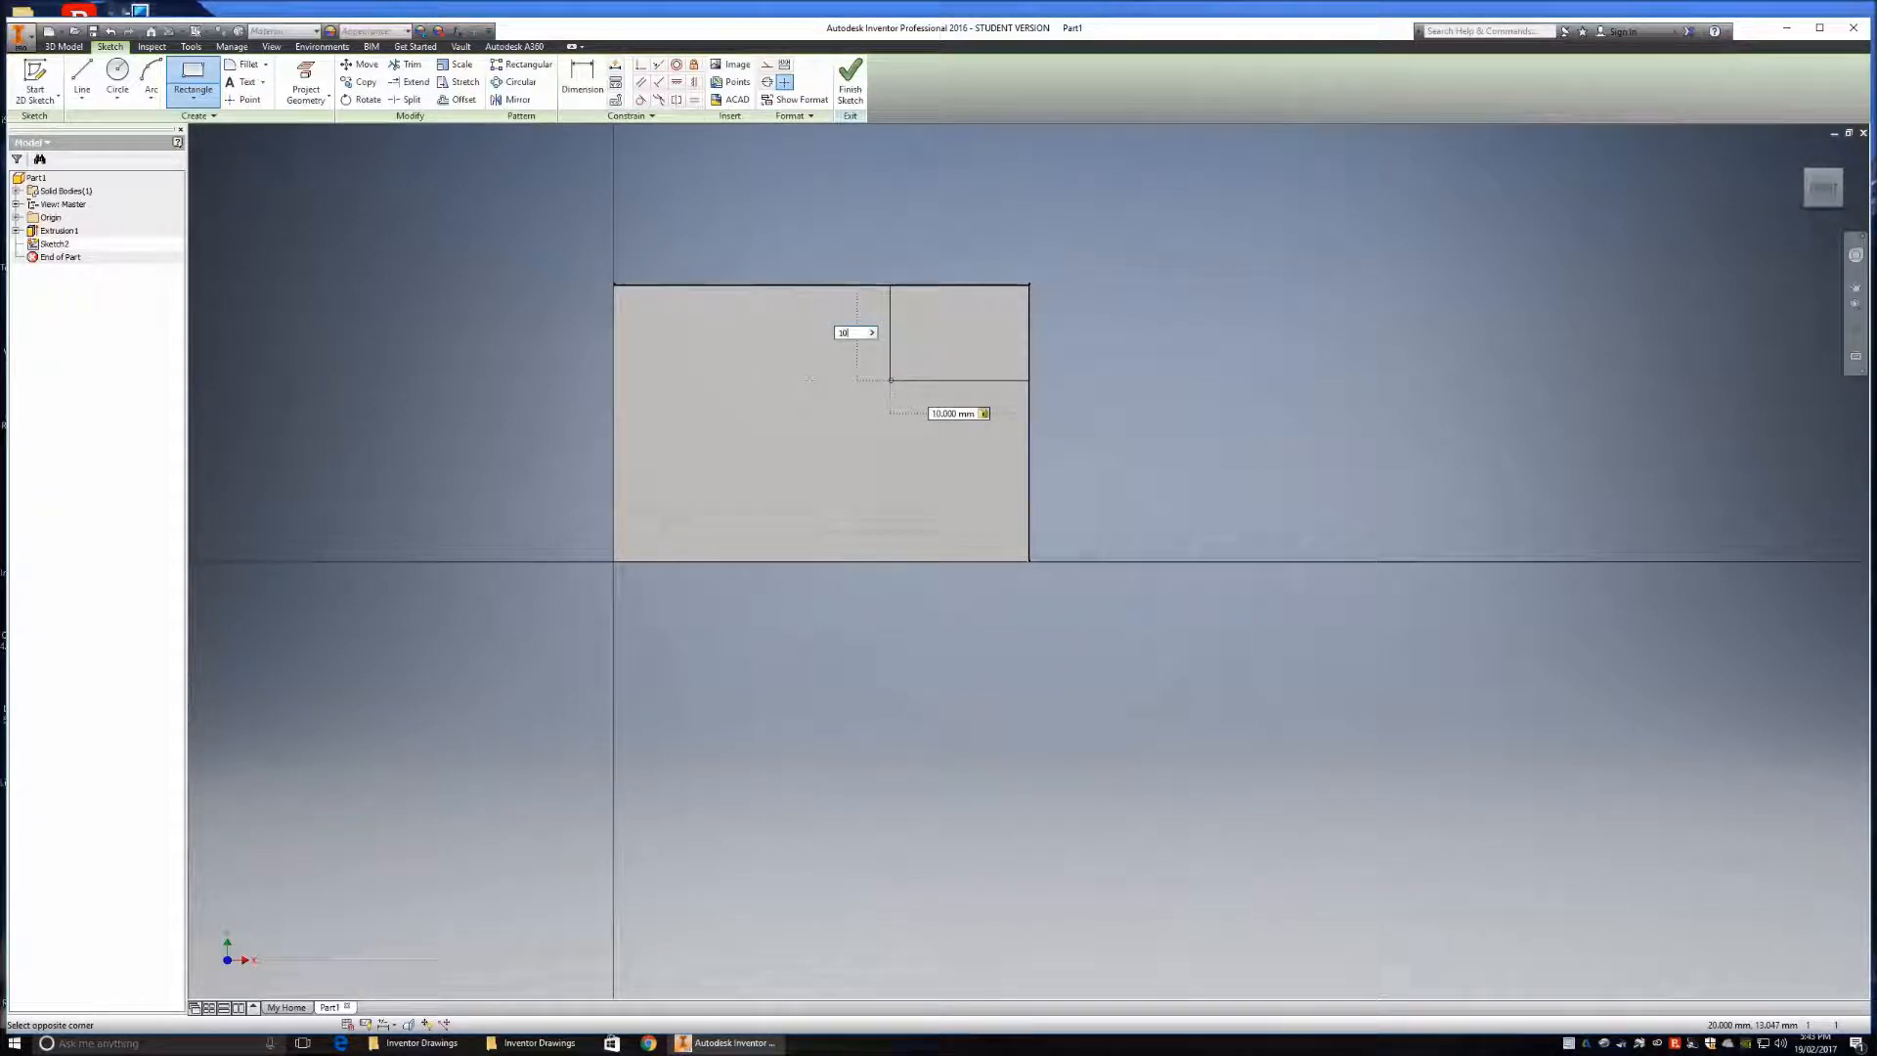
key("Return")
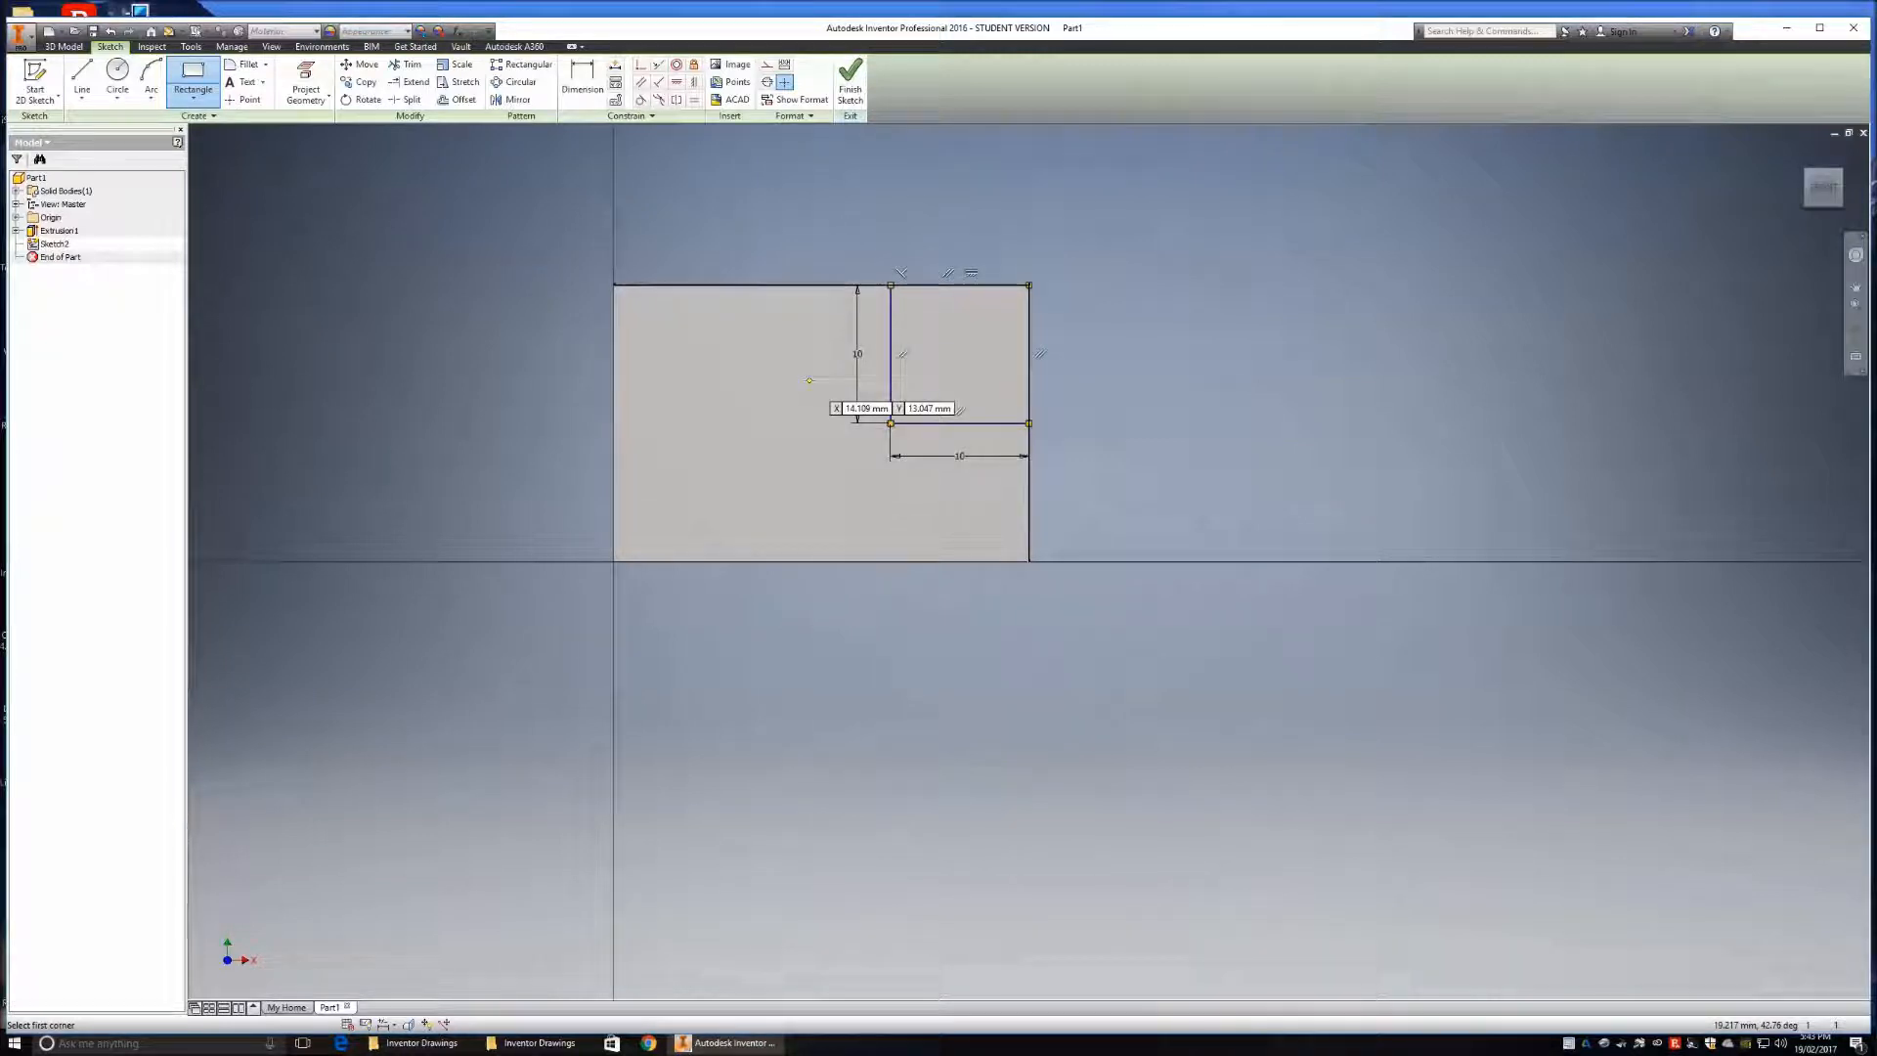
left_click(850, 83)
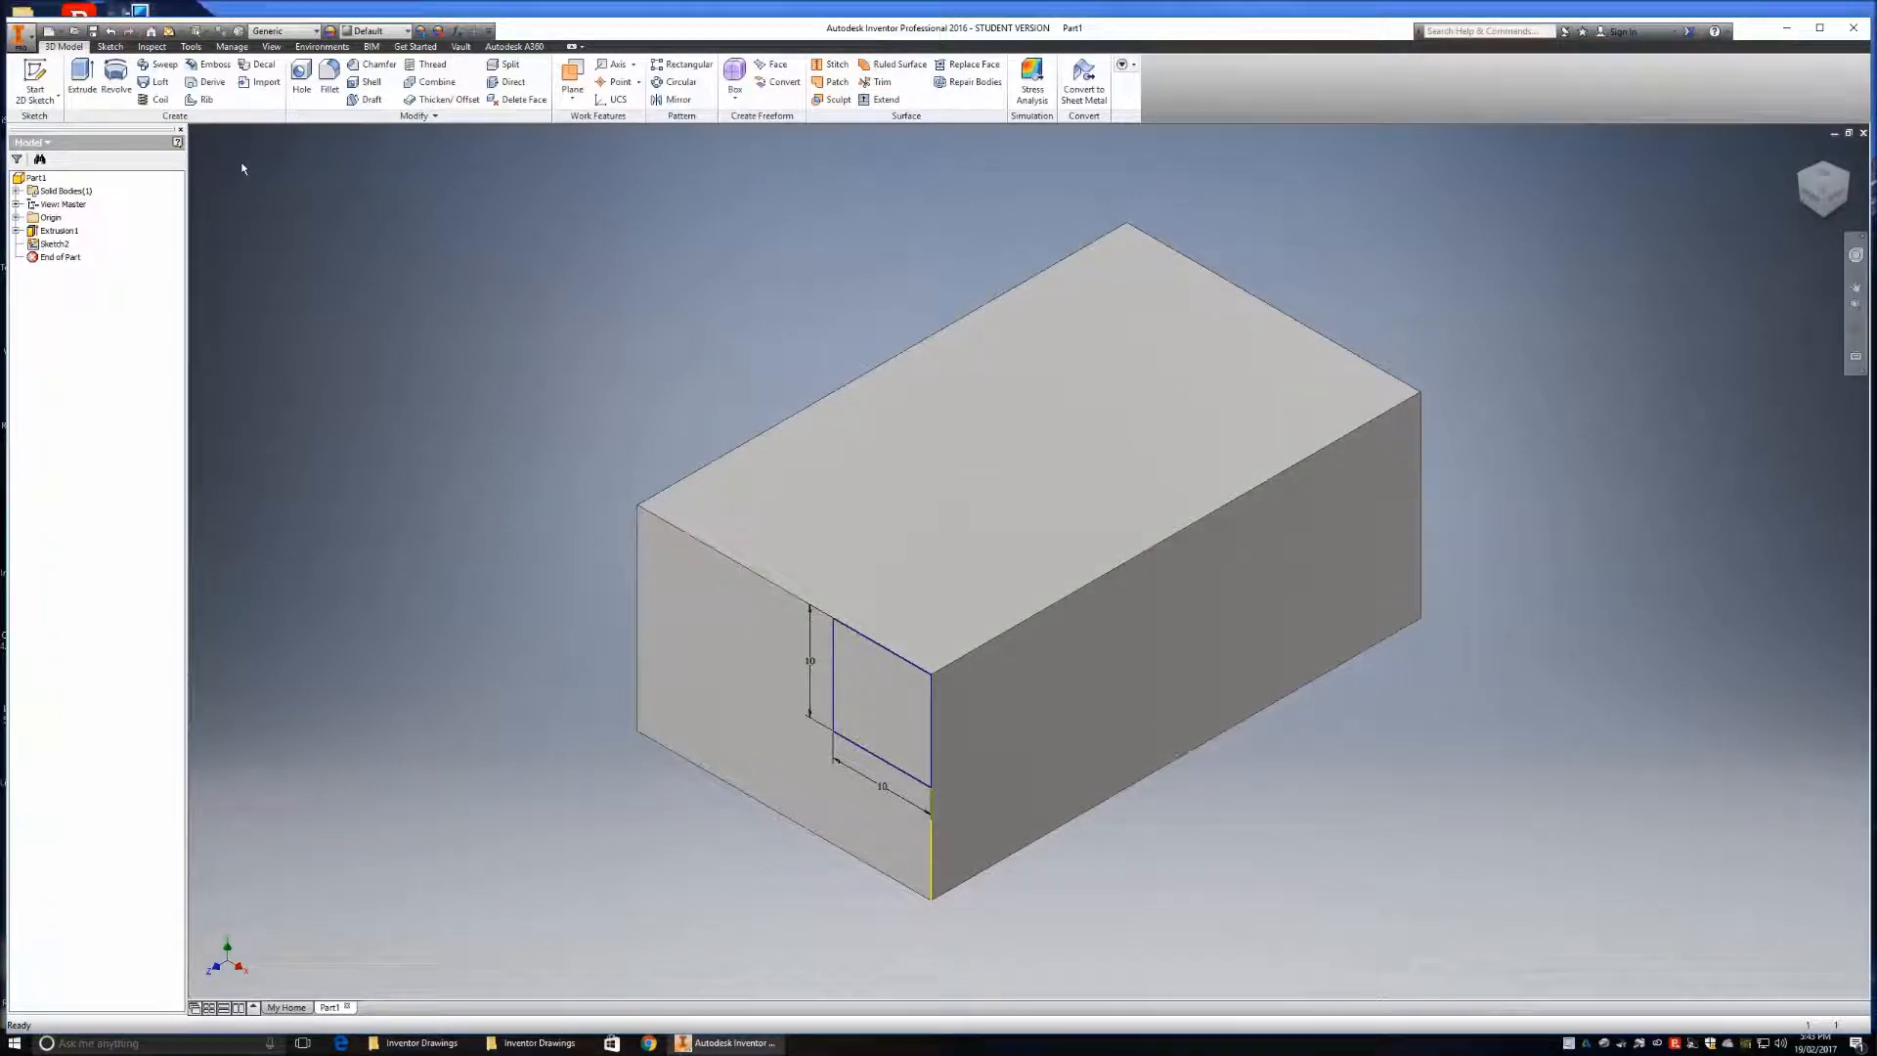
- Extrude the 10 mm square as a cut with extents set to All, removing a rebate along the block's full length
left_click(83, 76)
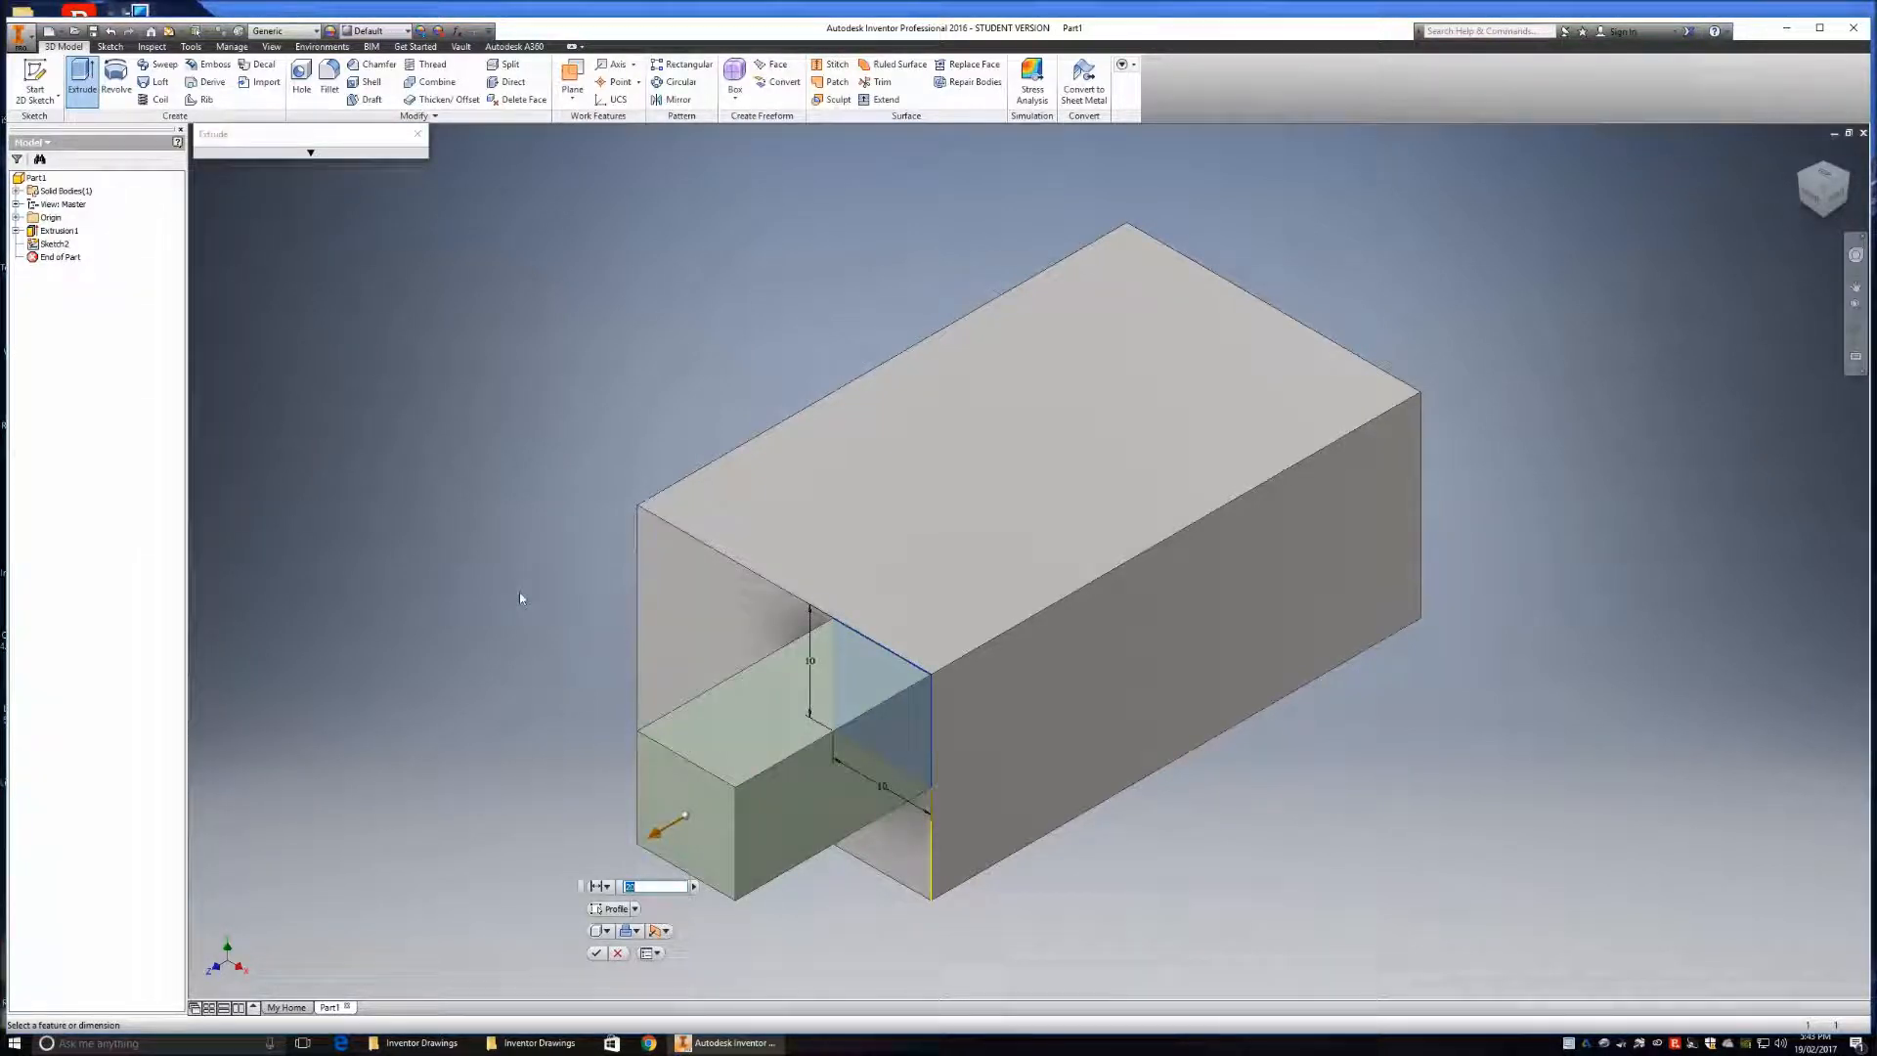
left_click(310, 154)
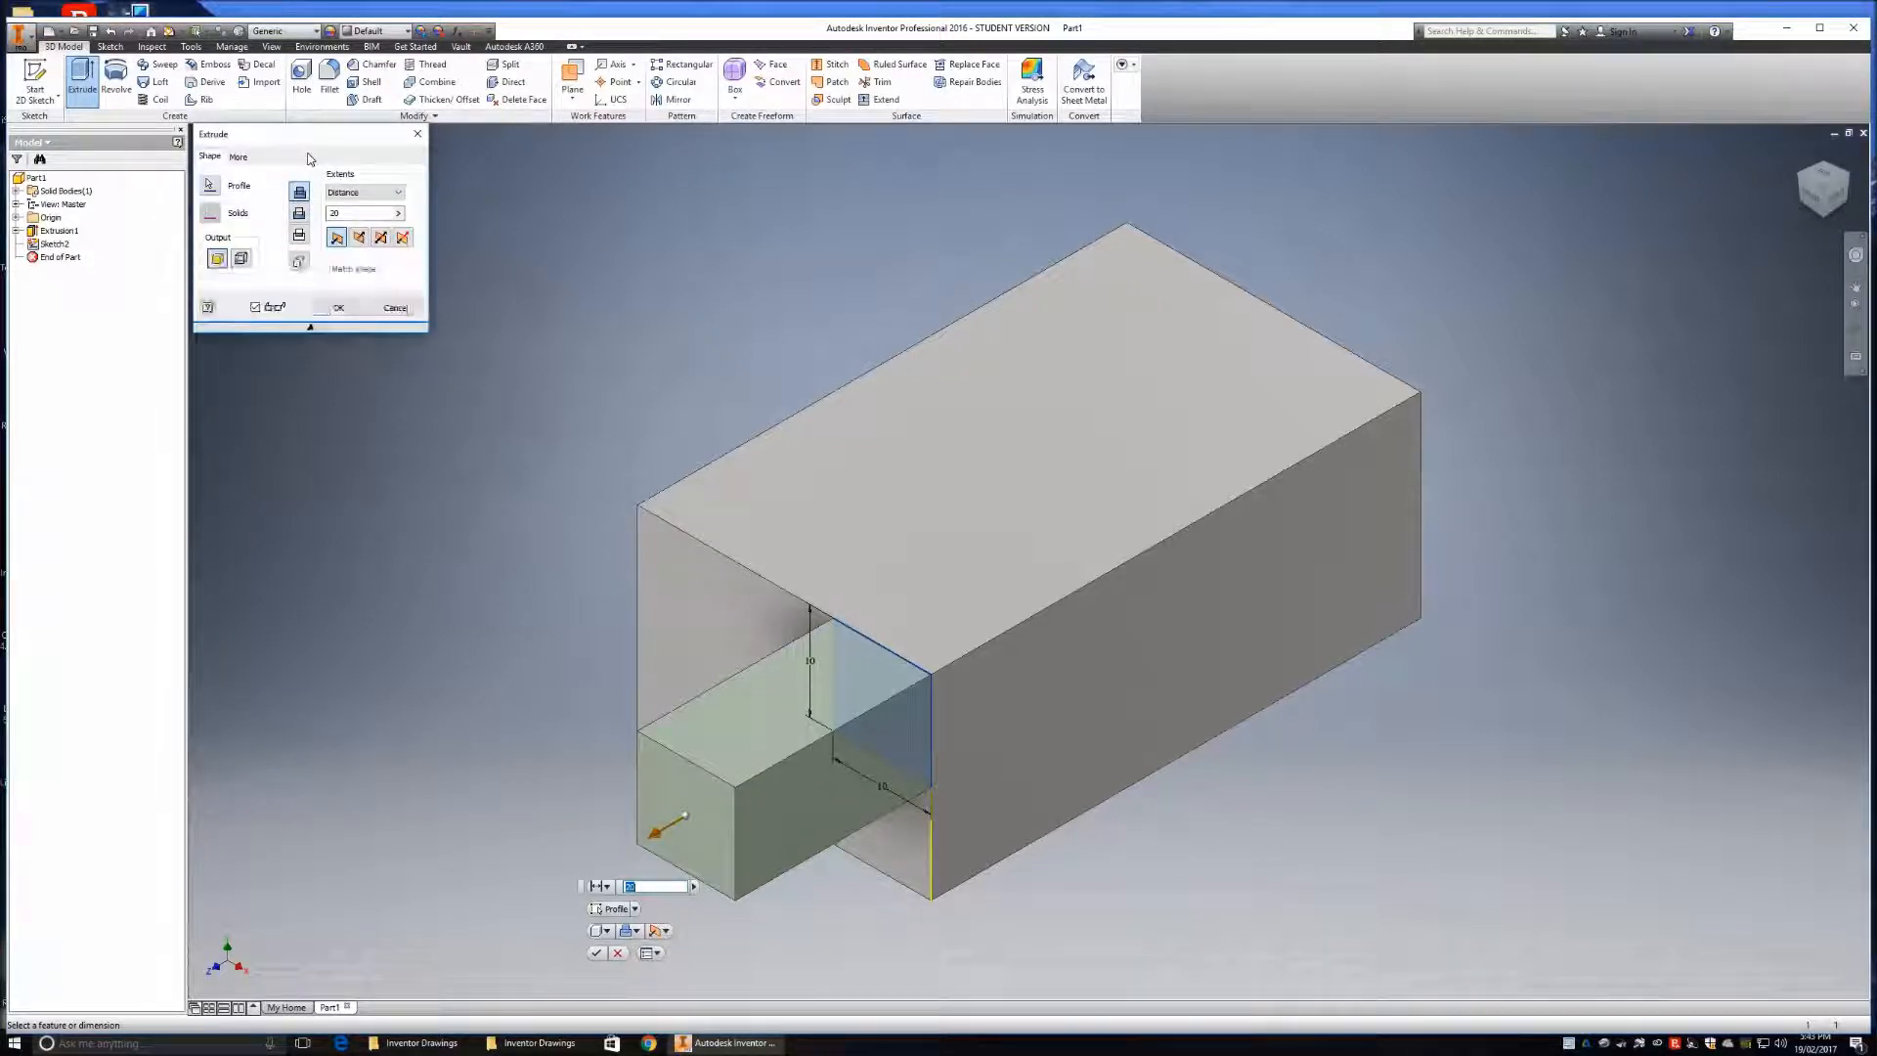
left_click(300, 213)
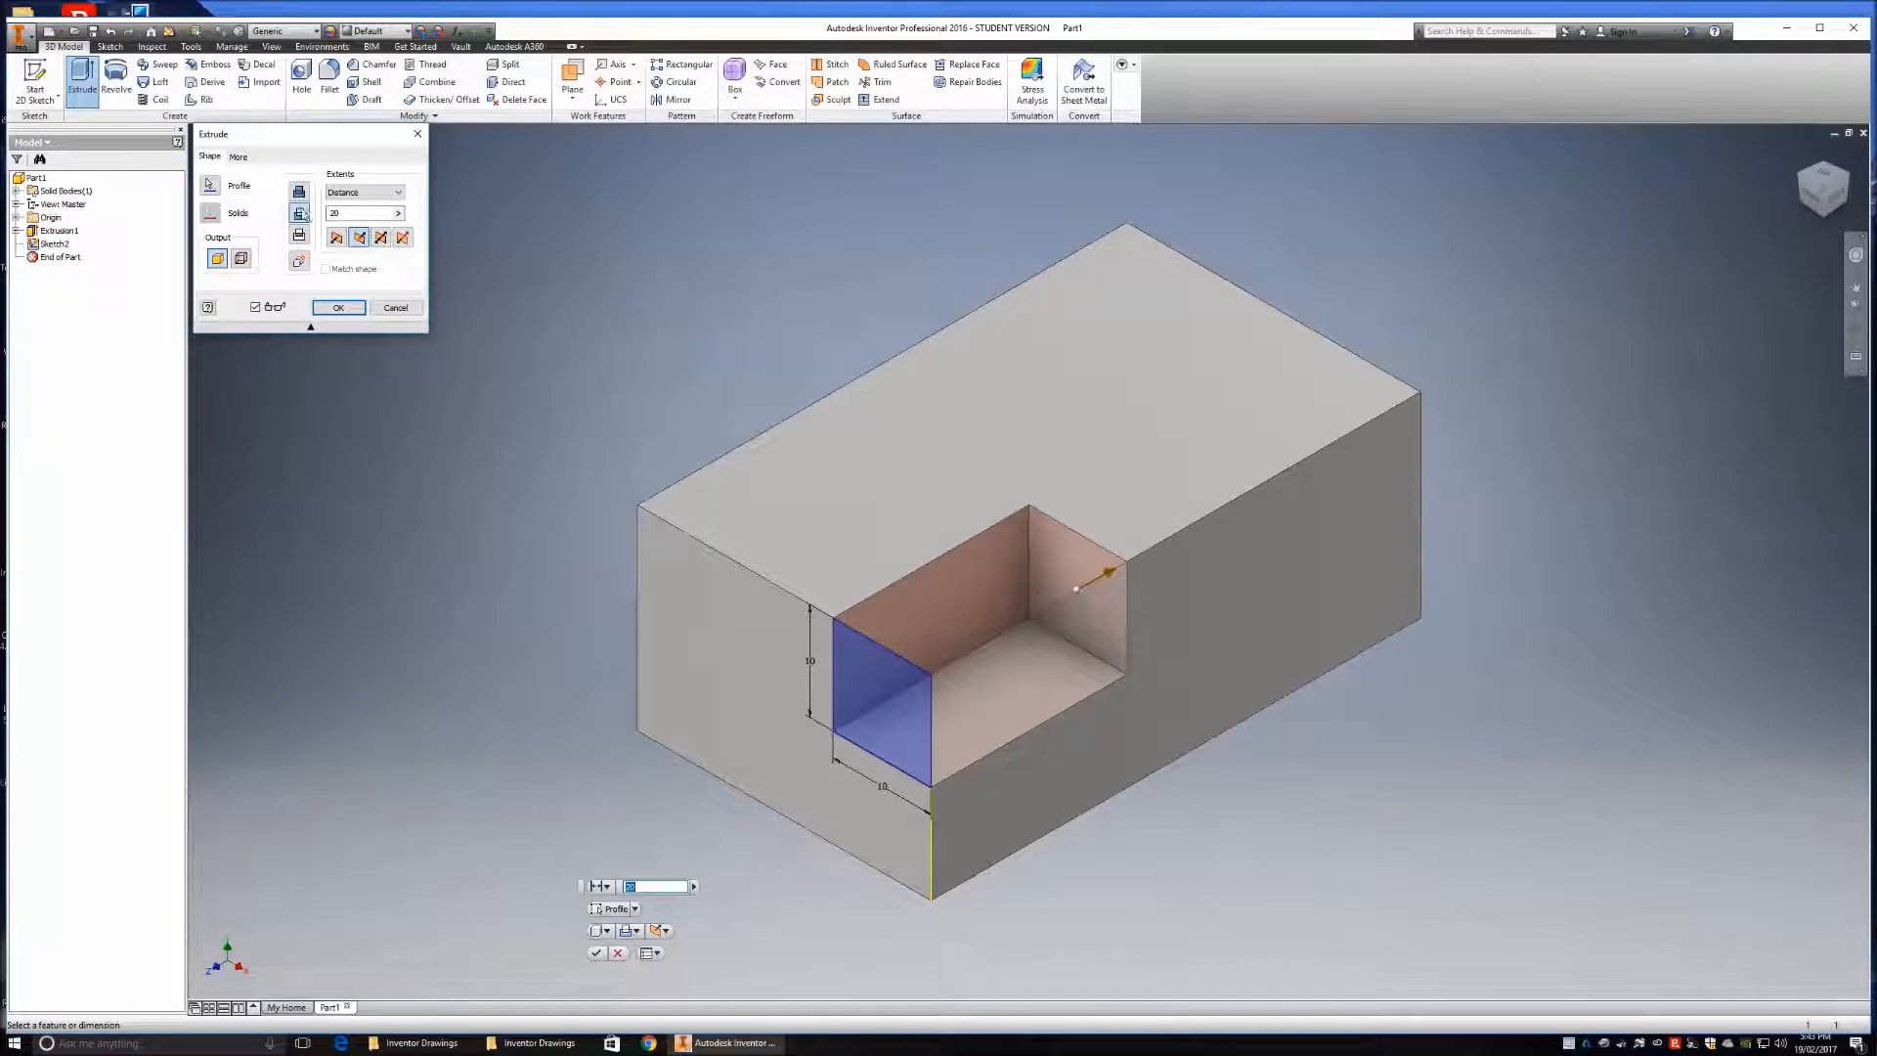
left_click(398, 195)
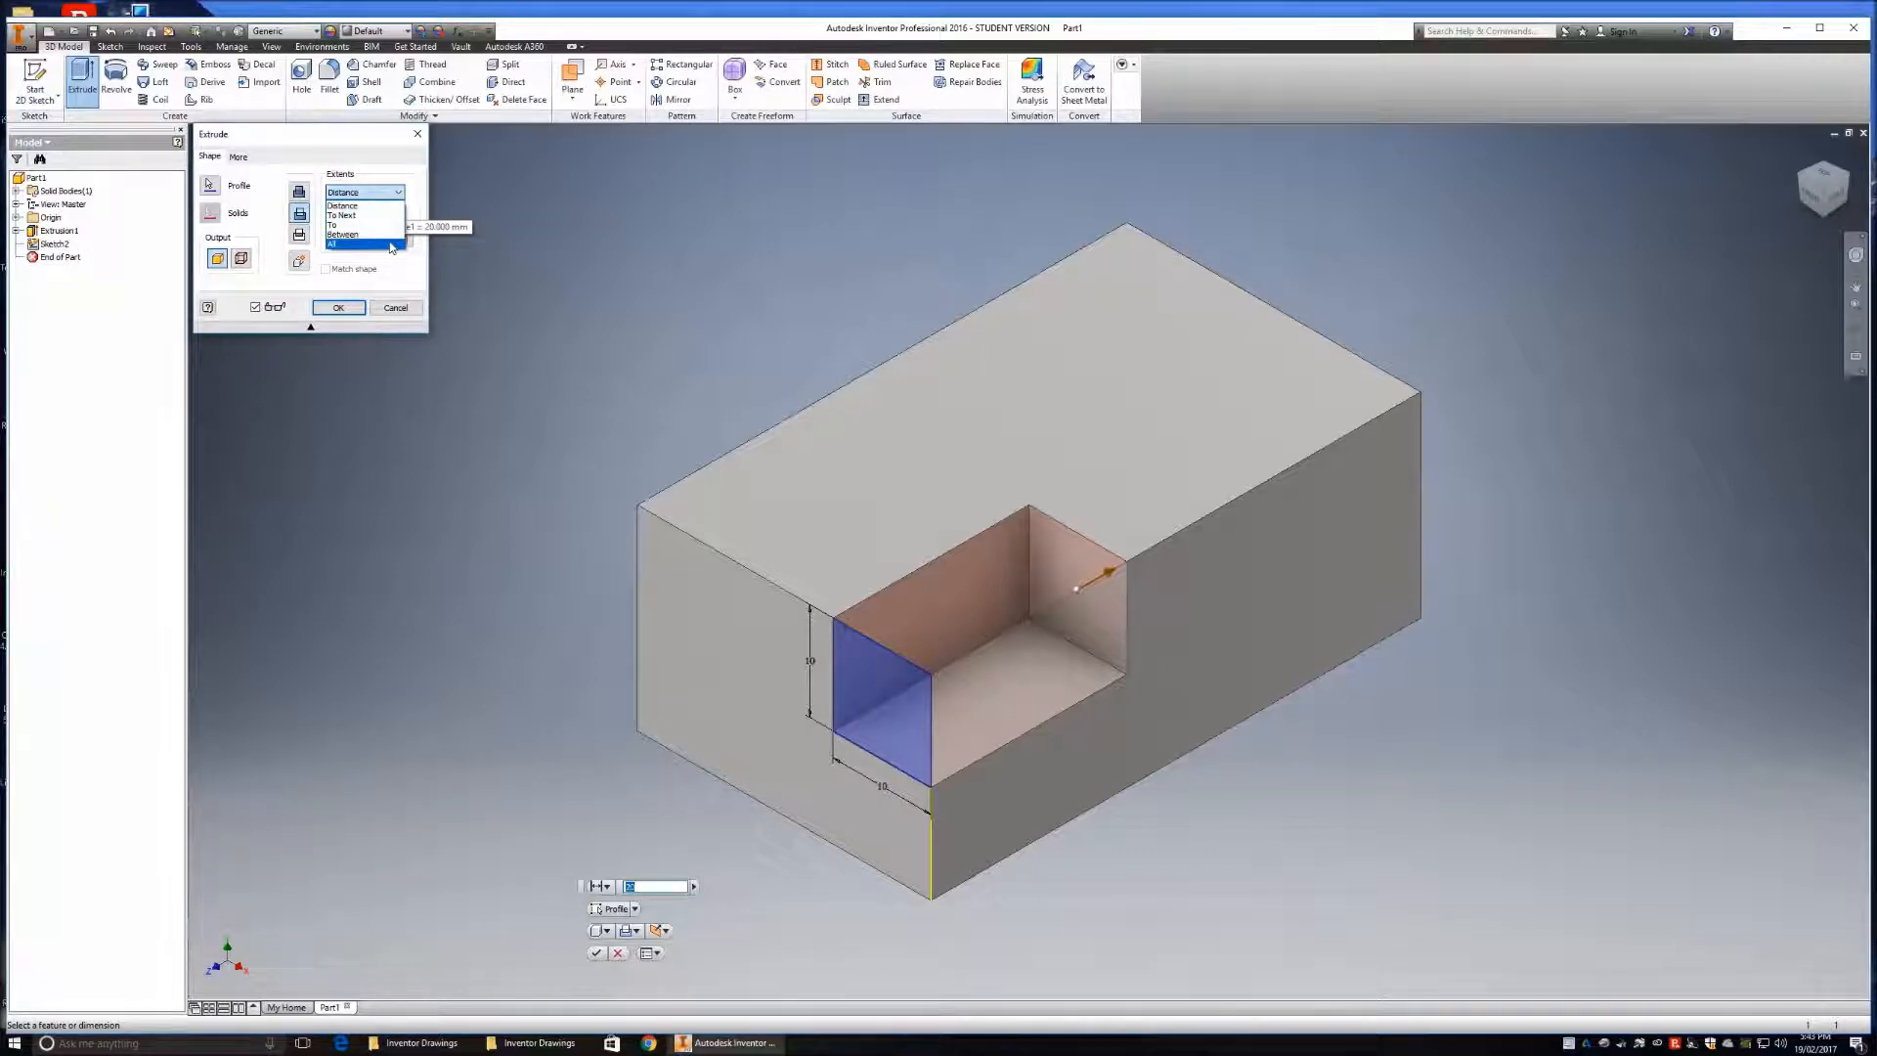
left_click(390, 244)
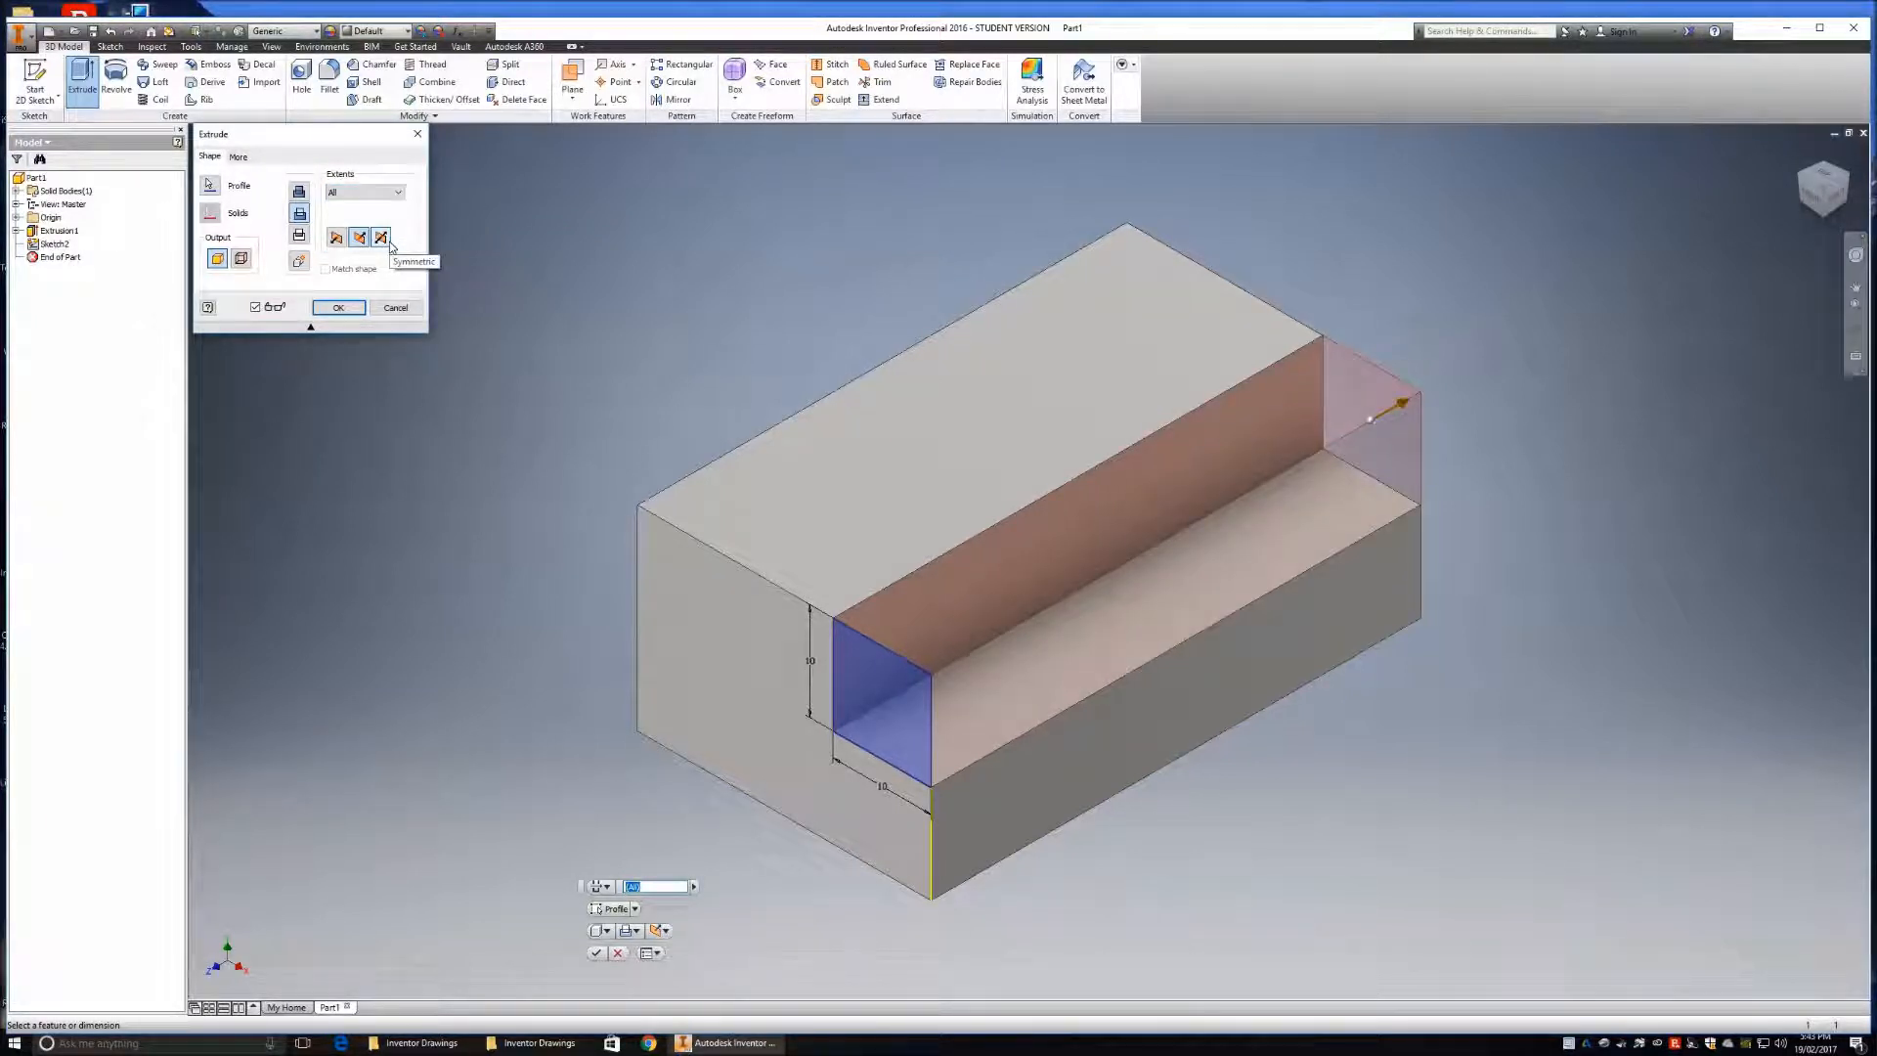
left_click(338, 308)
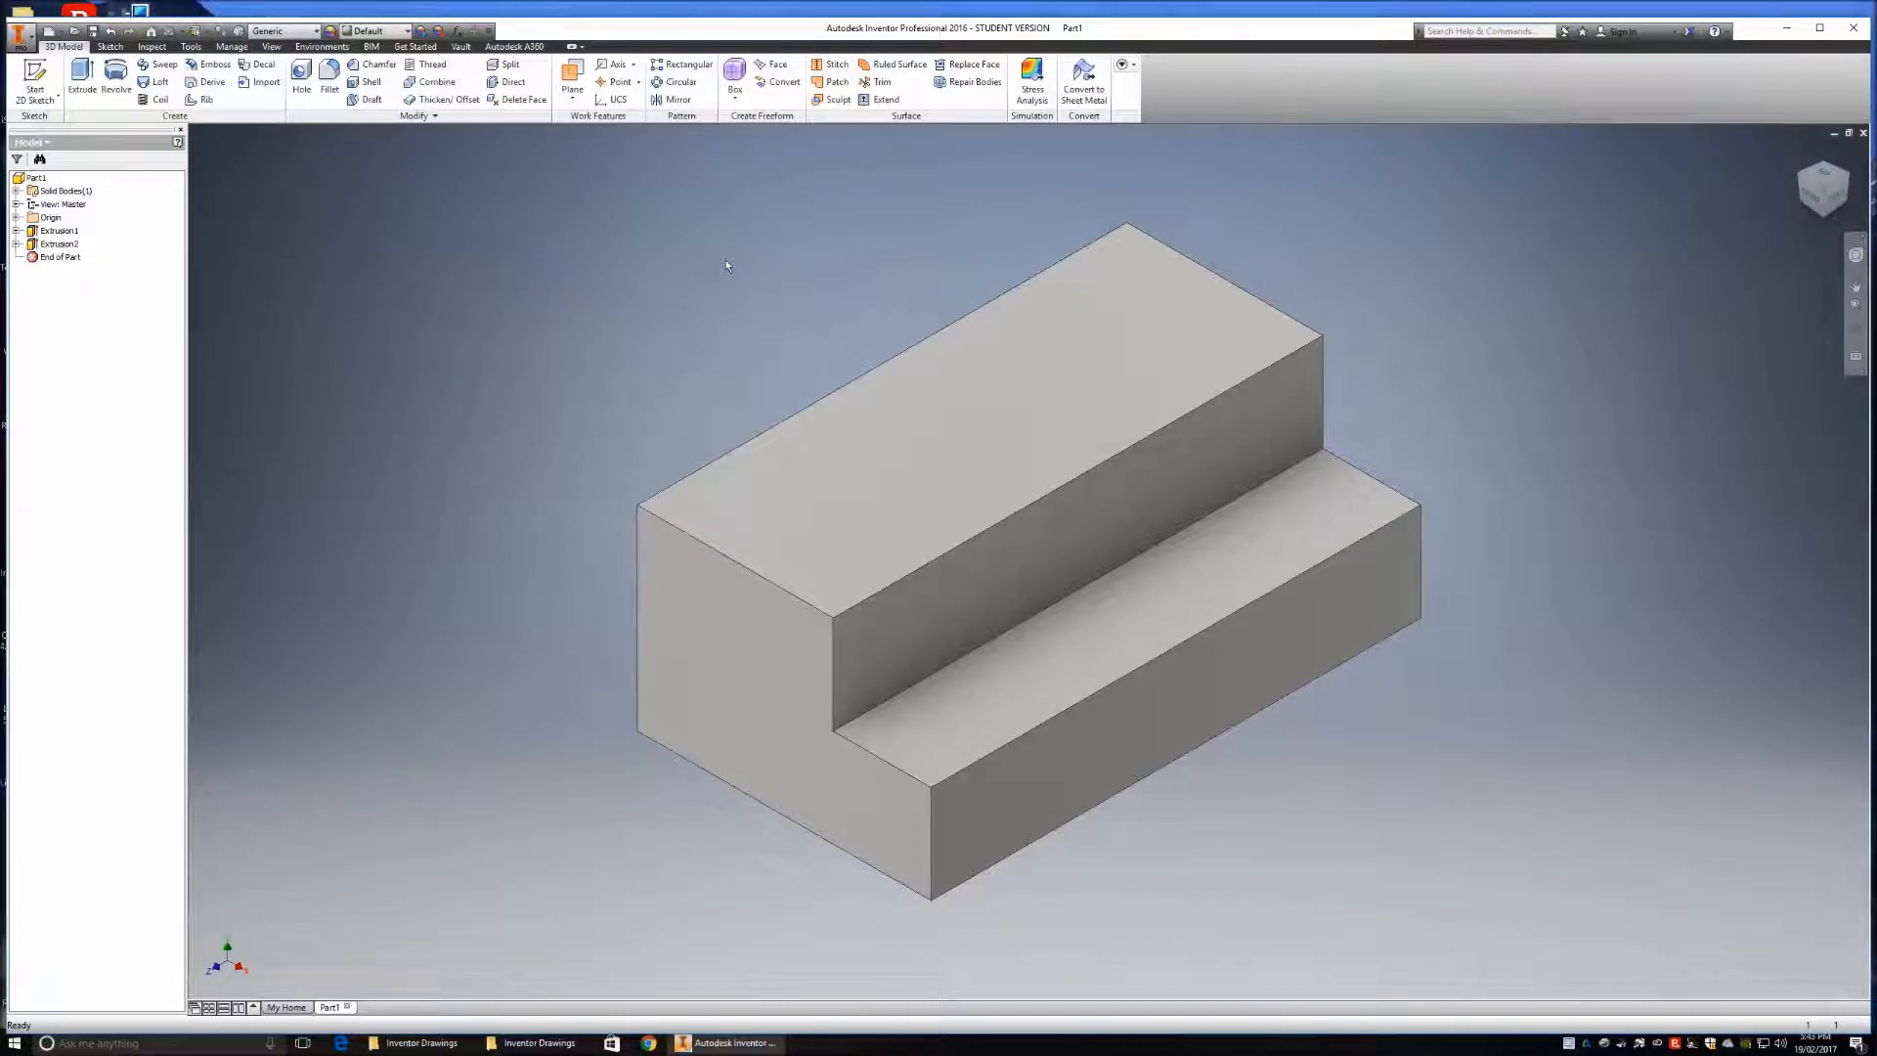
- Start saving the part under a new name and browse to REC Programs 2017 > Inventor Drawings > Problem Sheet #1
left_click(1847, 179)
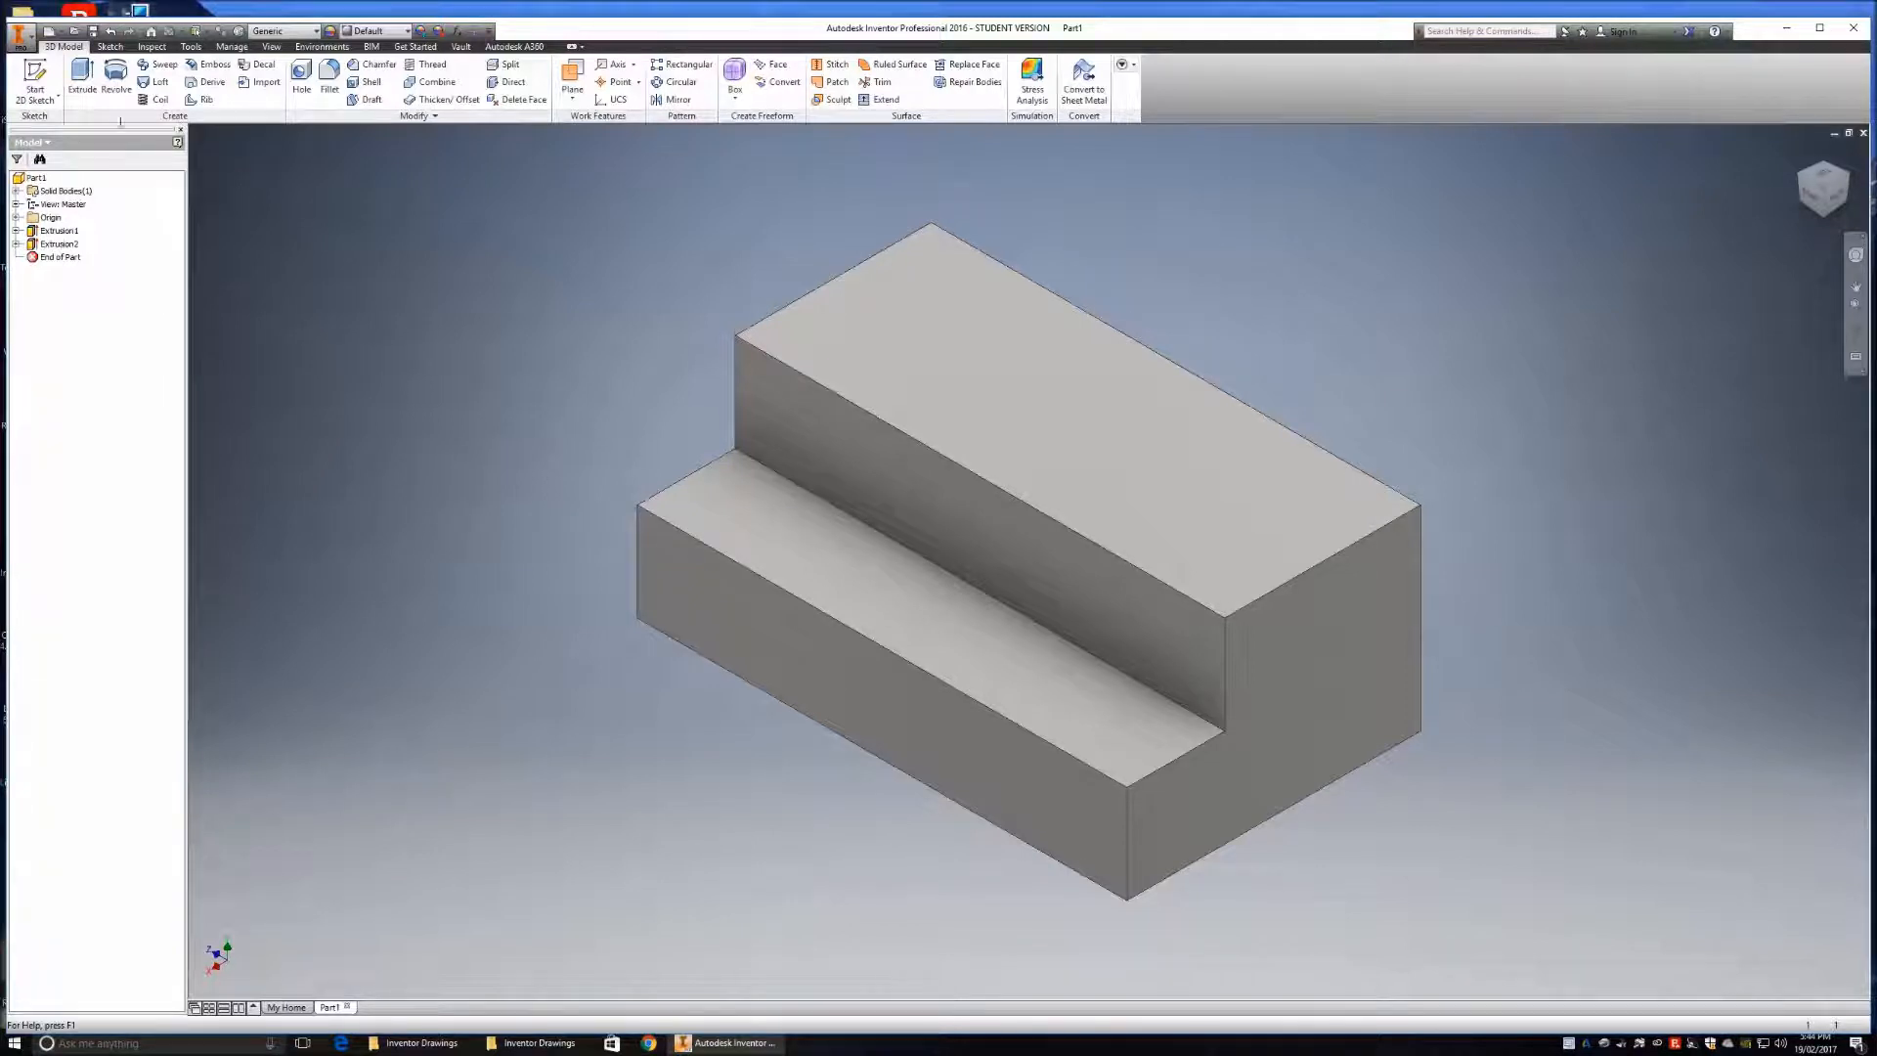
left_click(19, 34)
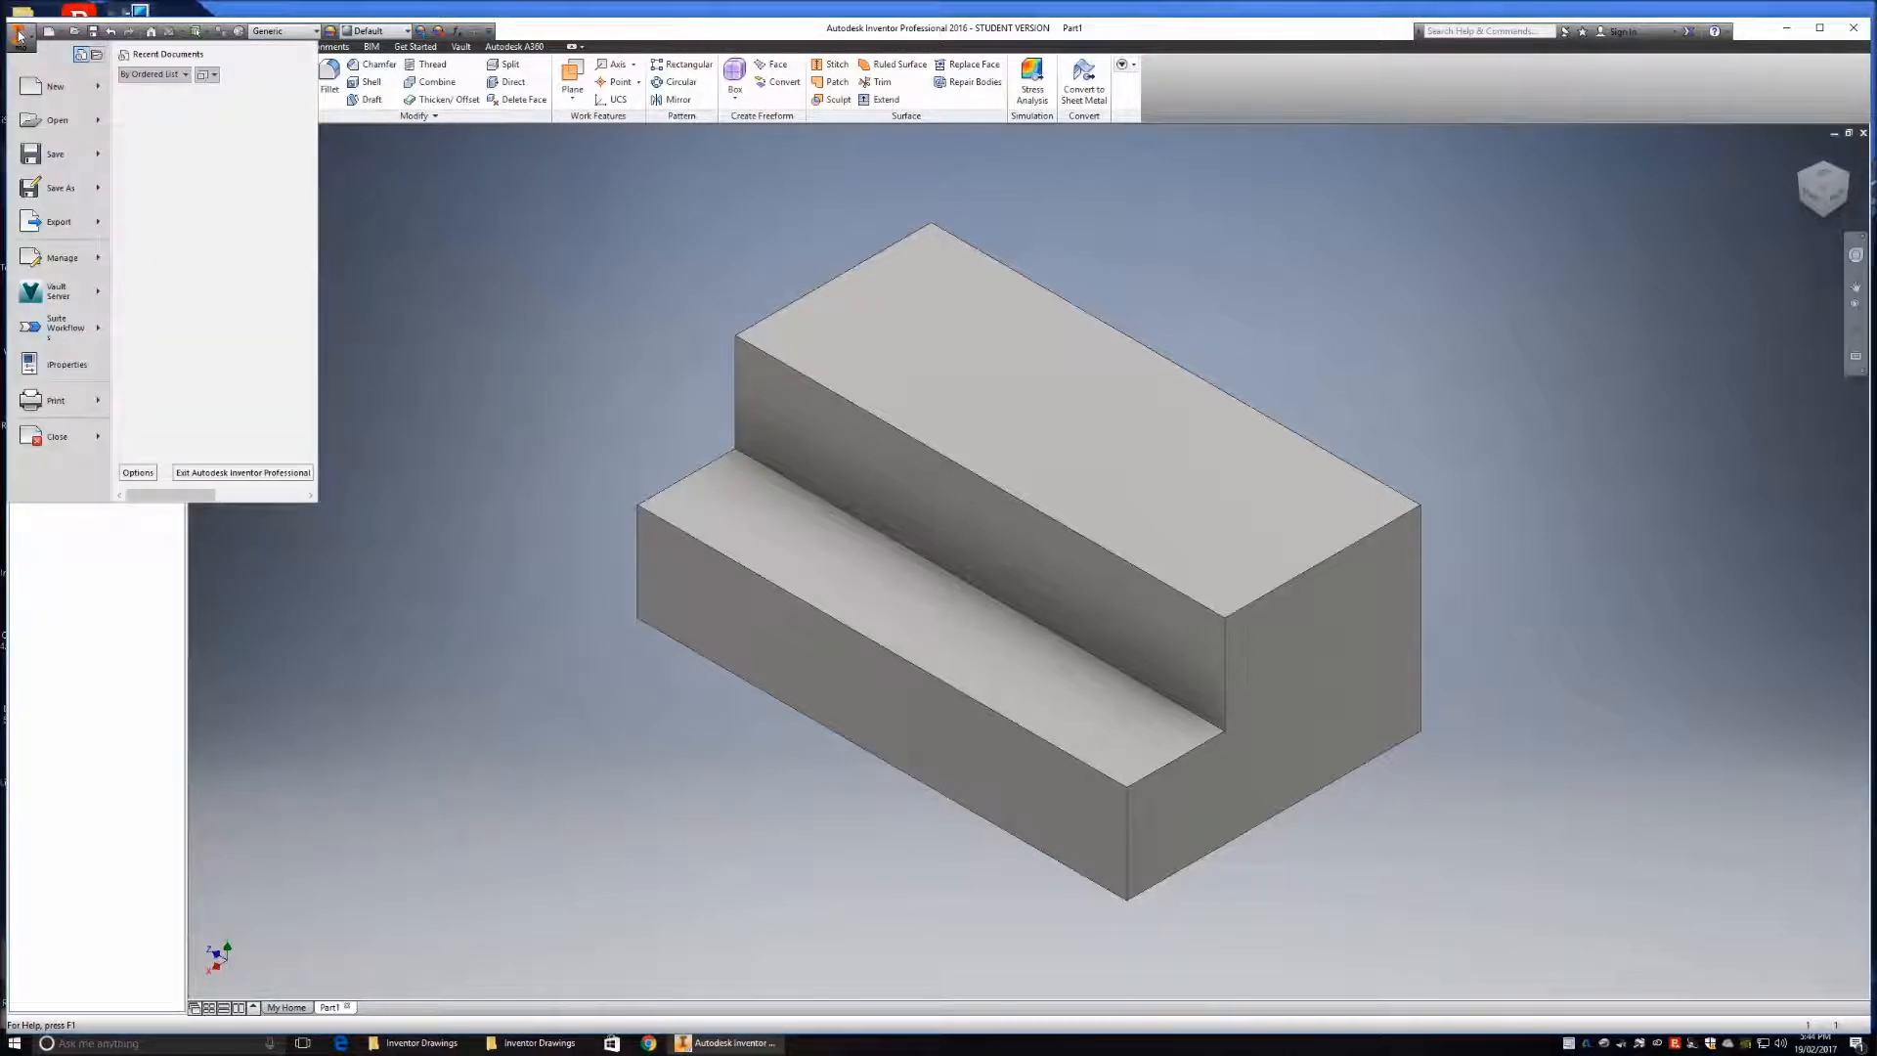
left_click(51, 190)
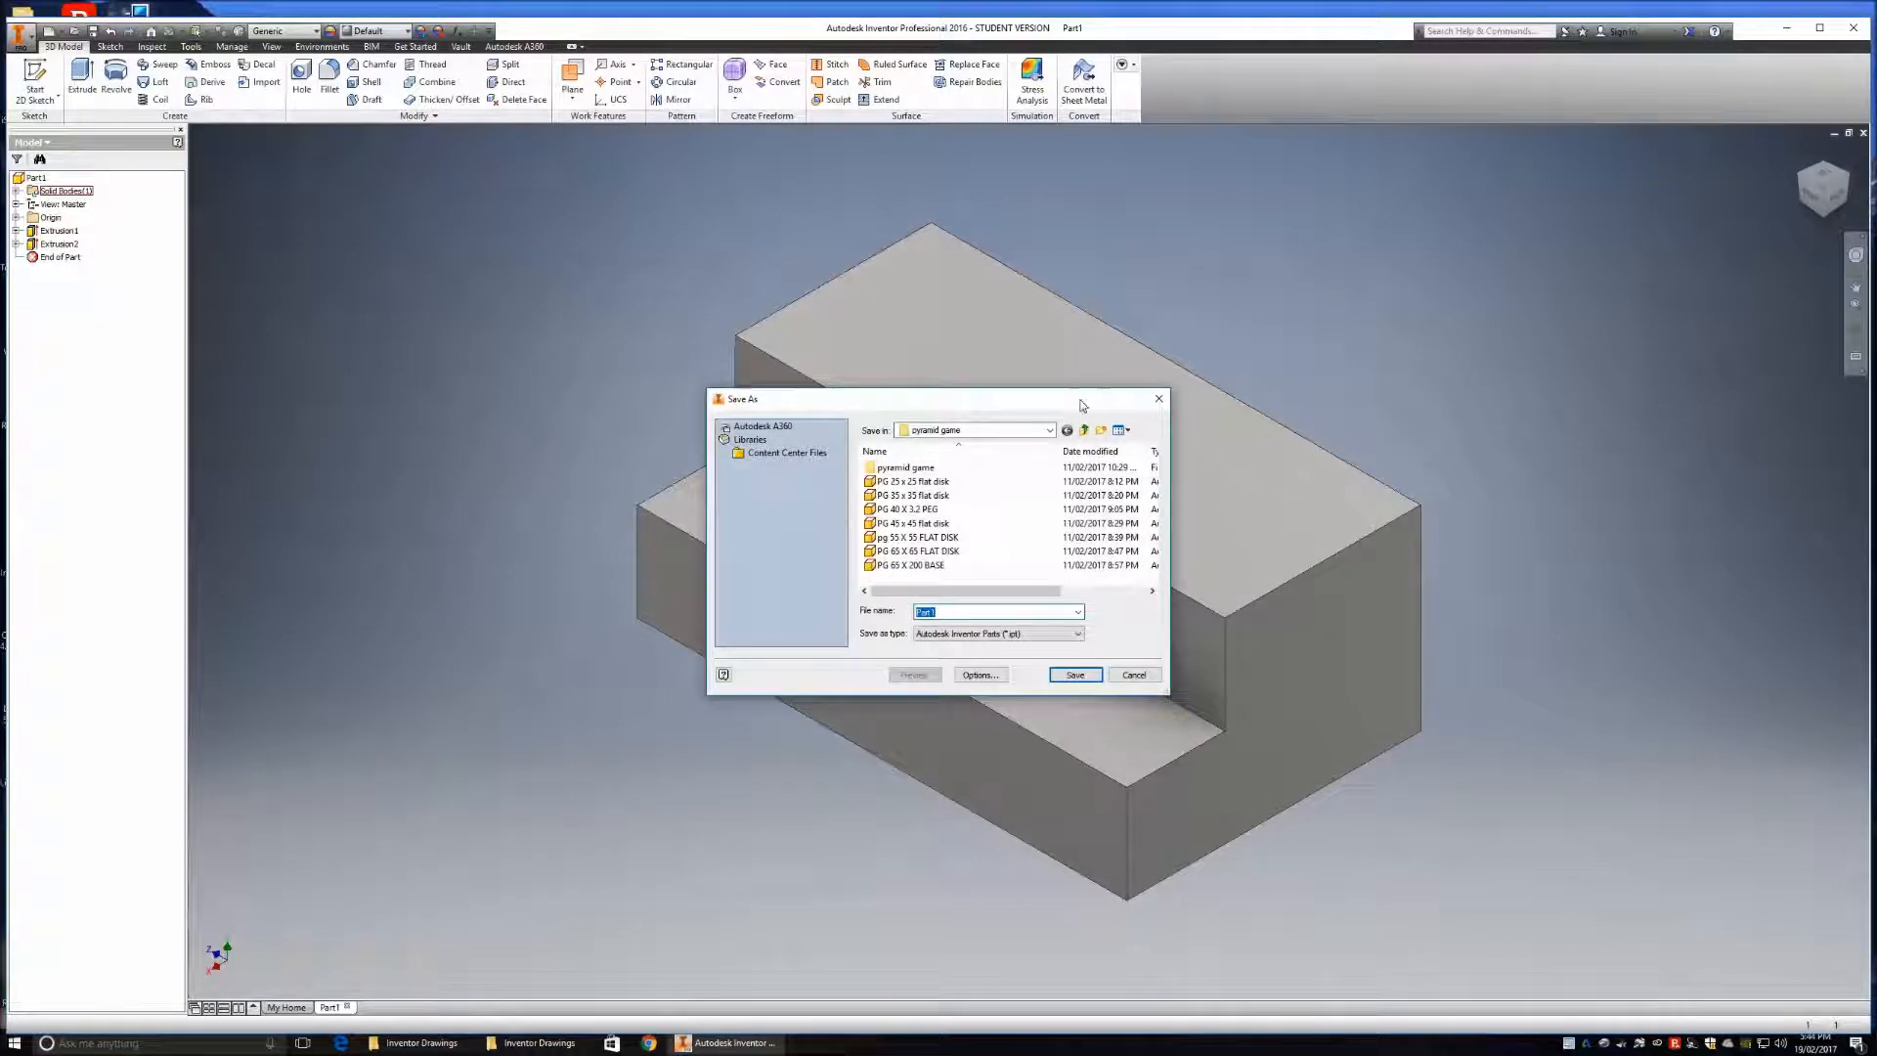
left_click(1050, 431)
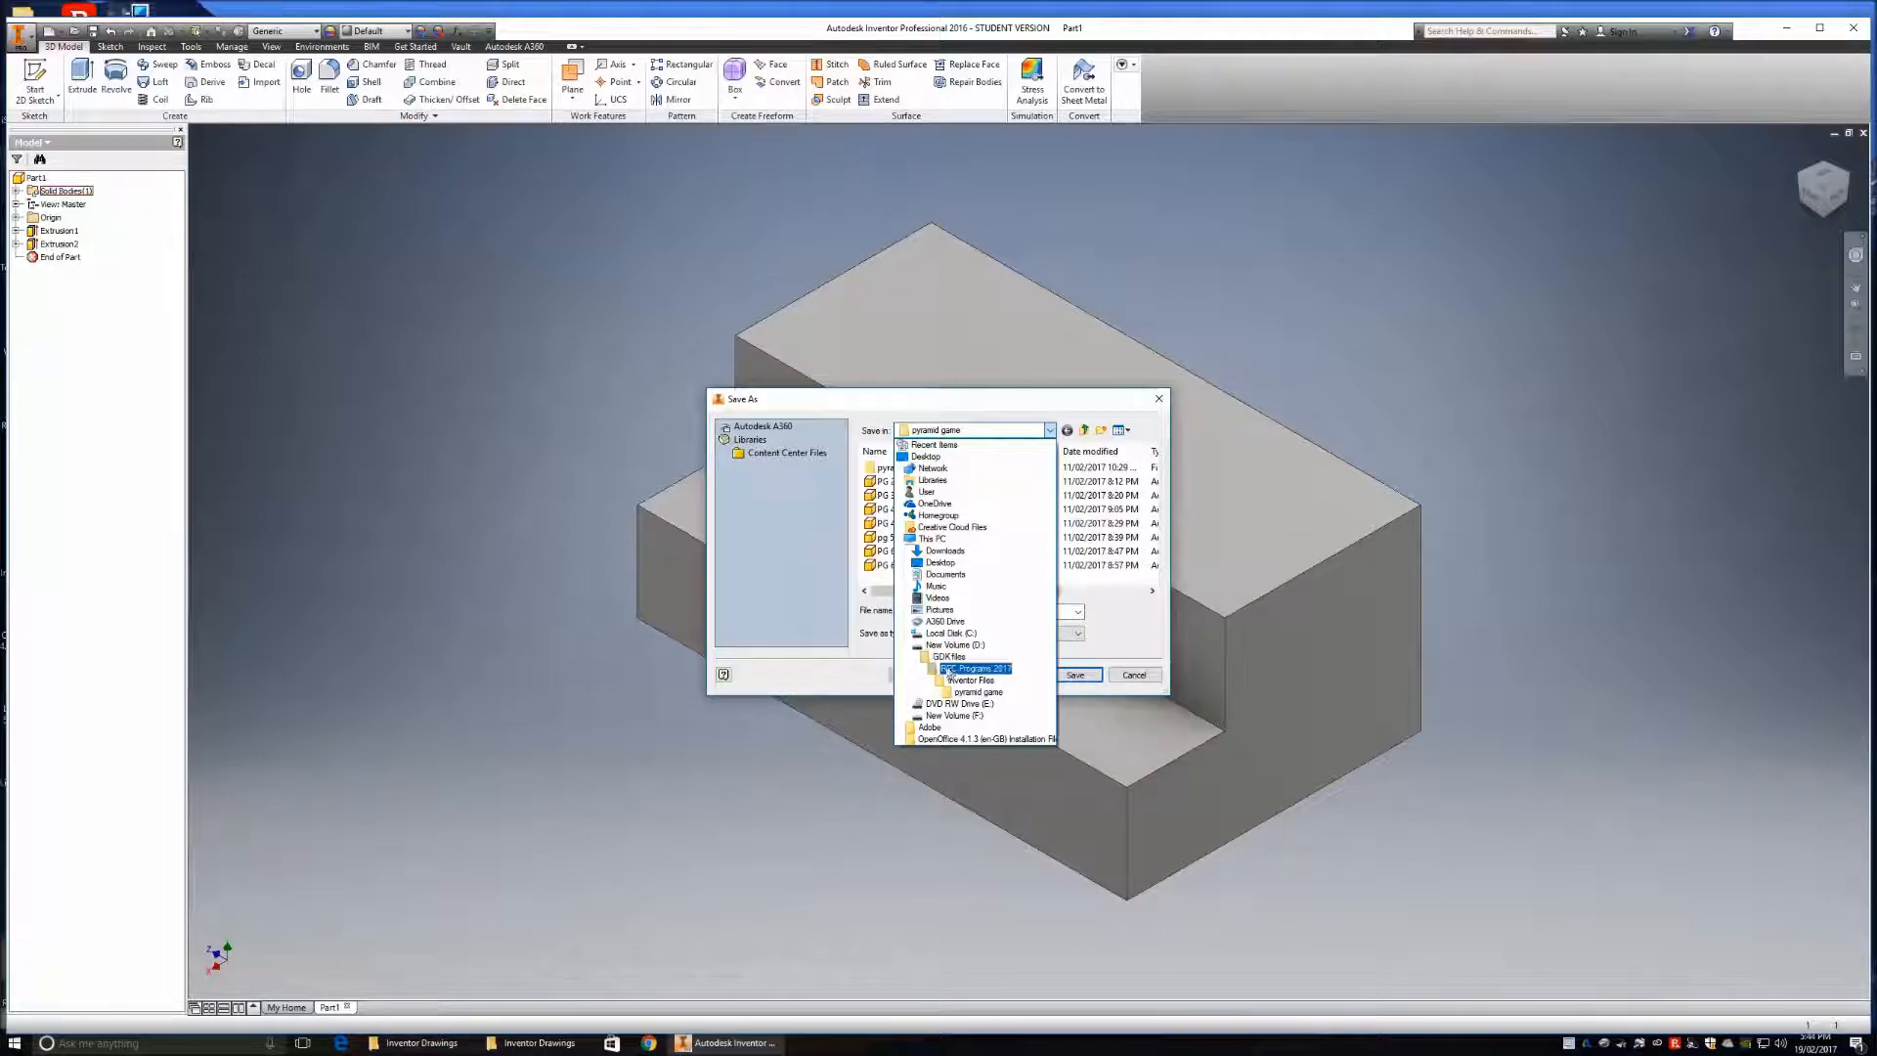
left_click(949, 671)
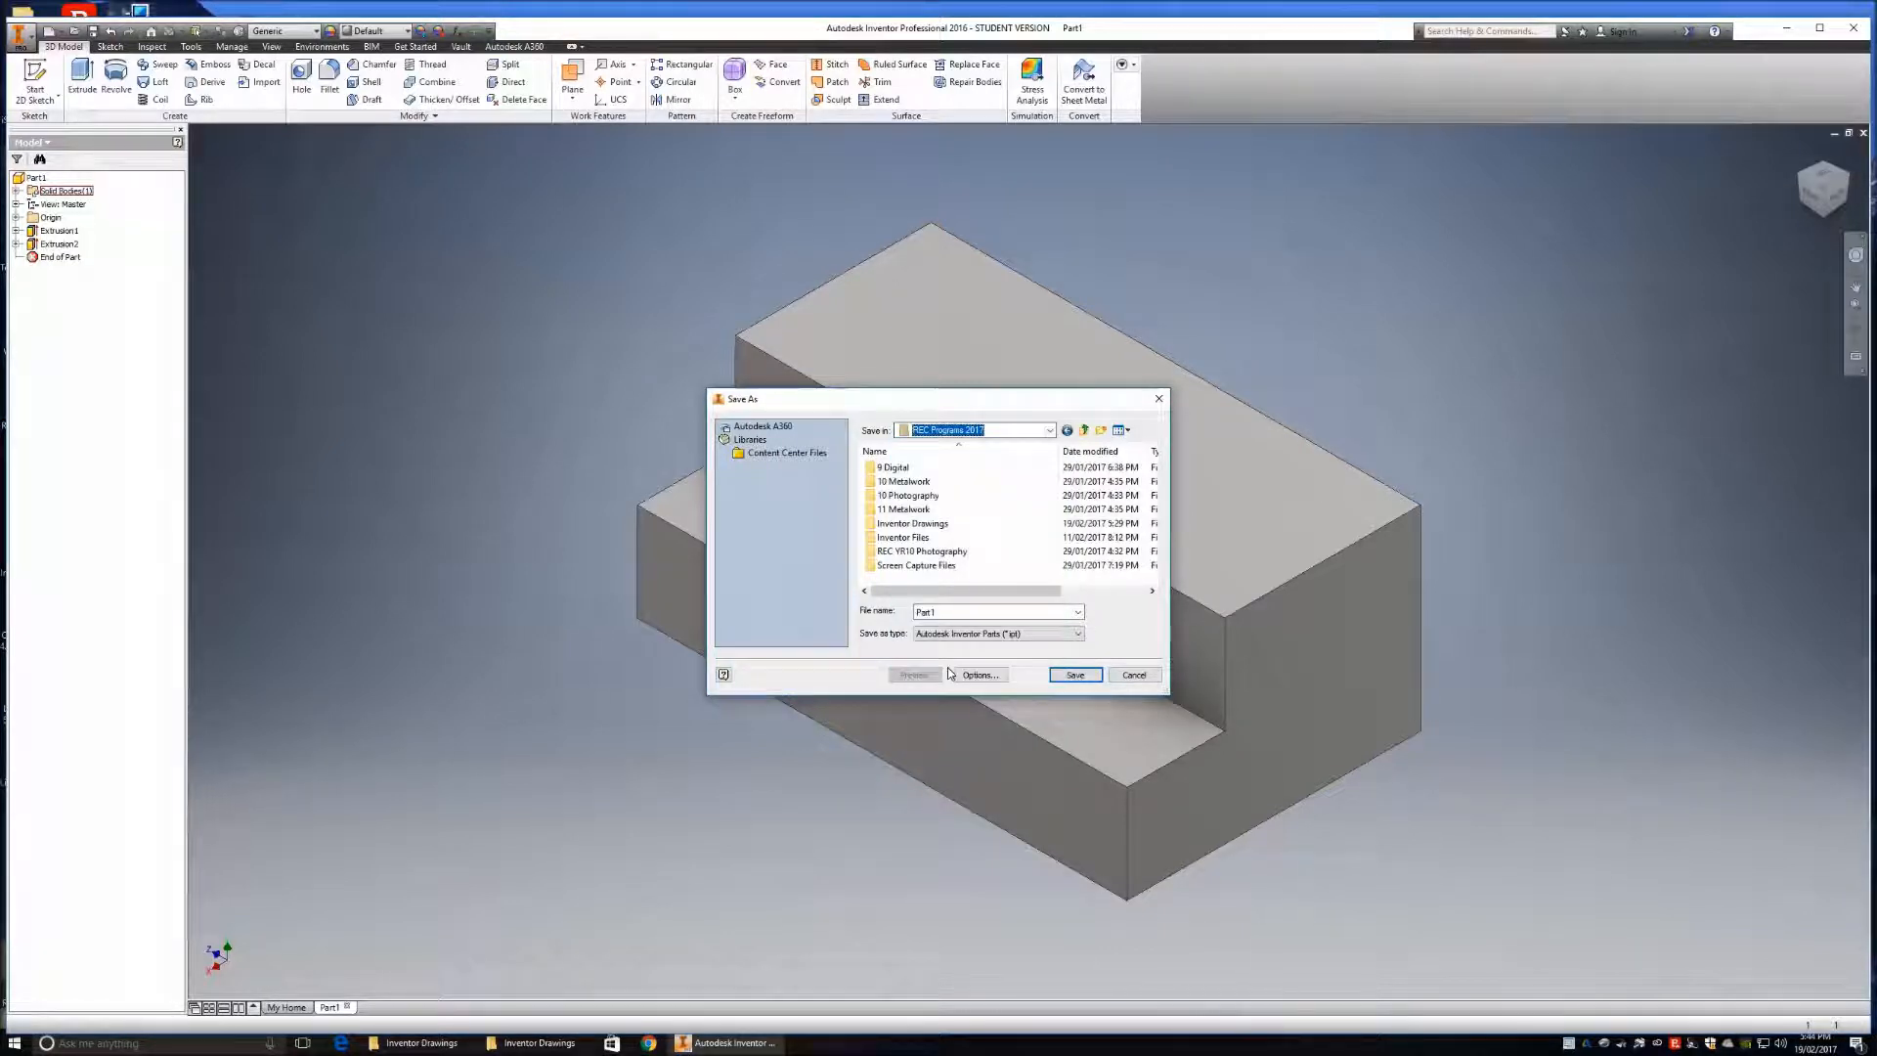
left_click(909, 526)
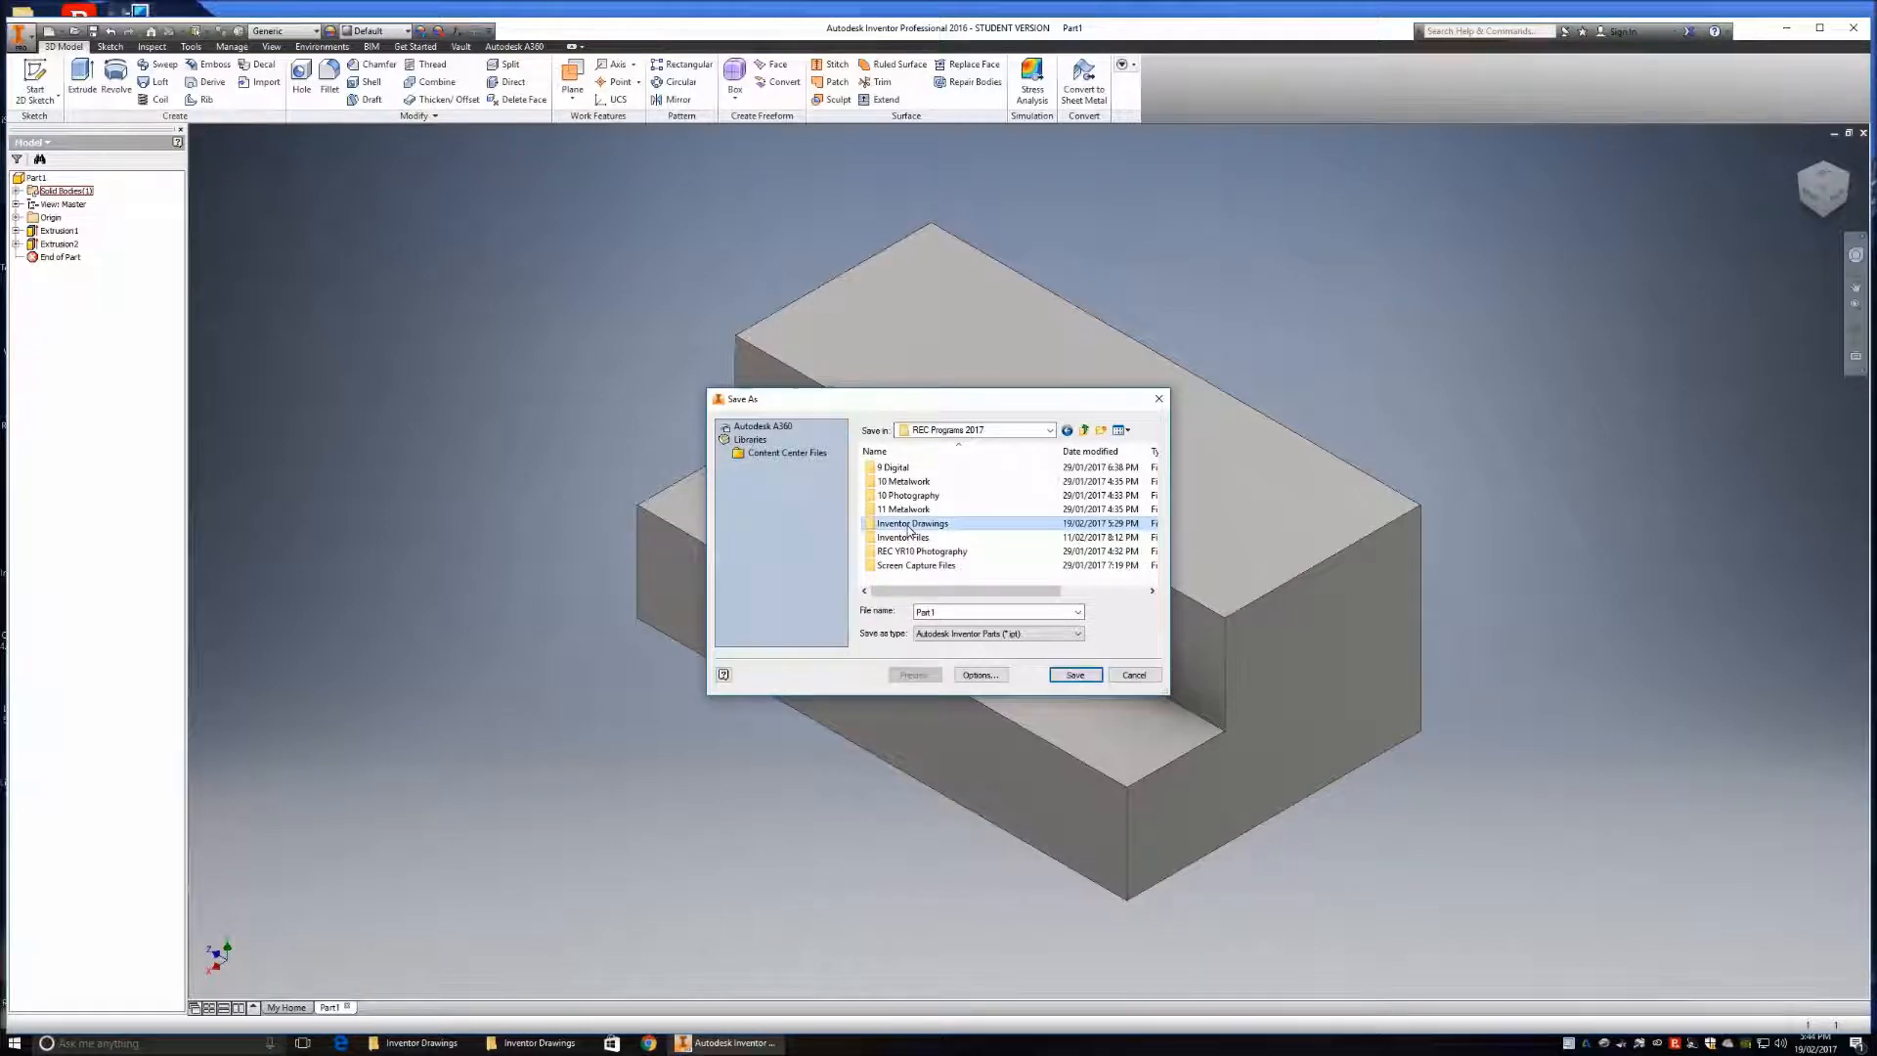
double_click(872, 525)
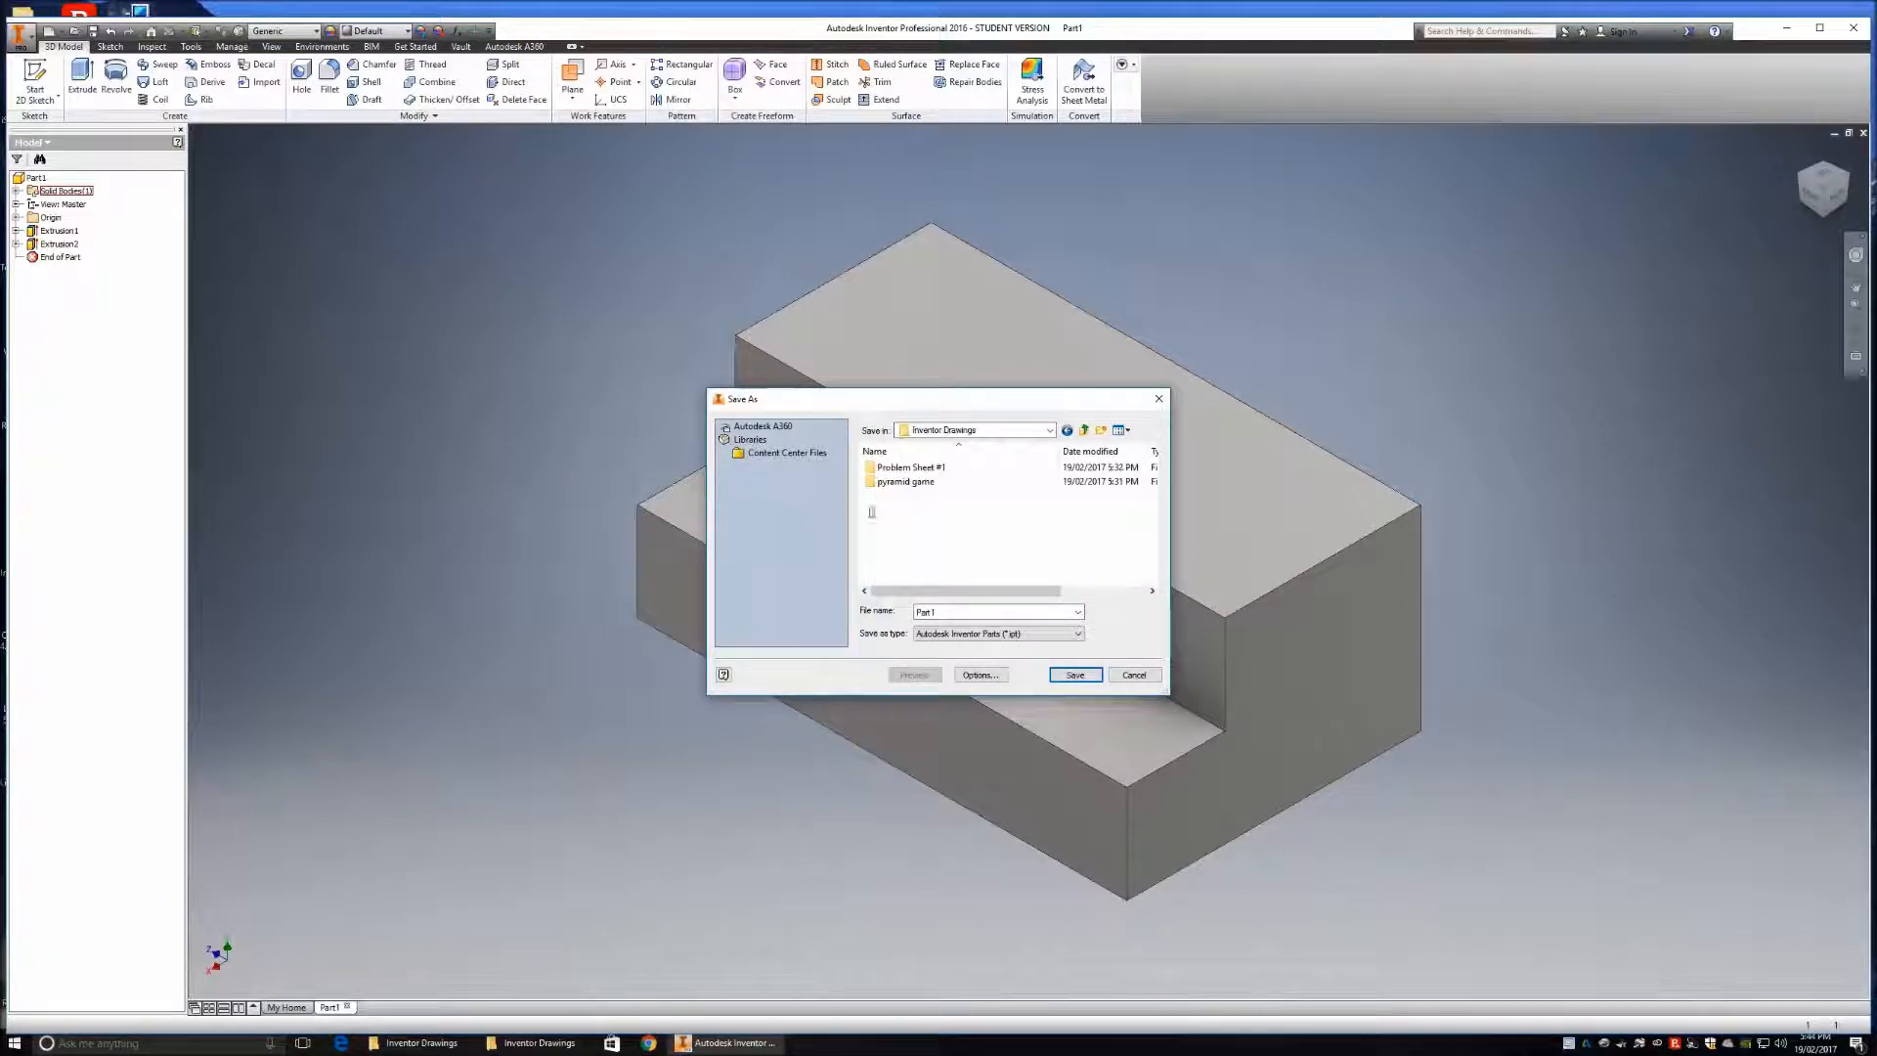
double_click(875, 468)
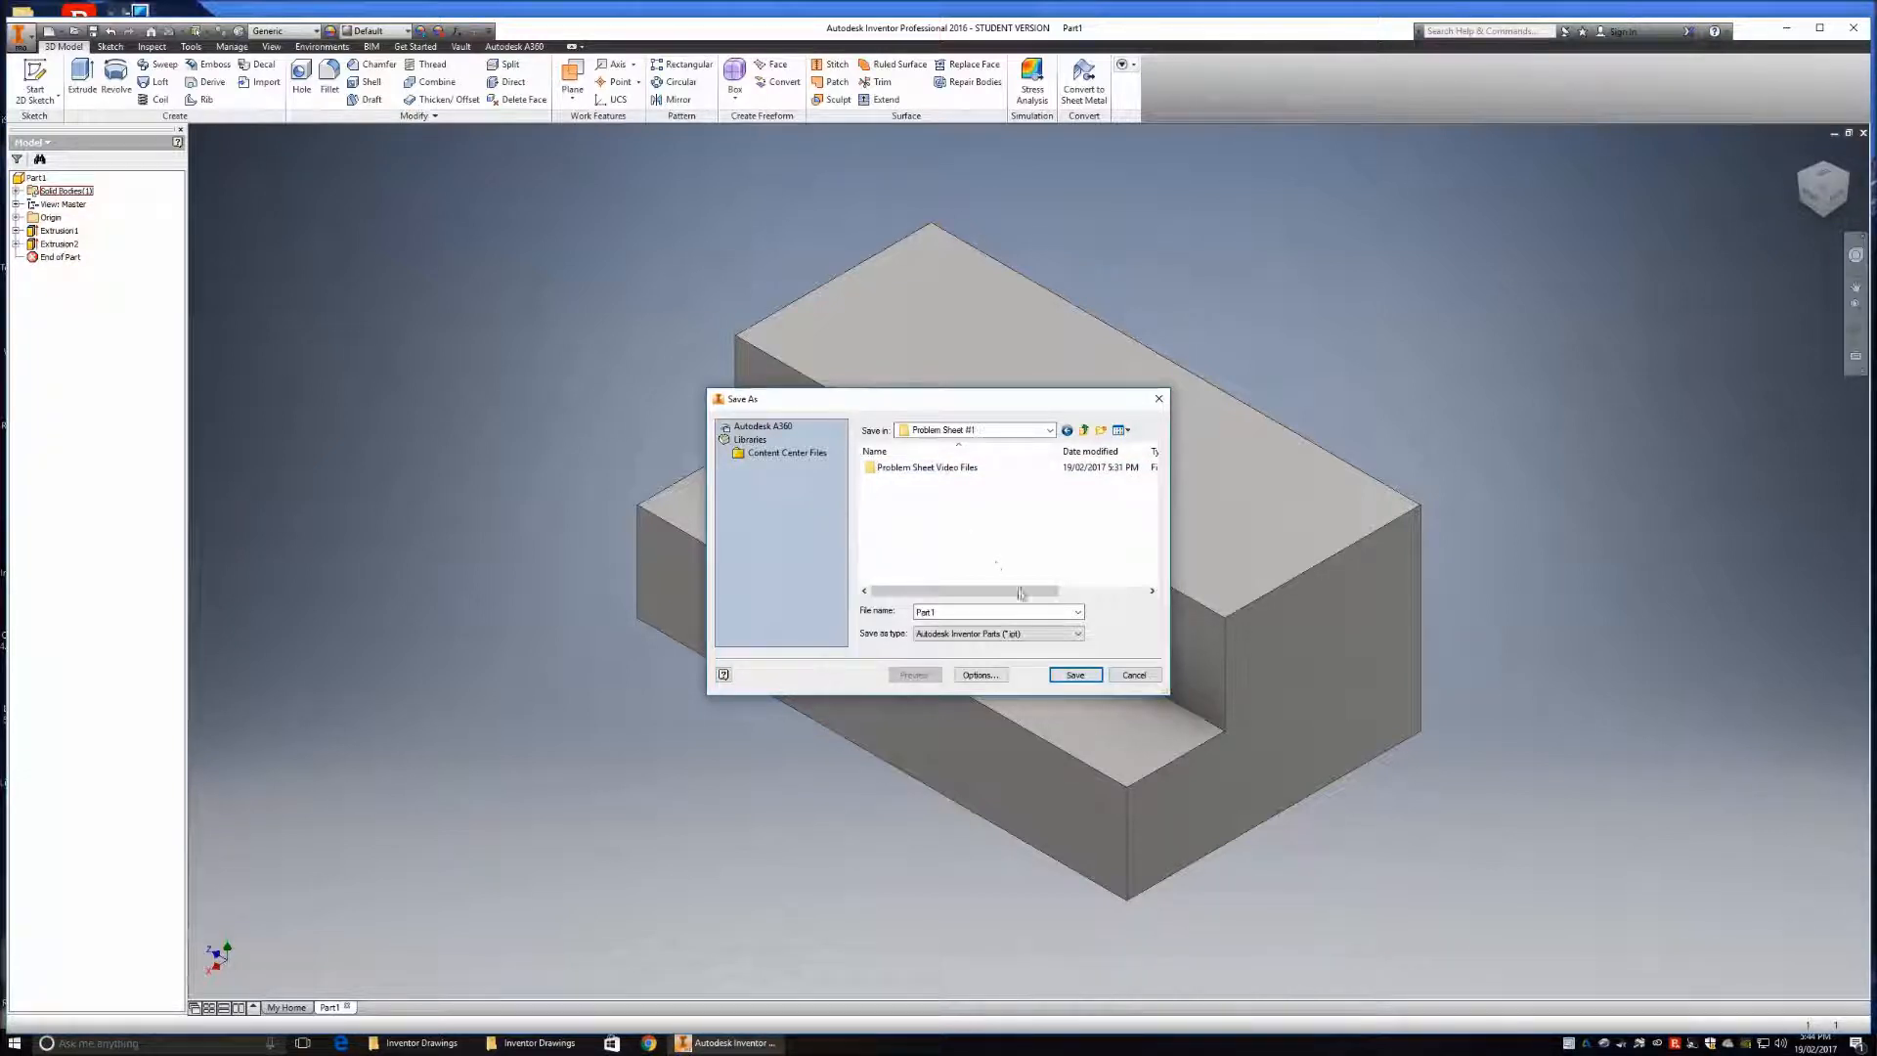
- Name the file "Part1 rebated block" and save it as an Autodesk Inventor part
double_click(938, 611)
left_click(939, 610)
type("rebated block")
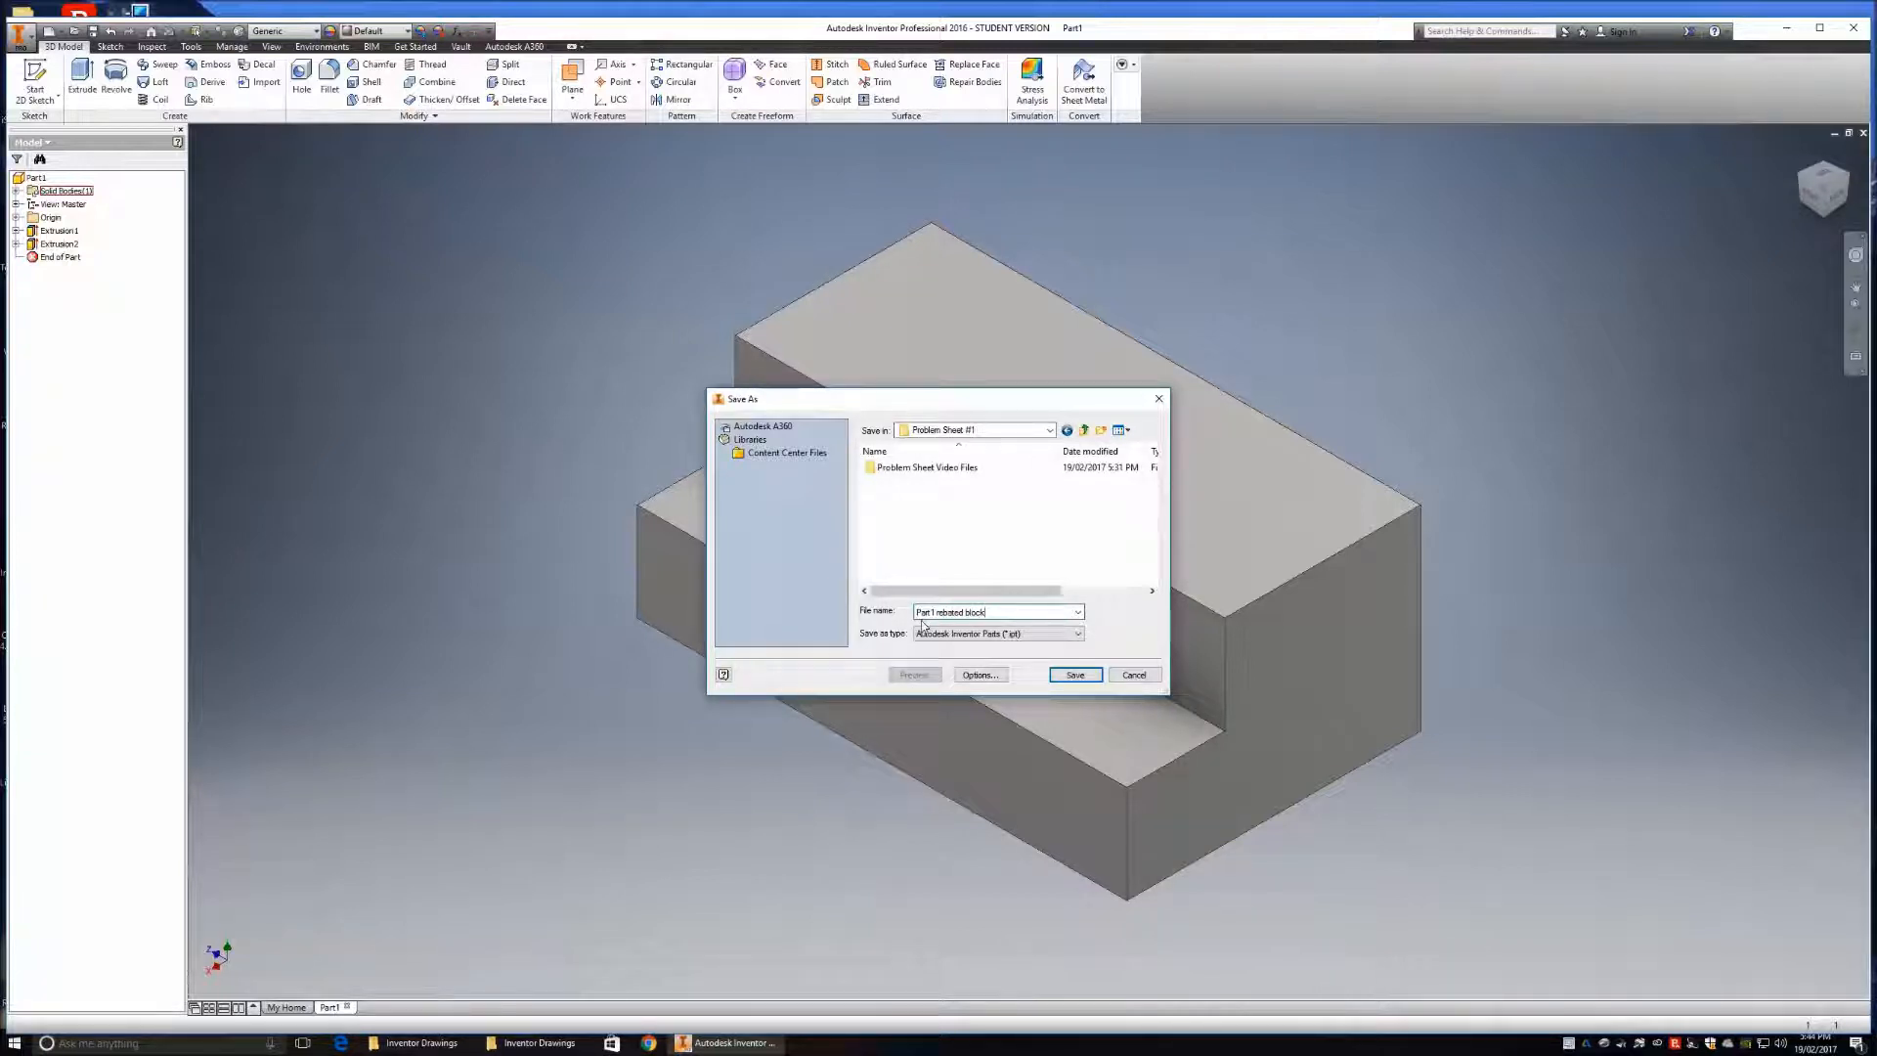
left_click(1076, 675)
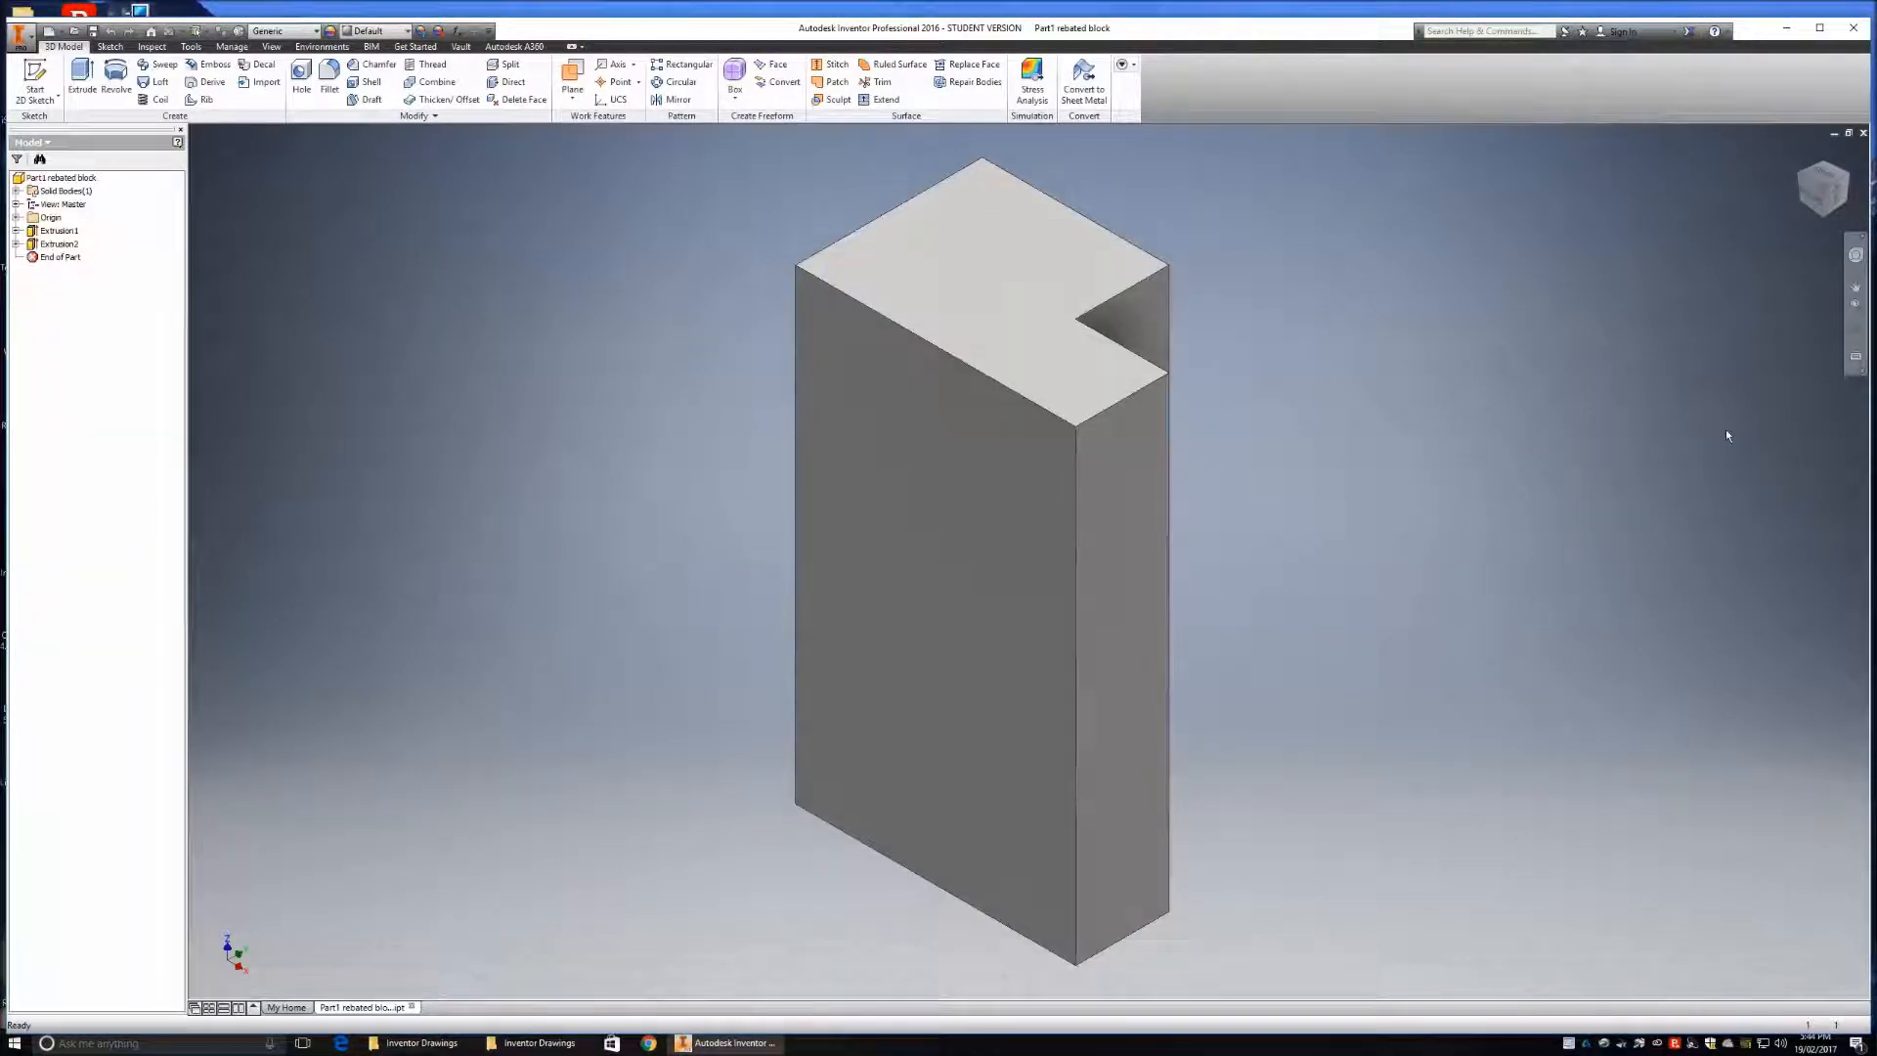
- Turn the model through its side view to an upright isometric view from the right-back corner to inspect the rebate
left_click(1851, 180)
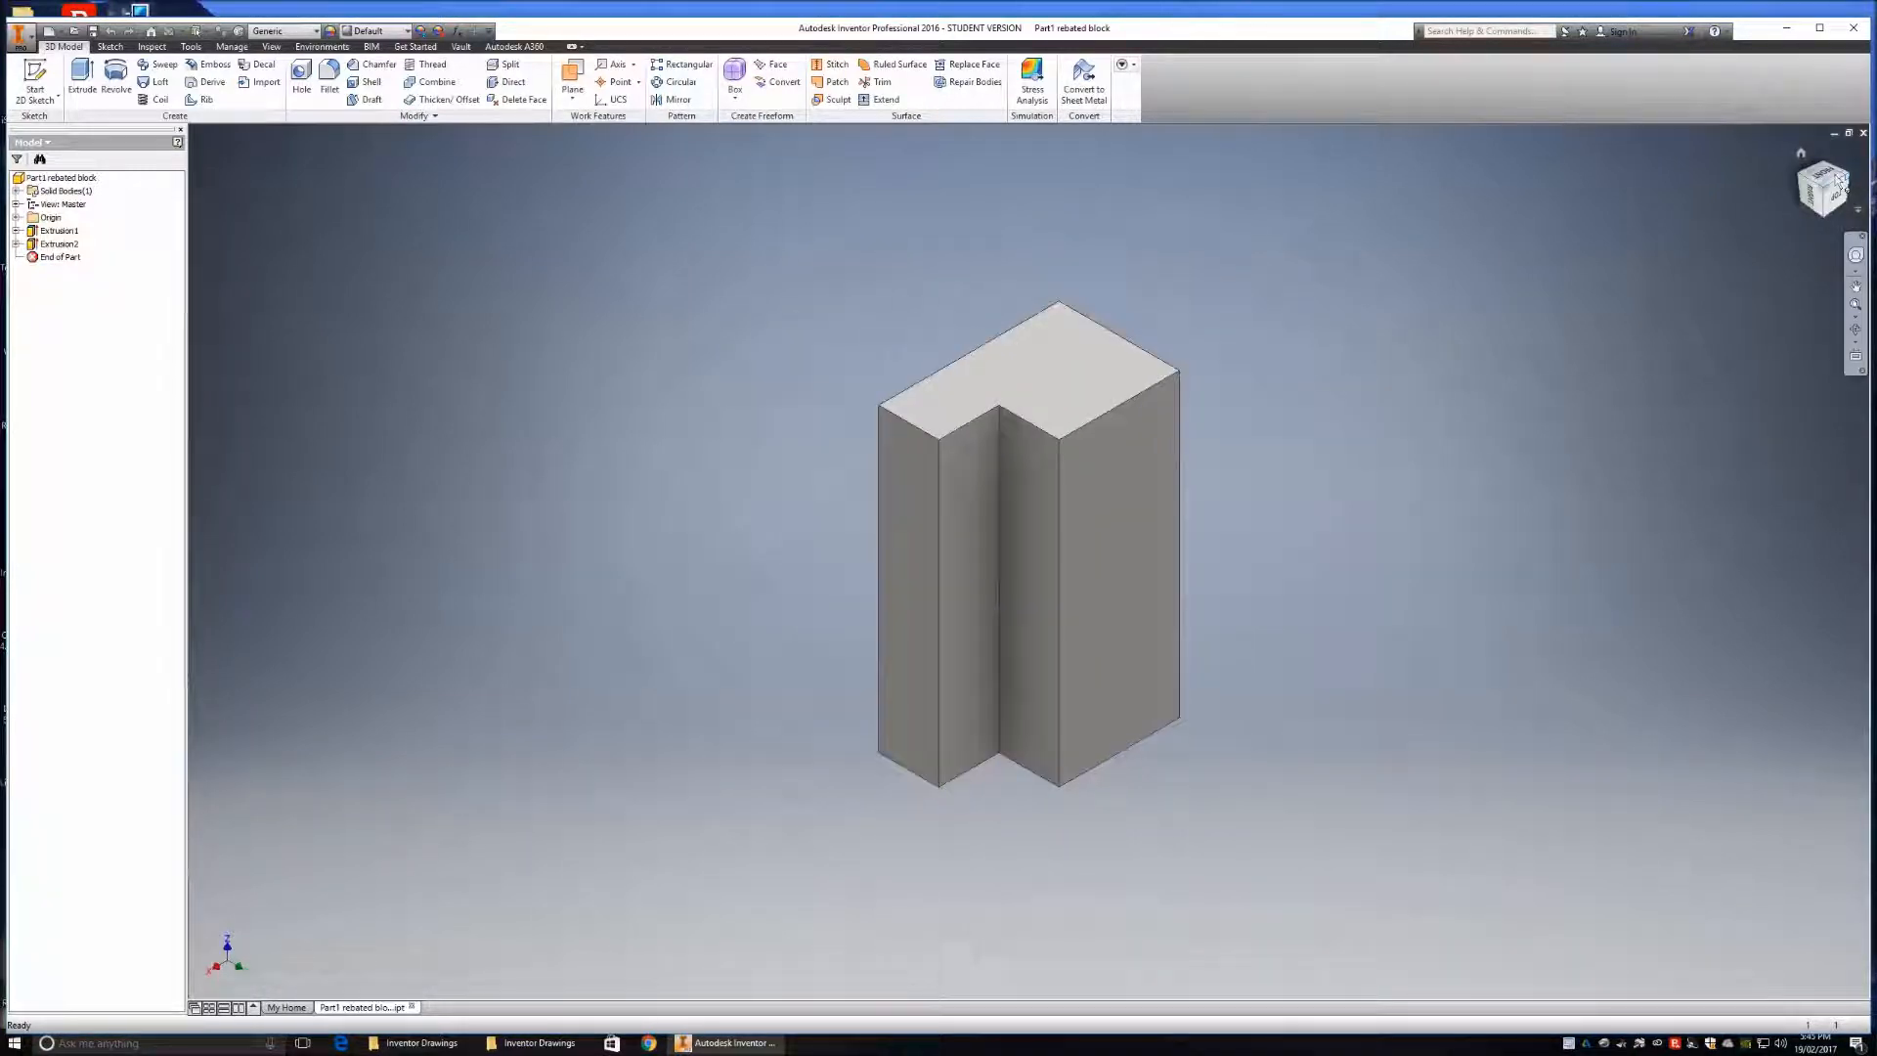
left_click(1824, 172)
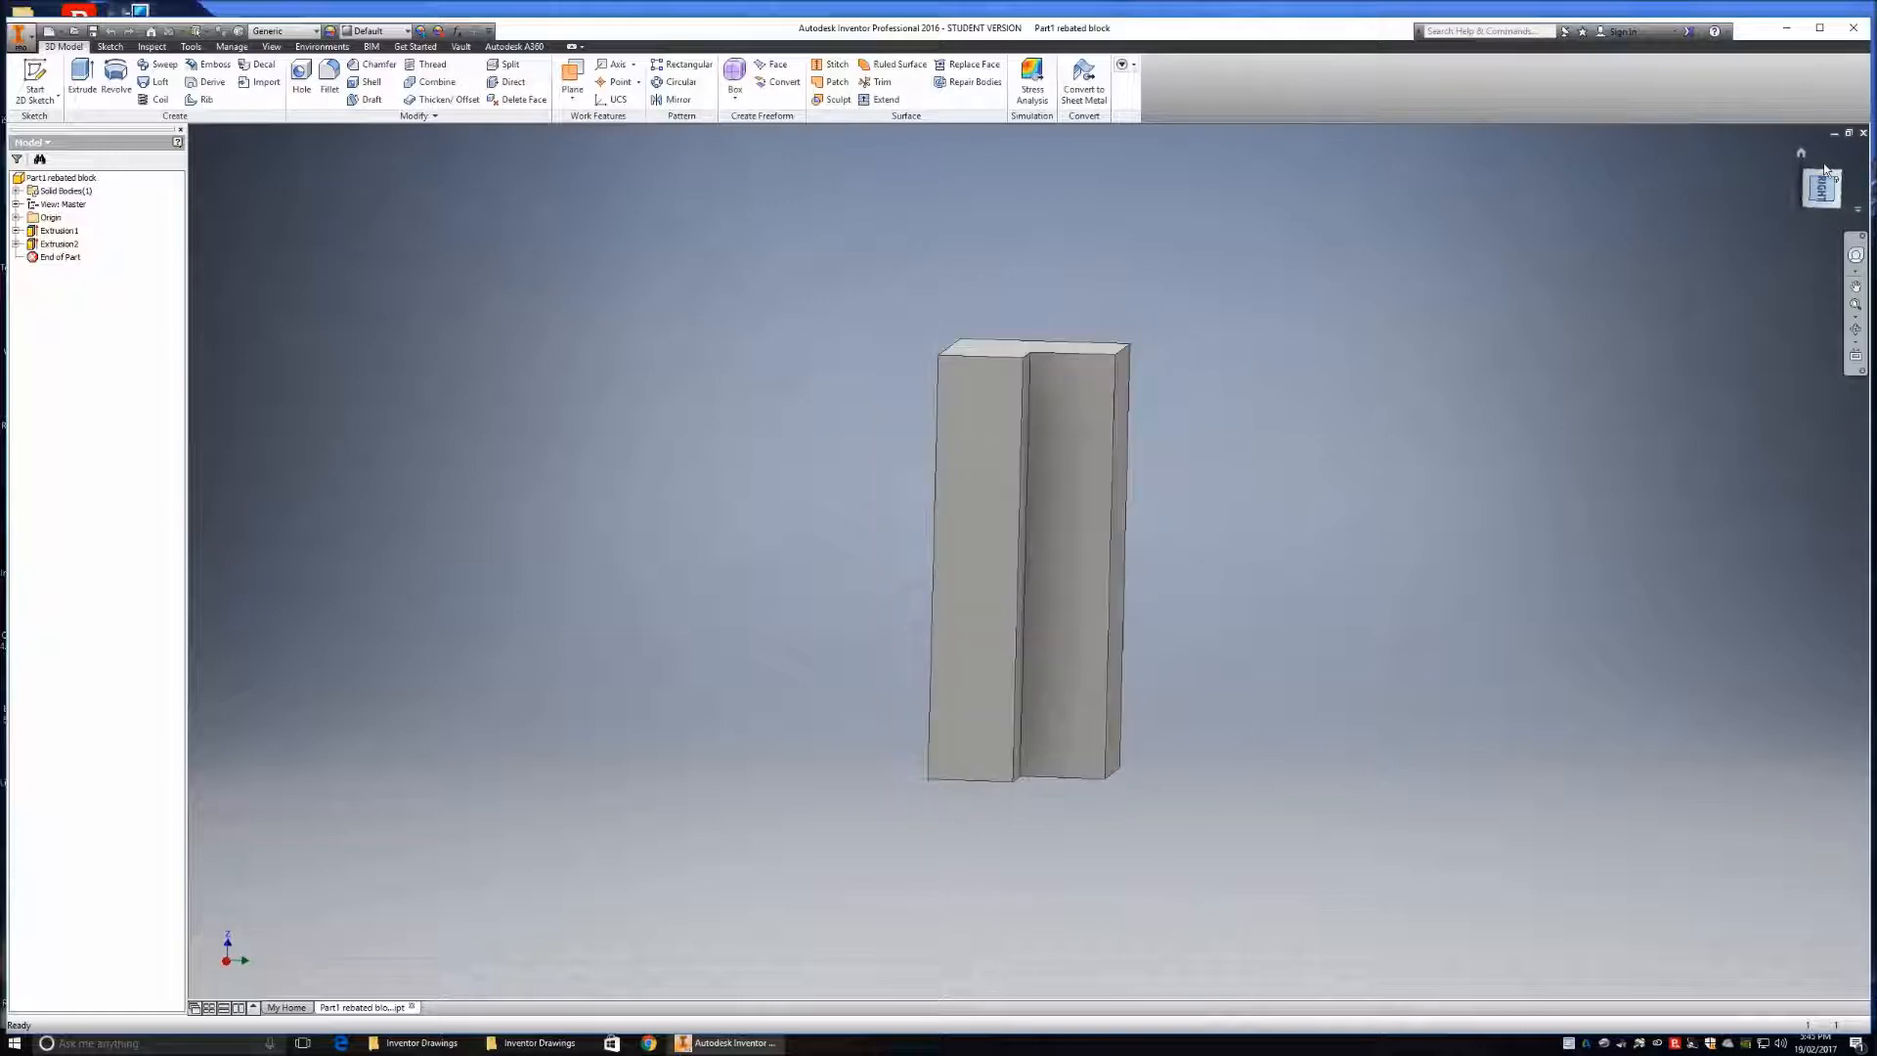
left_click(1847, 150)
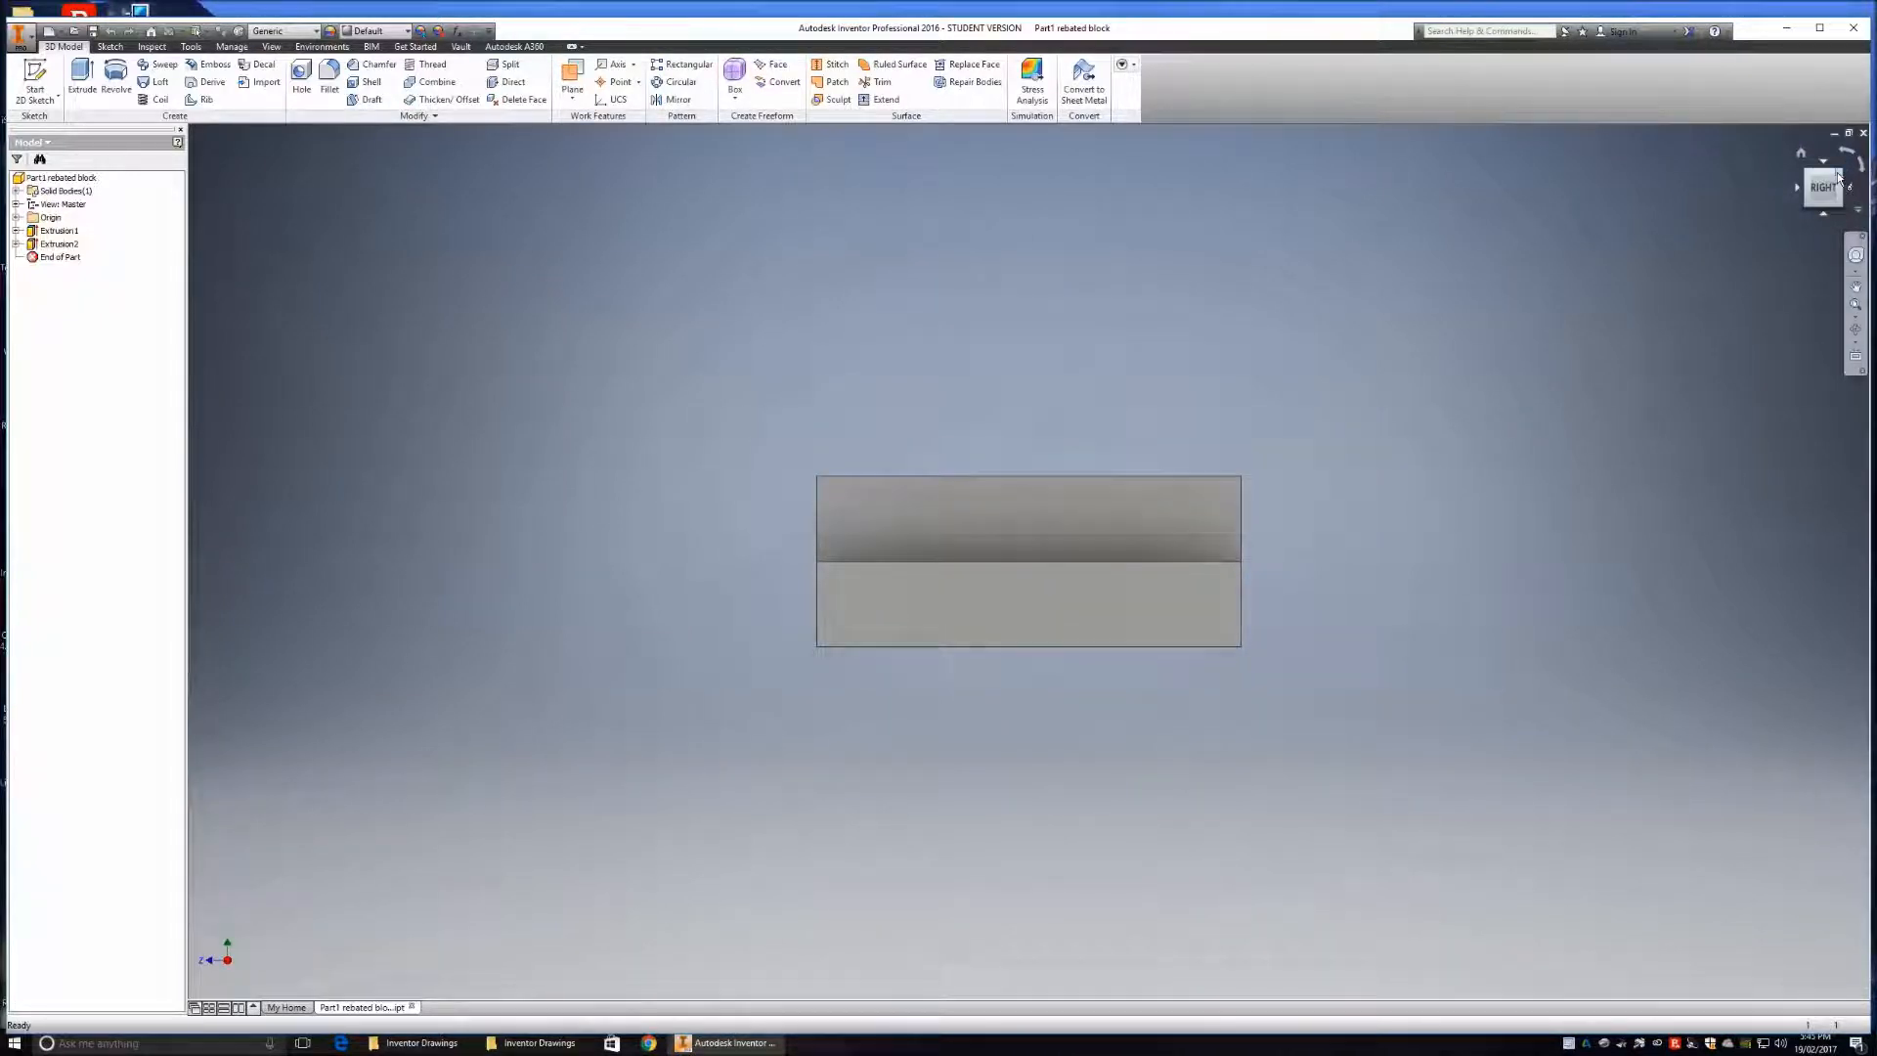
left_click(1839, 177)
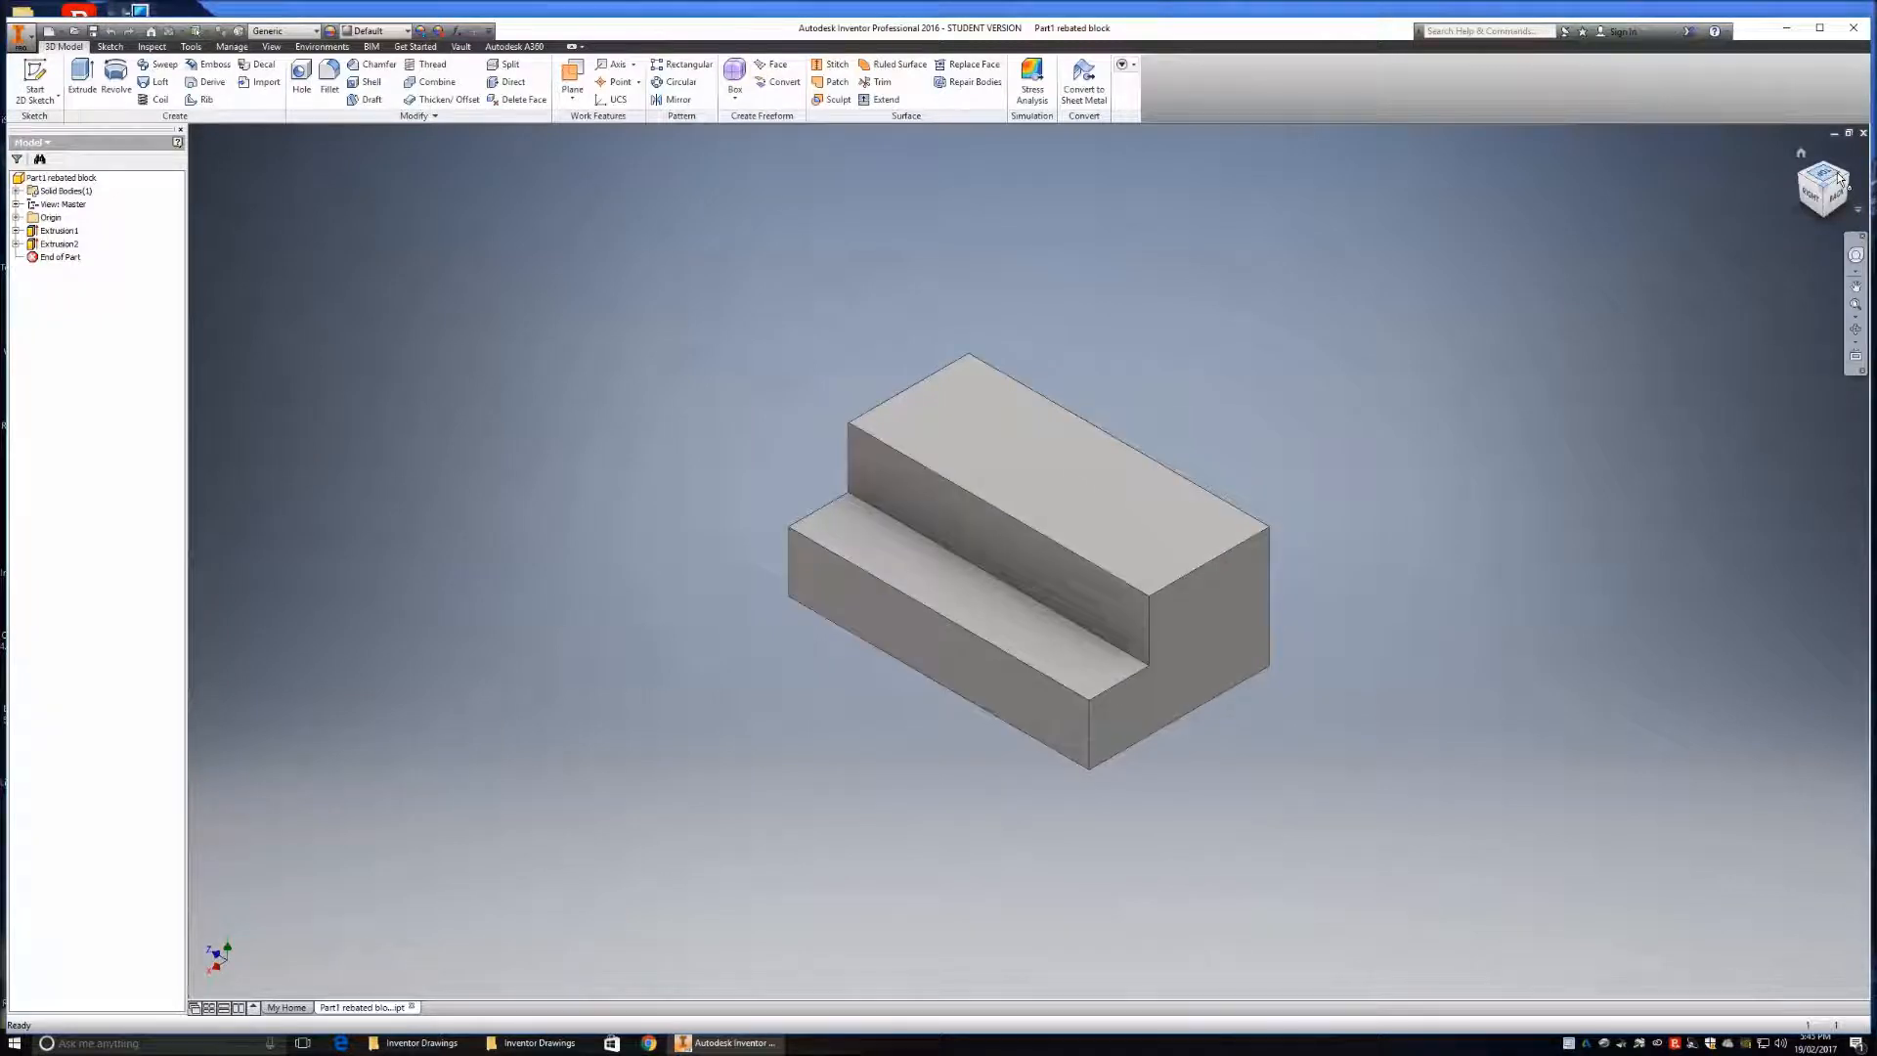